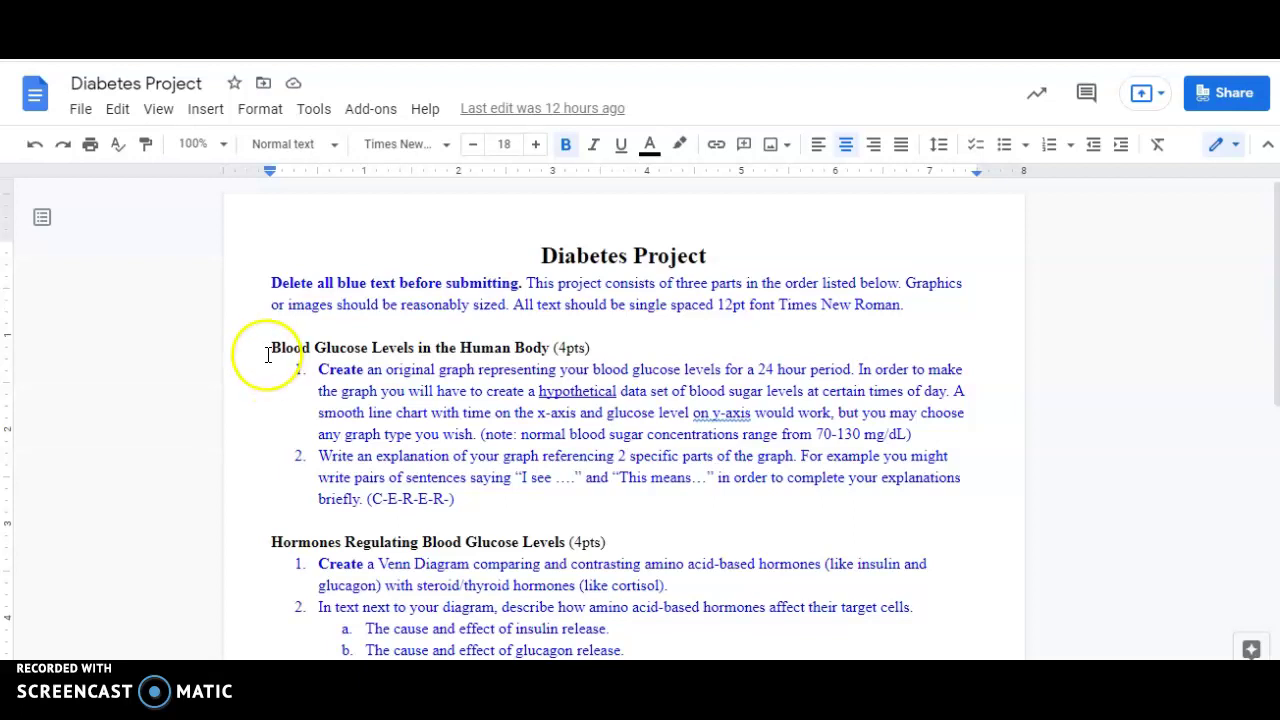
Look over the Blood Glucose Levels heading, then switch to the Untitled blood sugar spreadsheet
drag(268, 349, 553, 347)
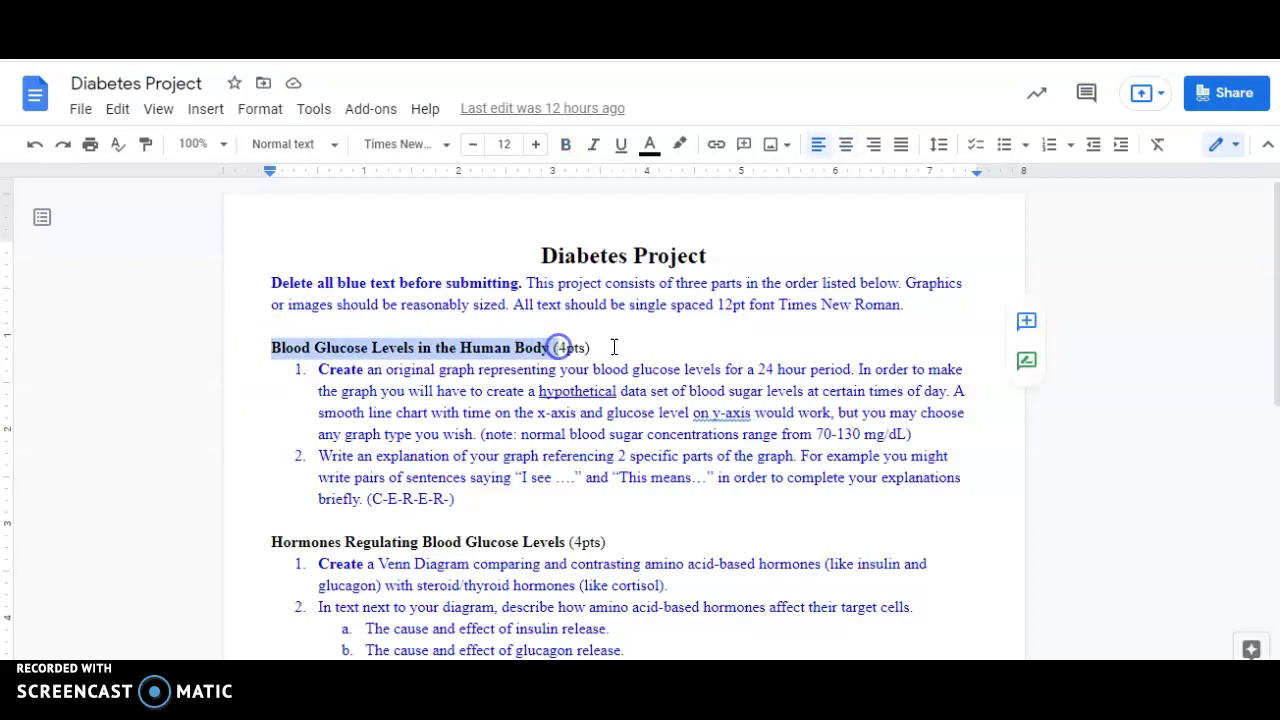
click(669, 347)
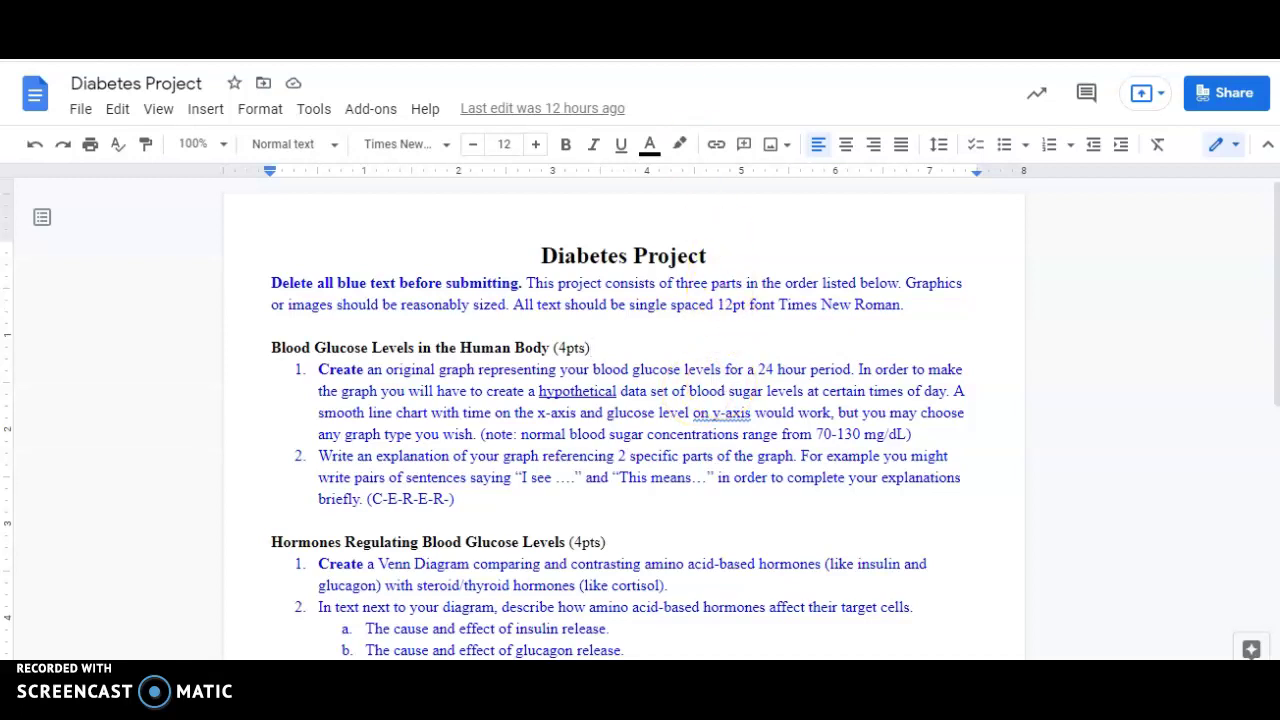
key(ctrl+Tab)
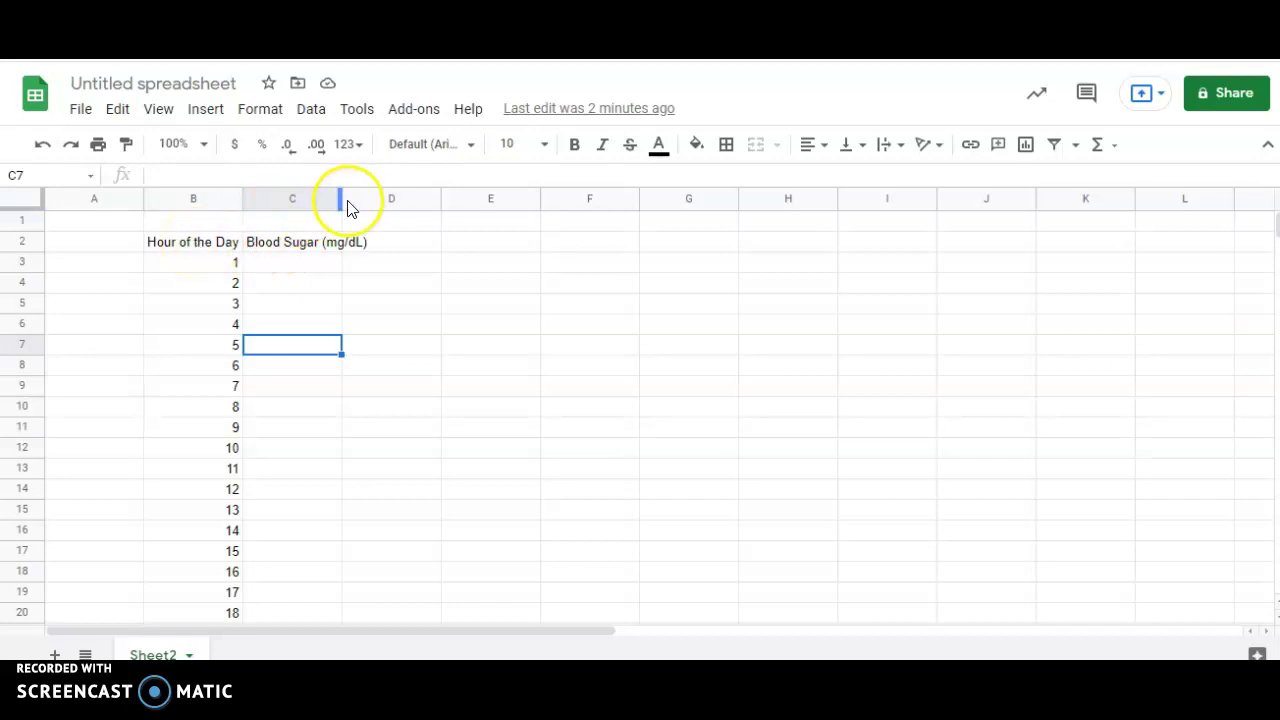
Widen column C to fit its header and undo the mistaken first entries
drag(341, 196, 378, 195)
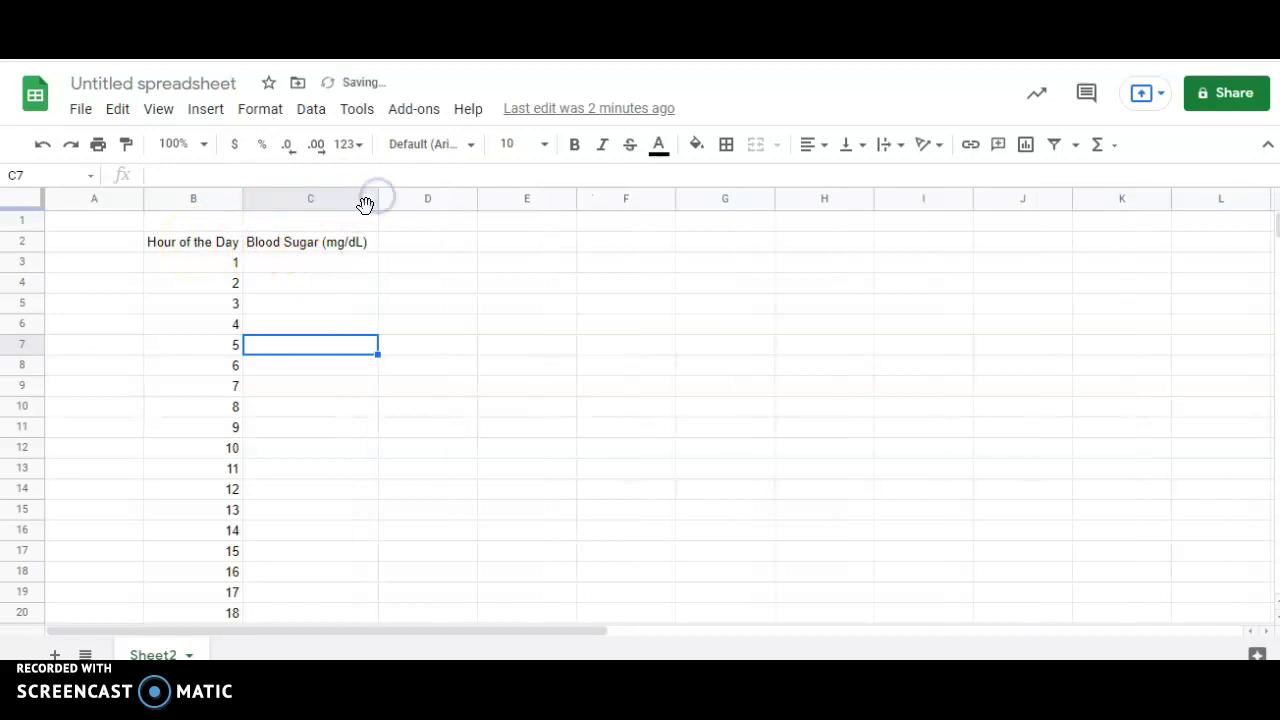
key(ctrl+Tab)
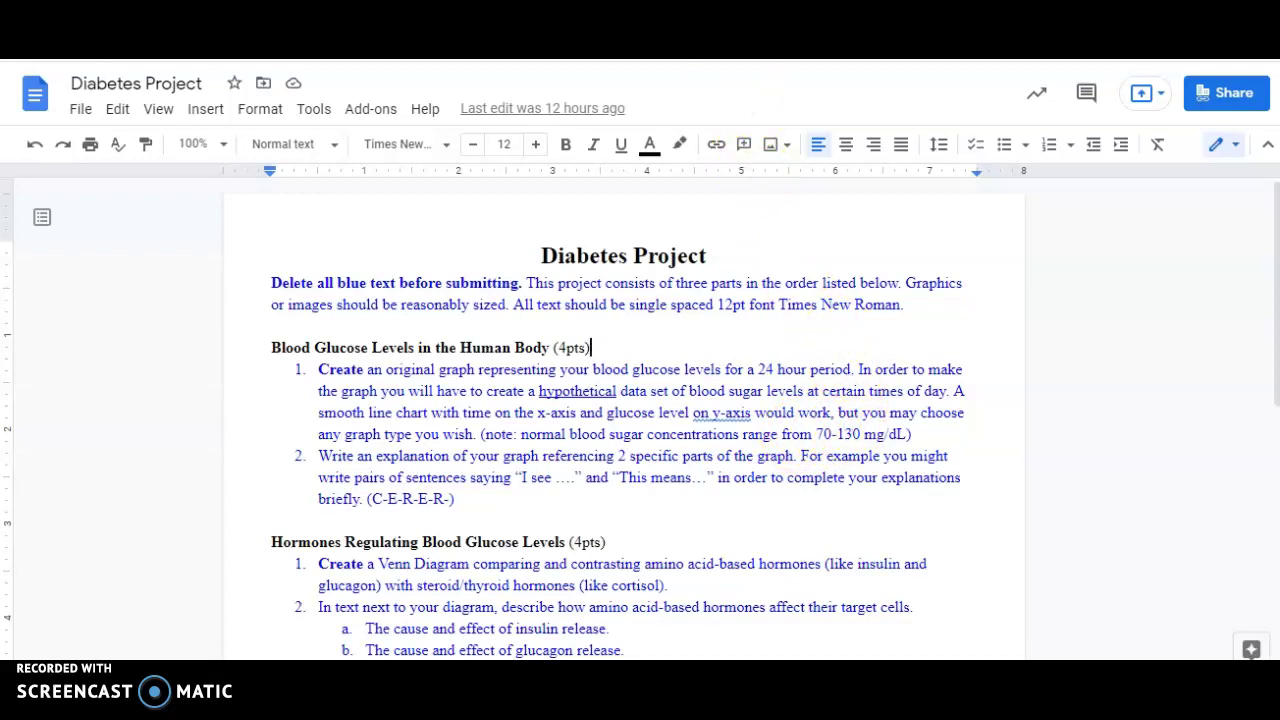
click(660, 40)
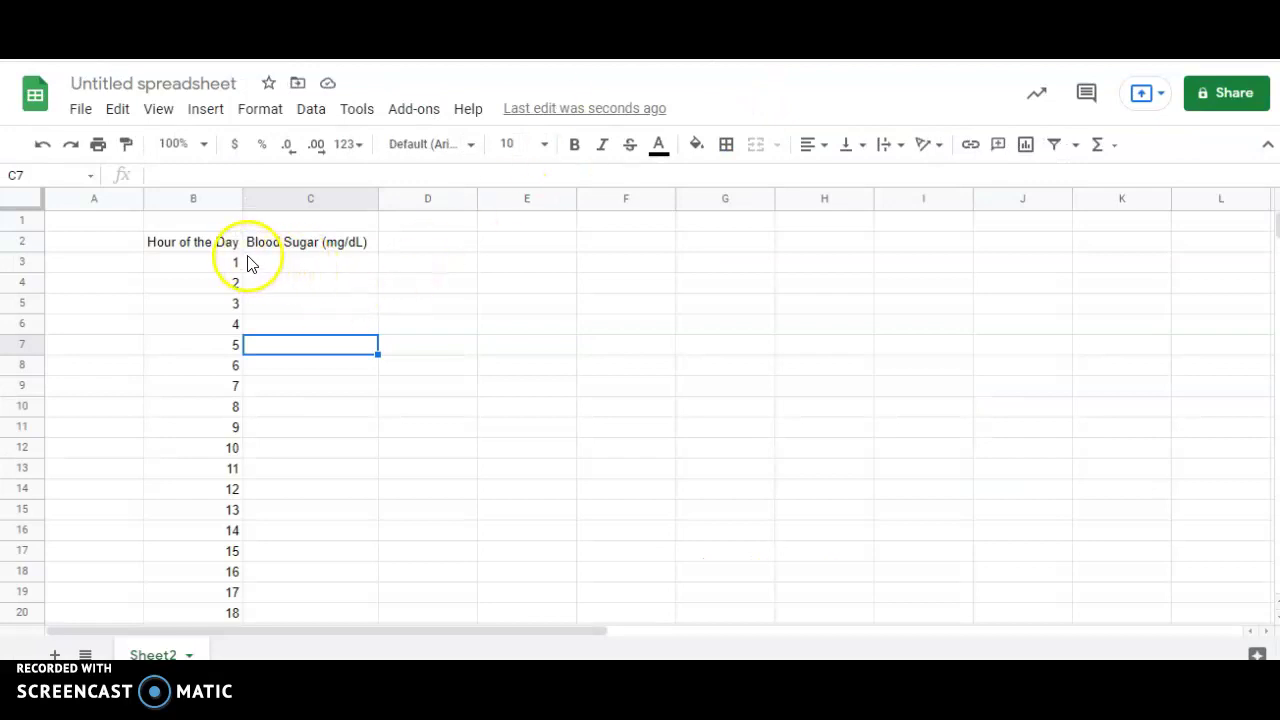
click(303, 265)
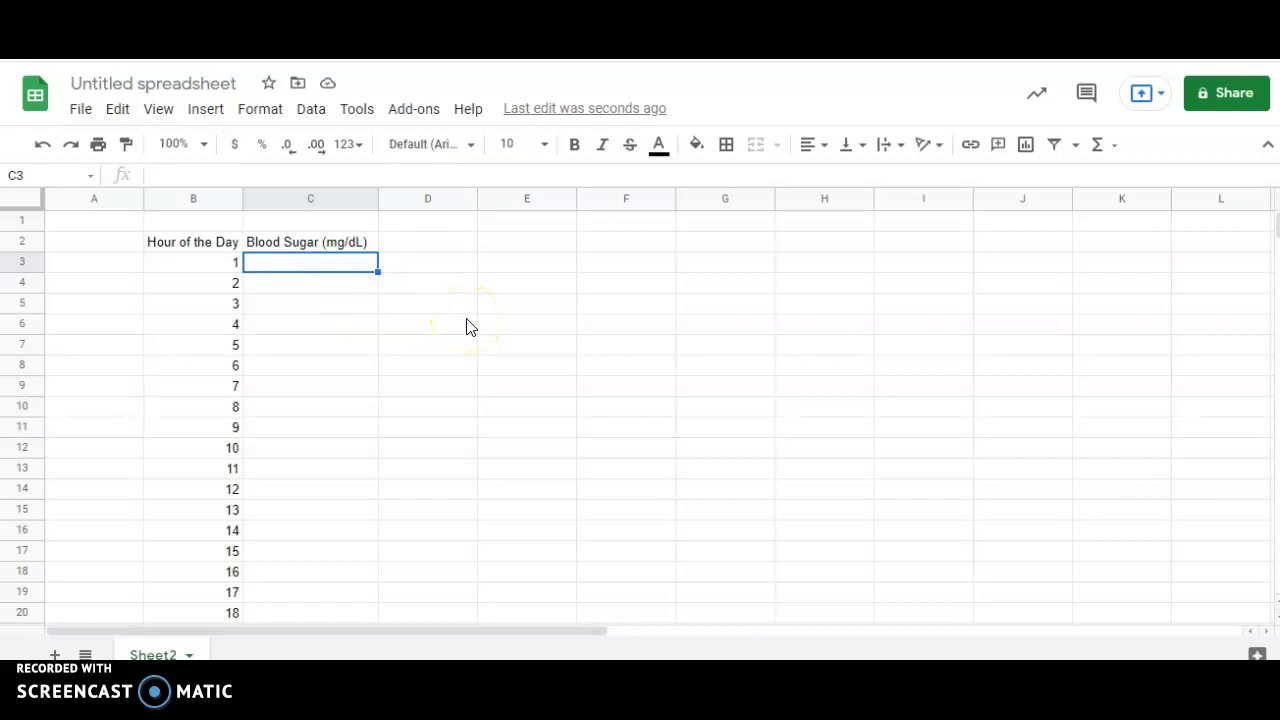
text(70)
key(Return)
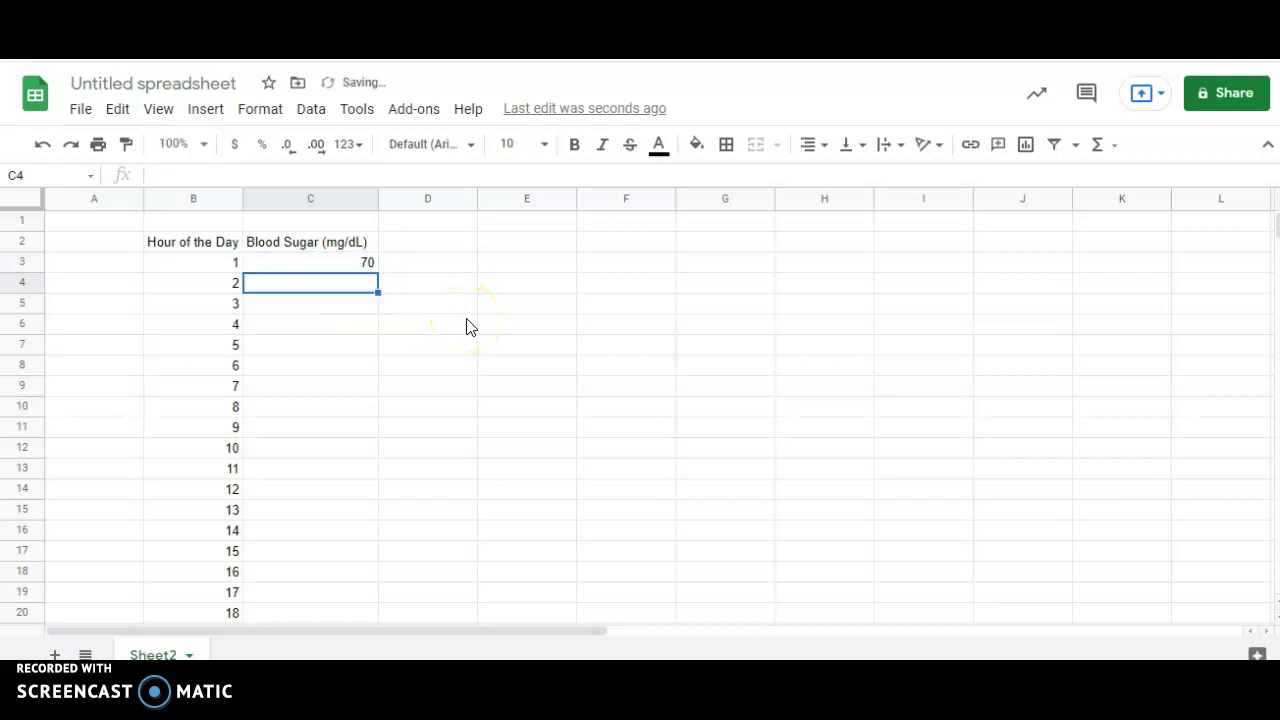
key(Up)
key(Up)
text(80)
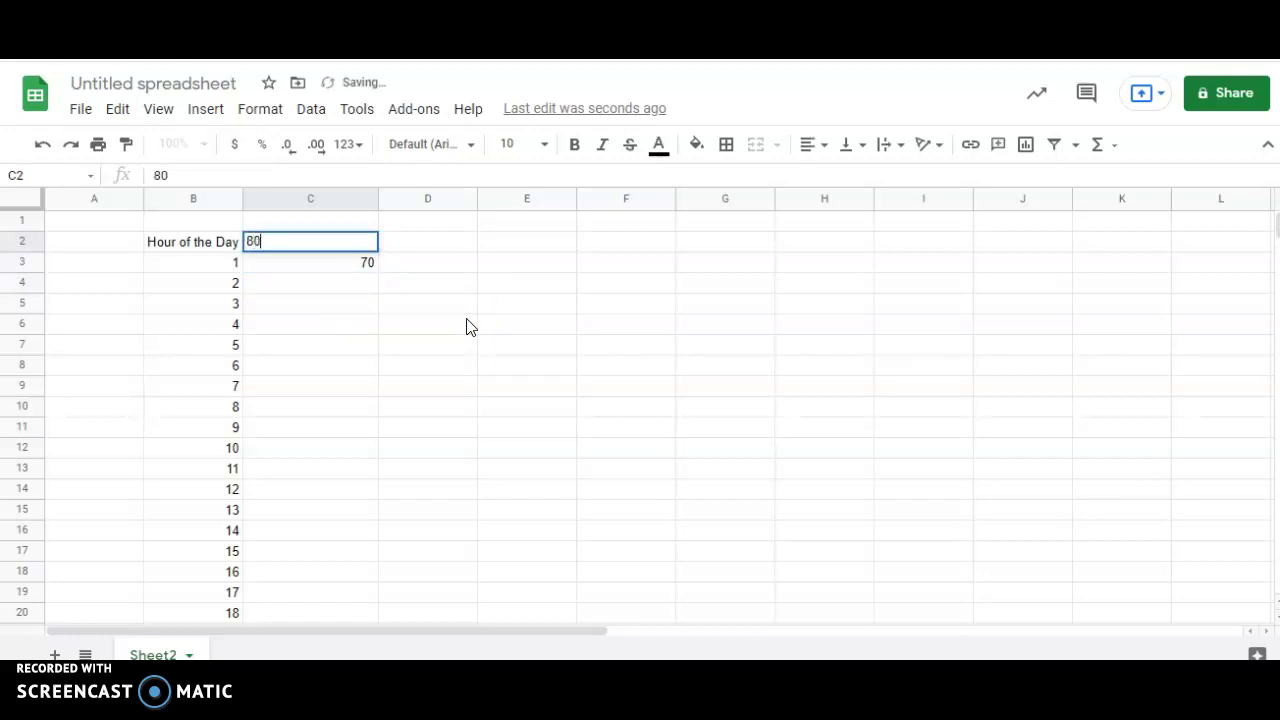
key(Escape)
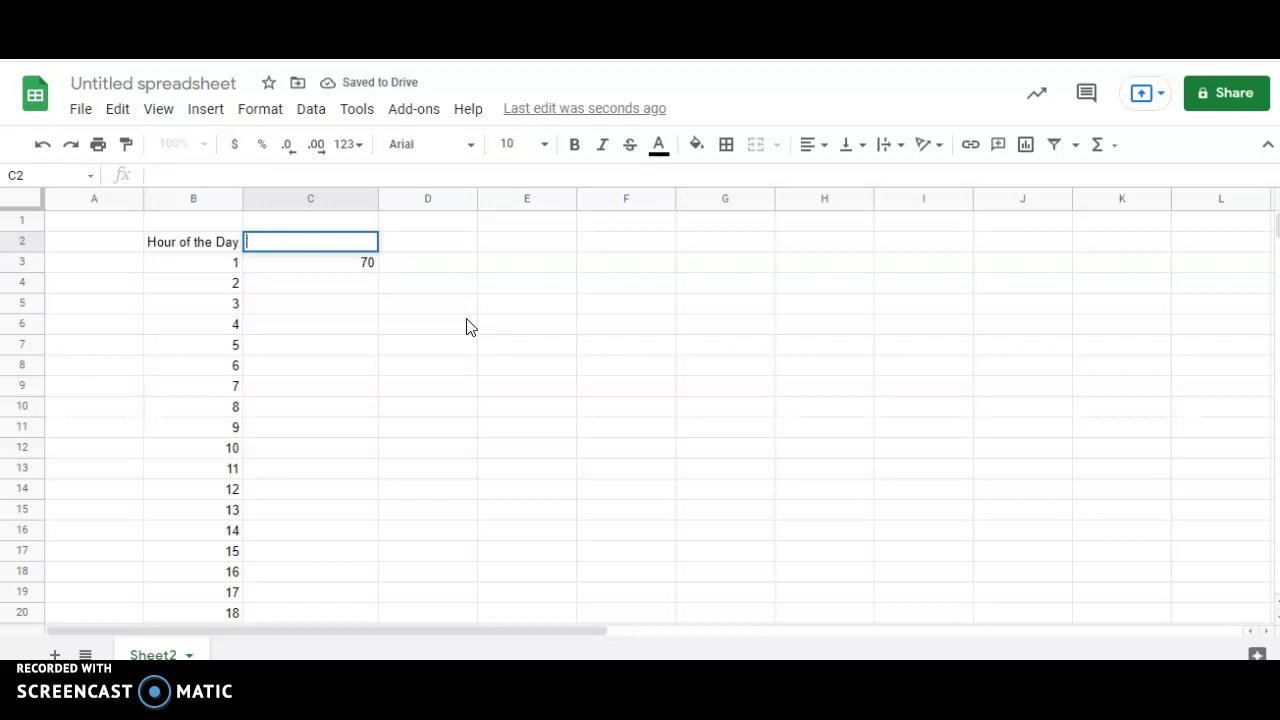
key(Down)
key(ctrl+z)
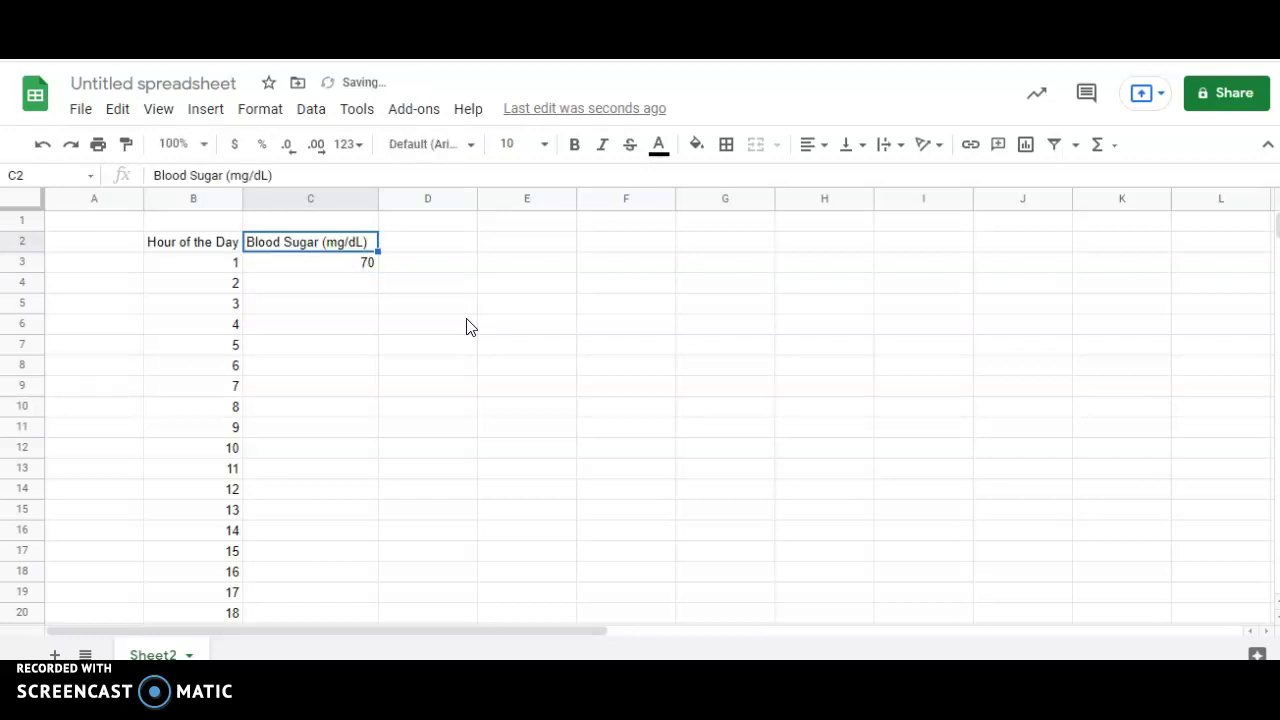
key(Down)
Enter readings 80, 78, 76, 74 and 72 into C3:C7 for hours 1–5
text(80)
key(Return)
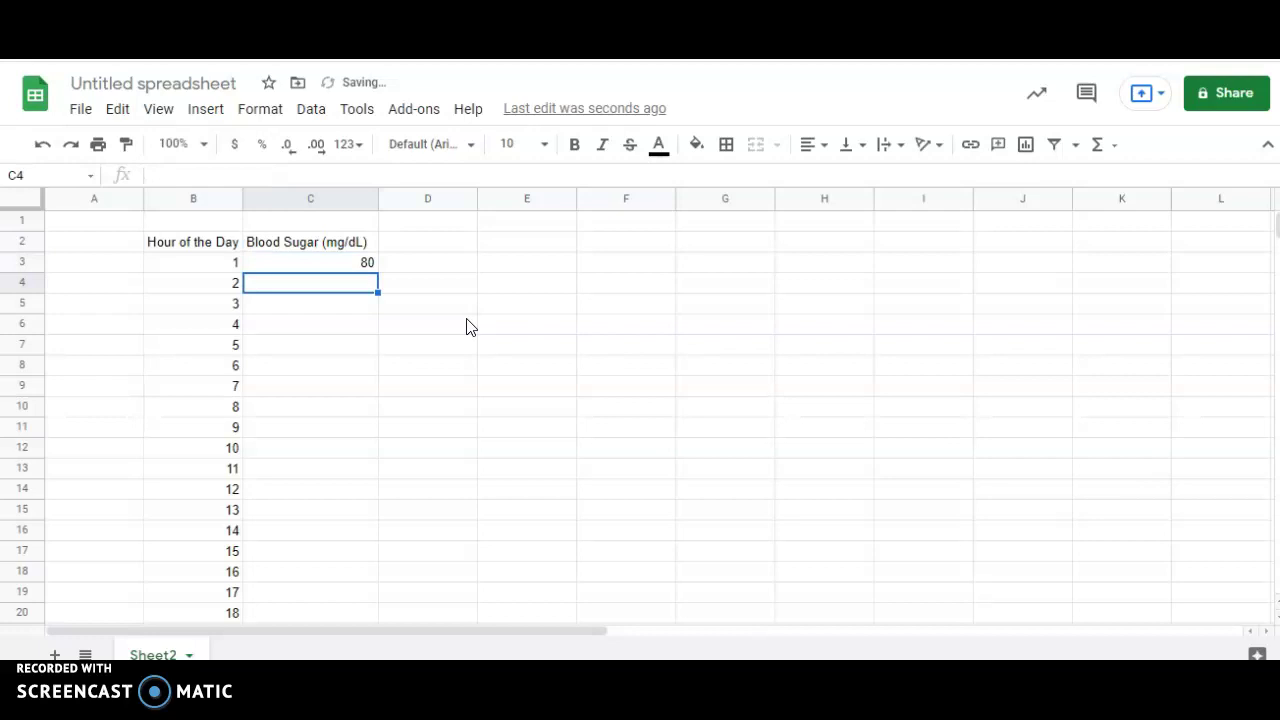
text(78)
key(Return)
text(76)
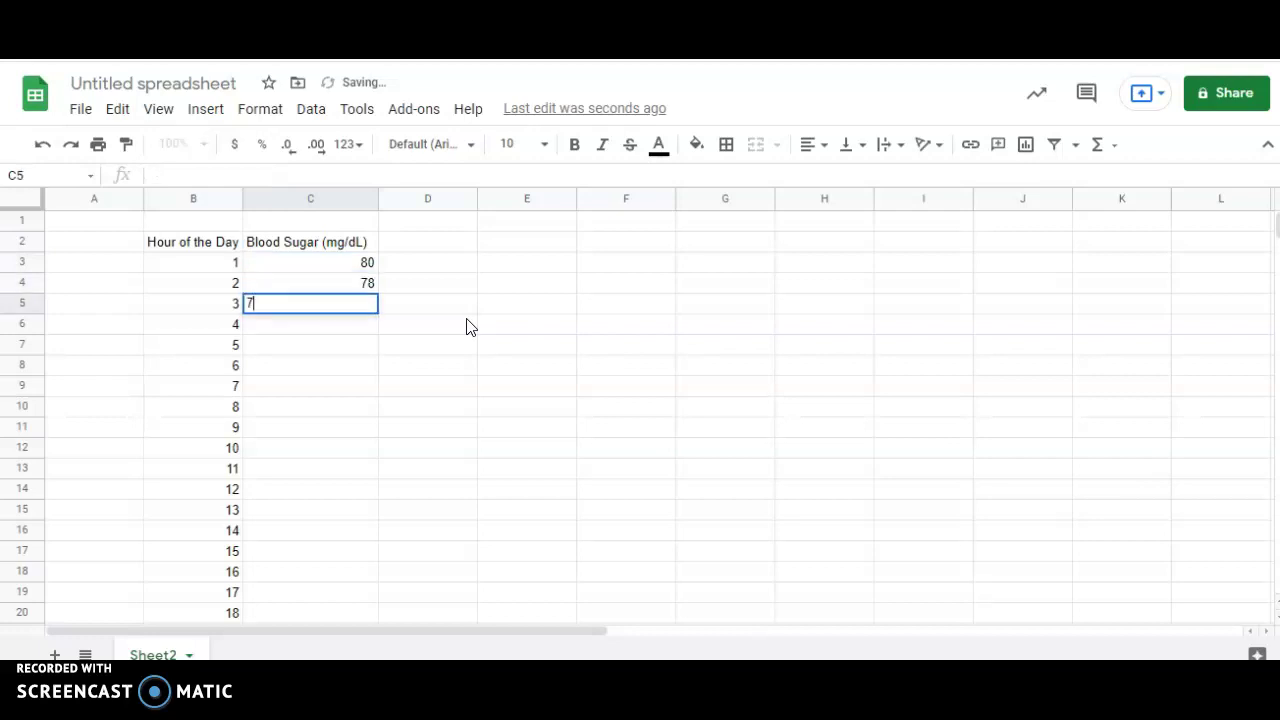
key(Return)
text(74)
key(Return)
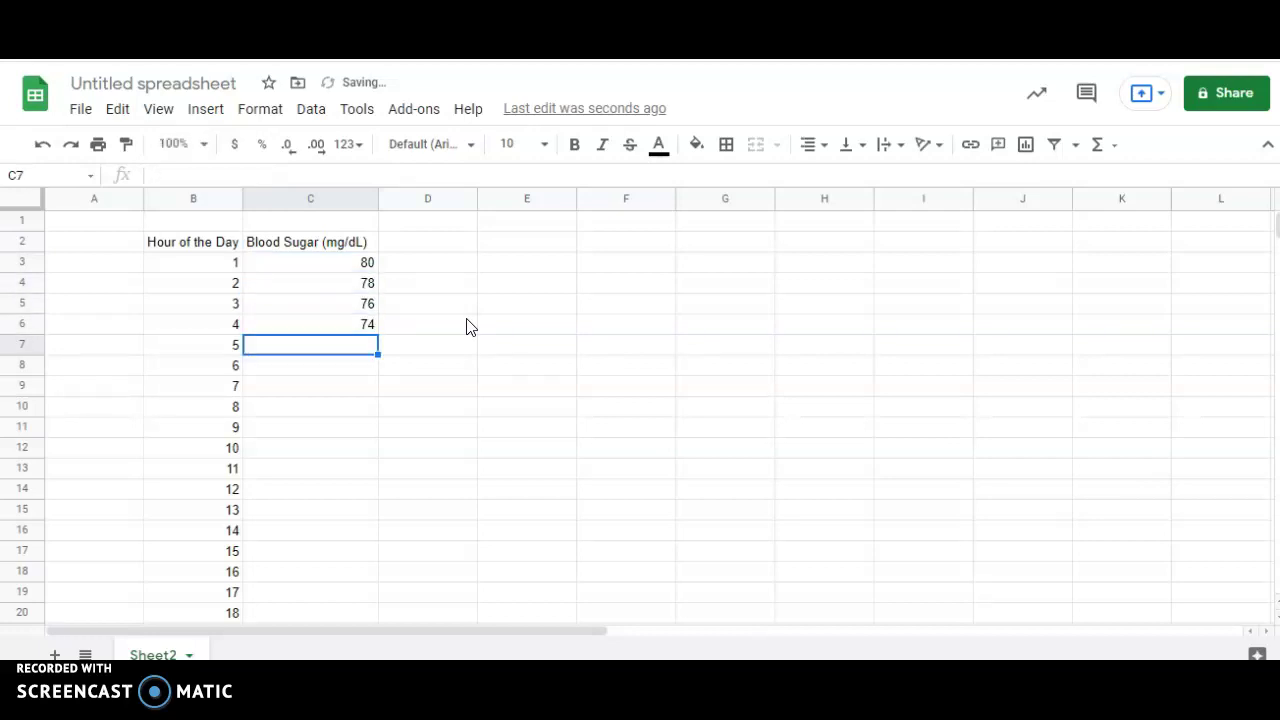
text(72)
key(Return)
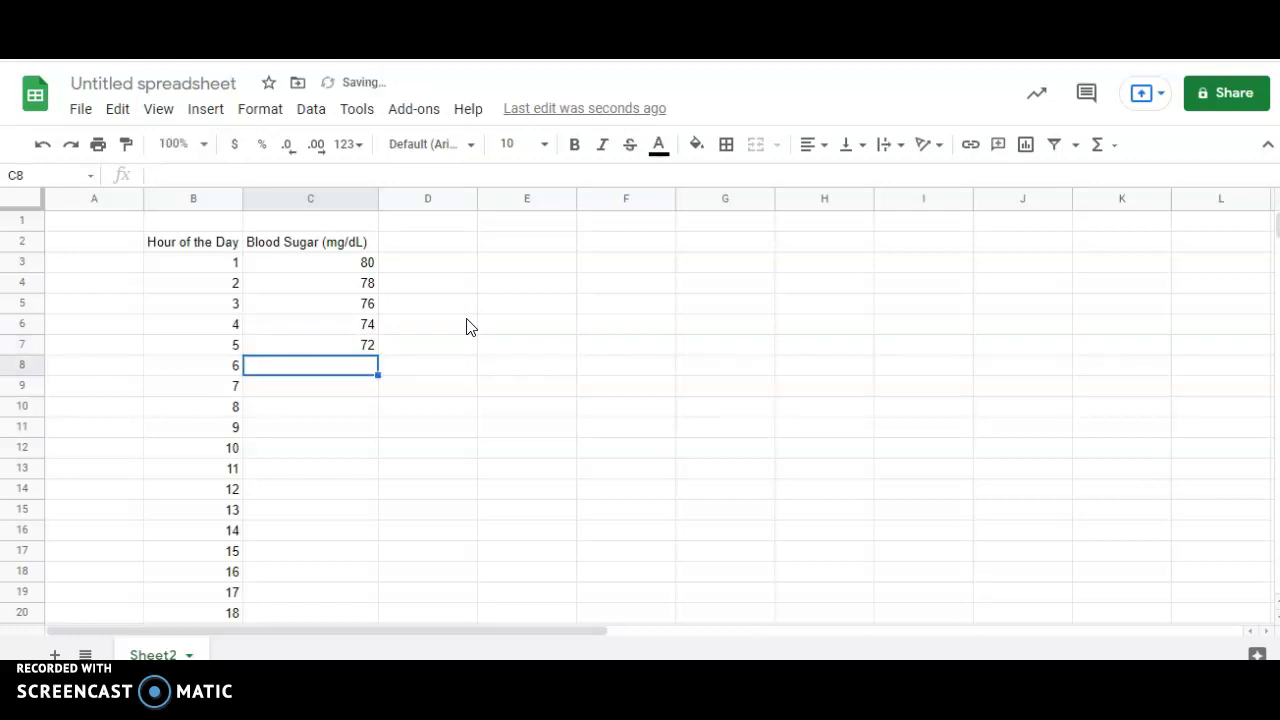
Insert a chart from the B2:C26 table and change it to a smooth line chart
drag(216, 242, 346, 537)
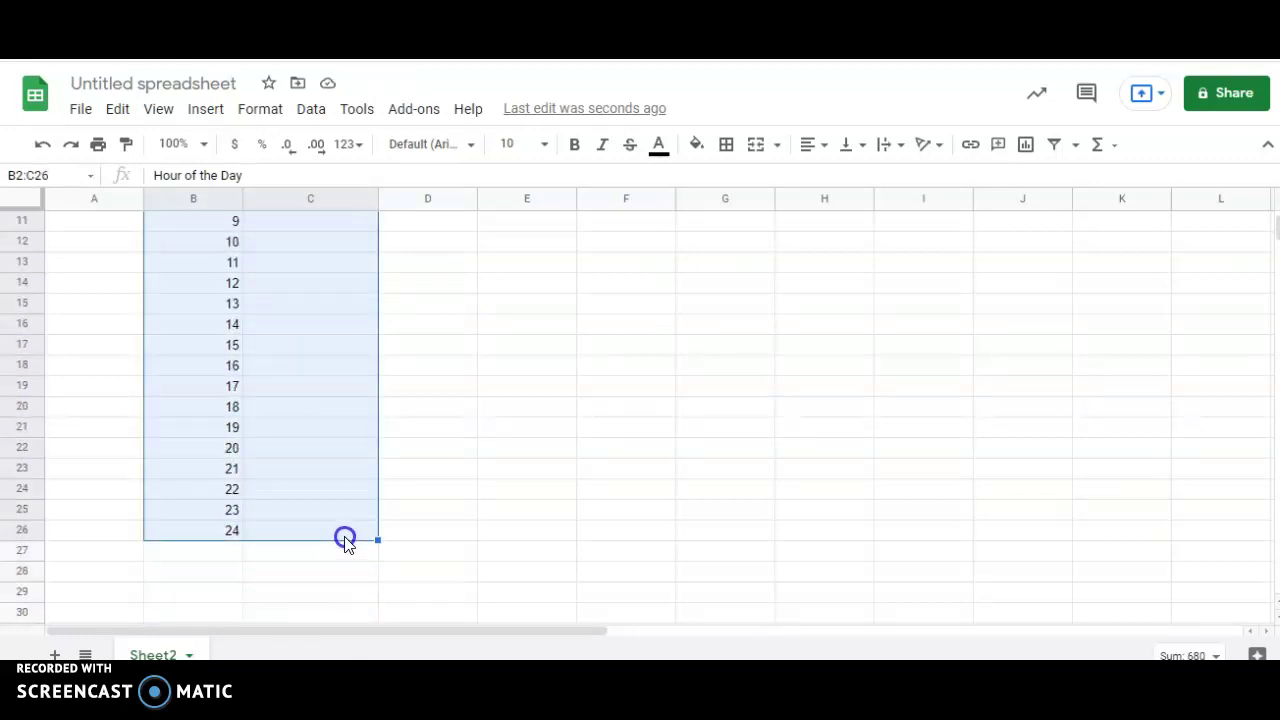
click(210, 110)
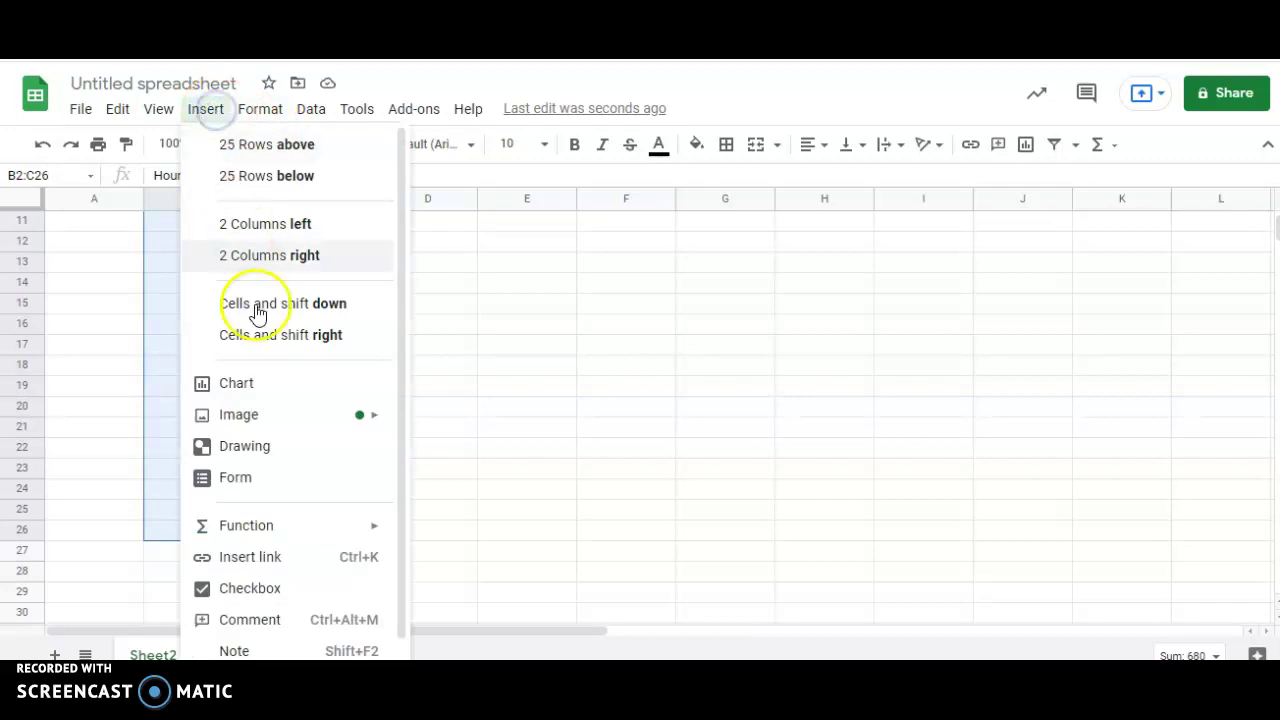
click(256, 388)
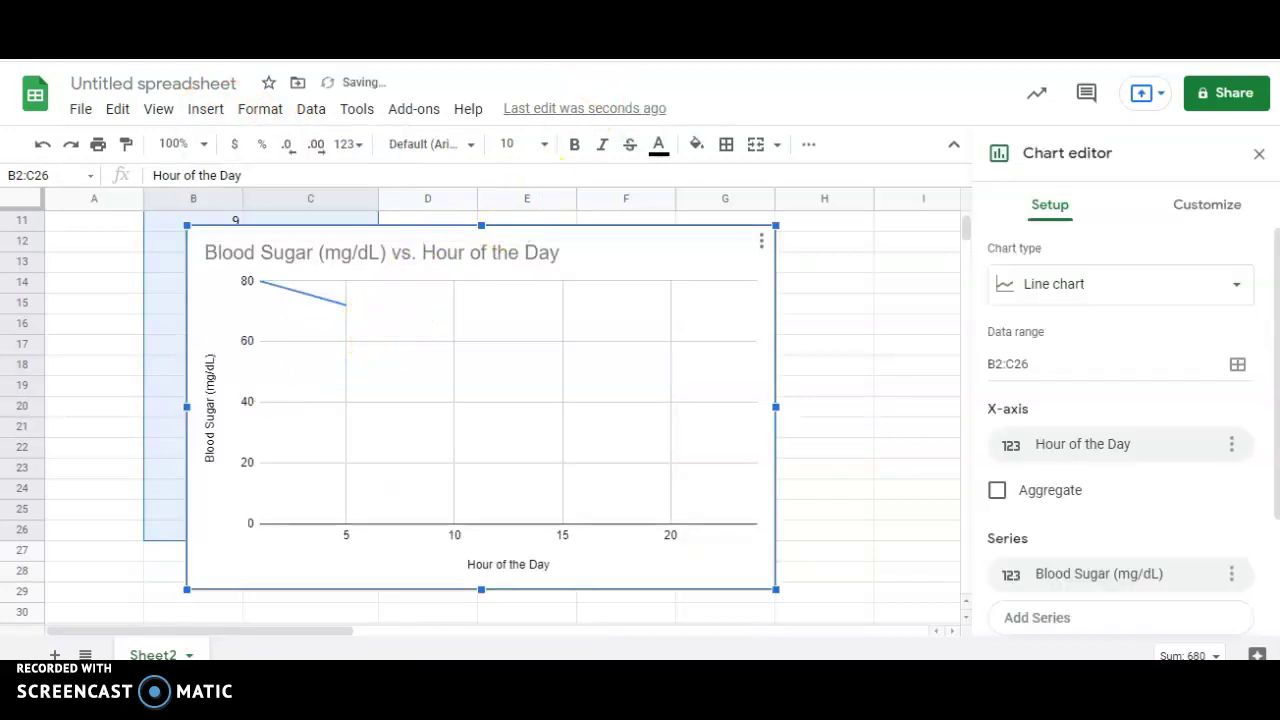
click(1237, 286)
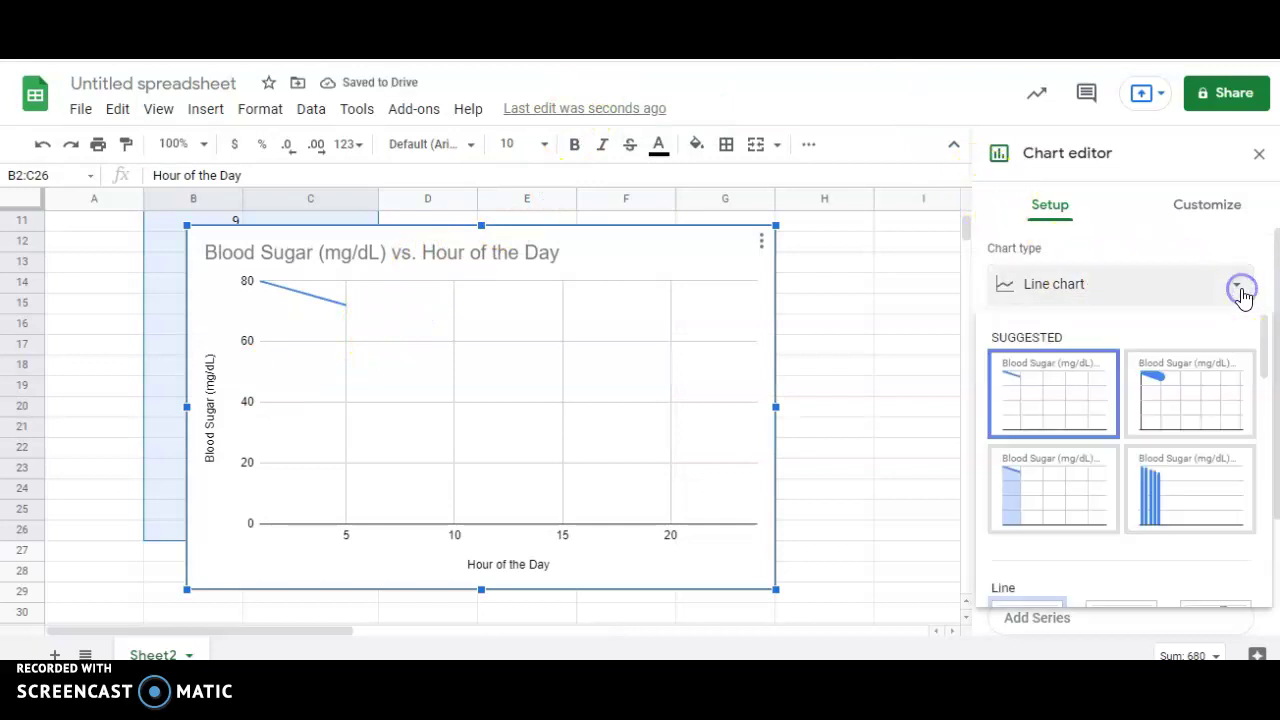
scroll(1140, 335, down, 2)
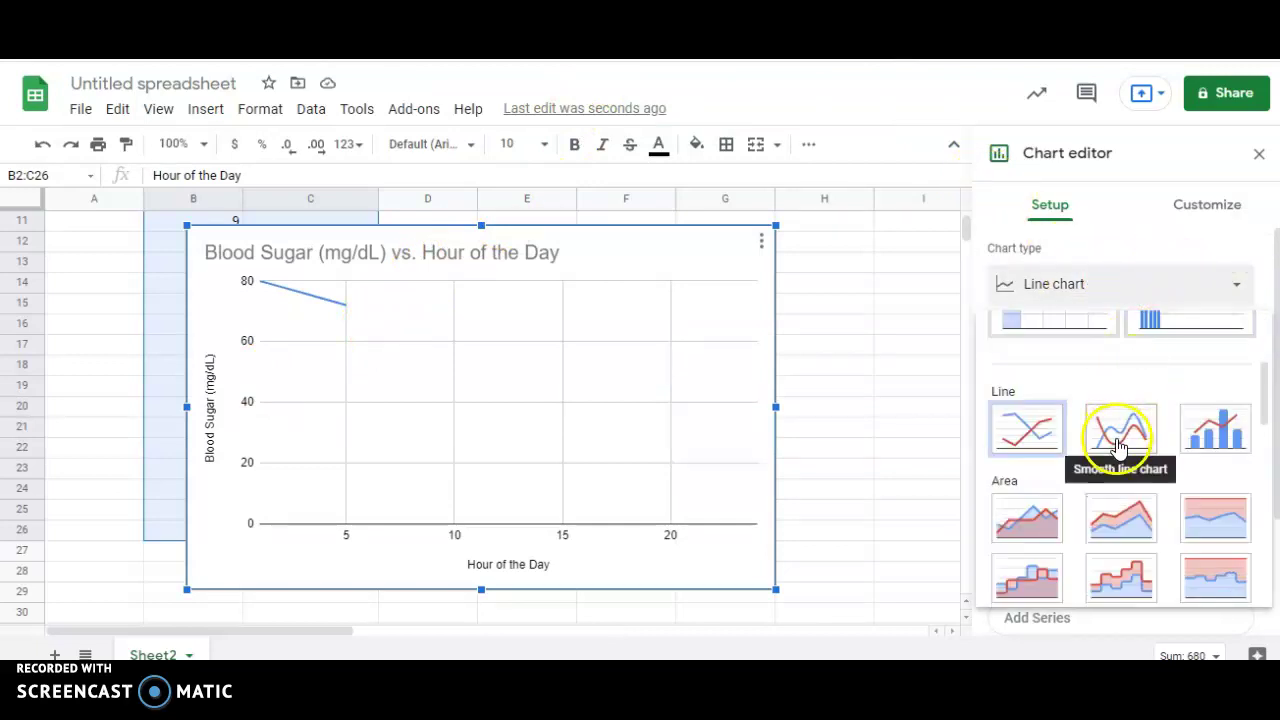
click(1118, 443)
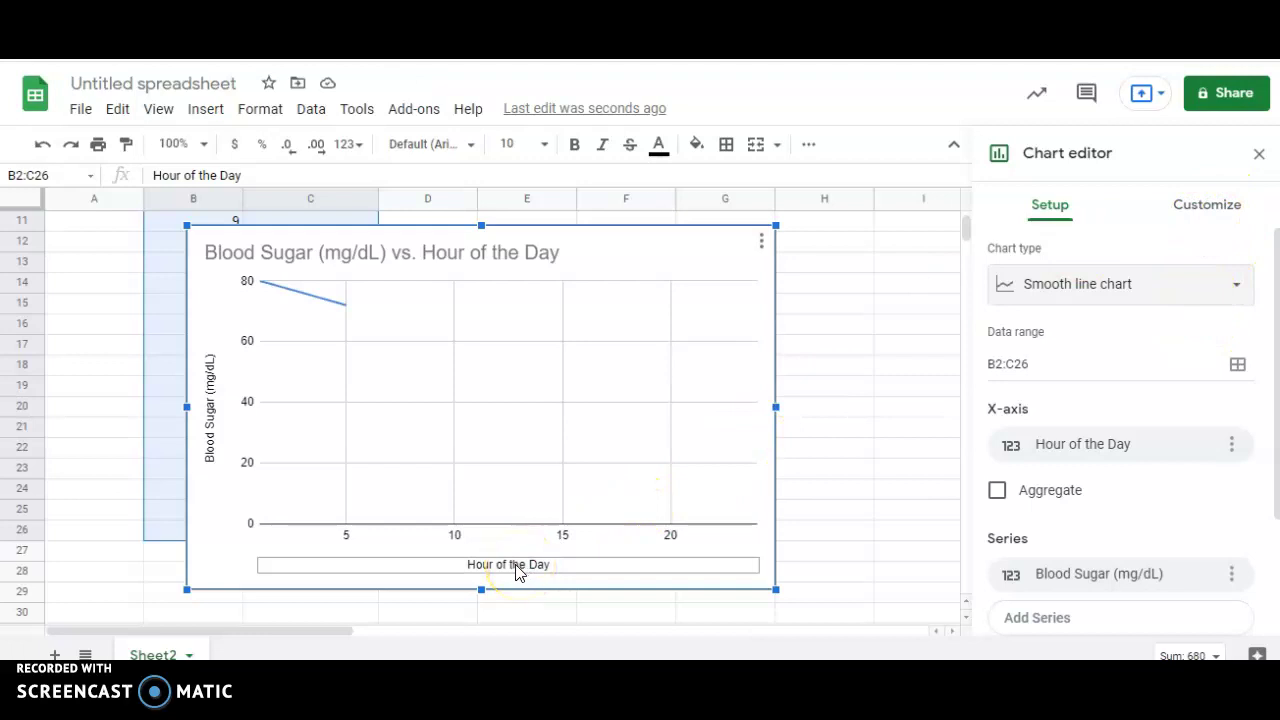
click(429, 551)
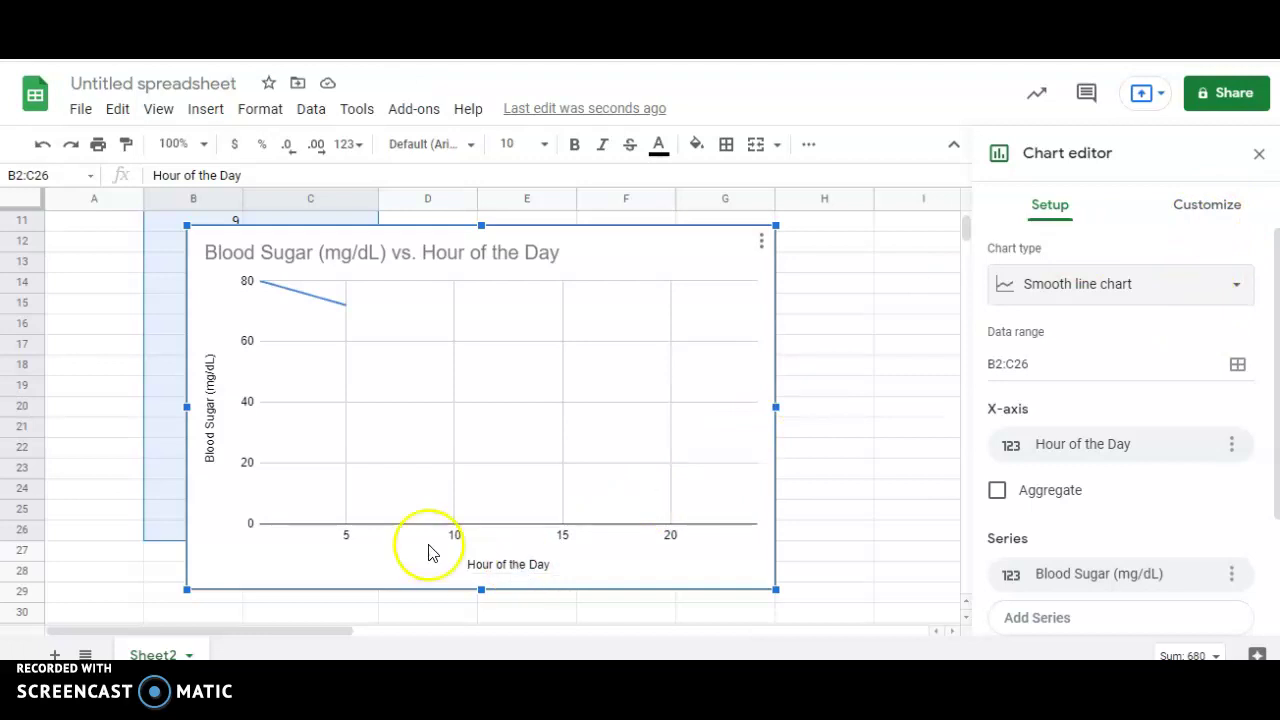
click(222, 444)
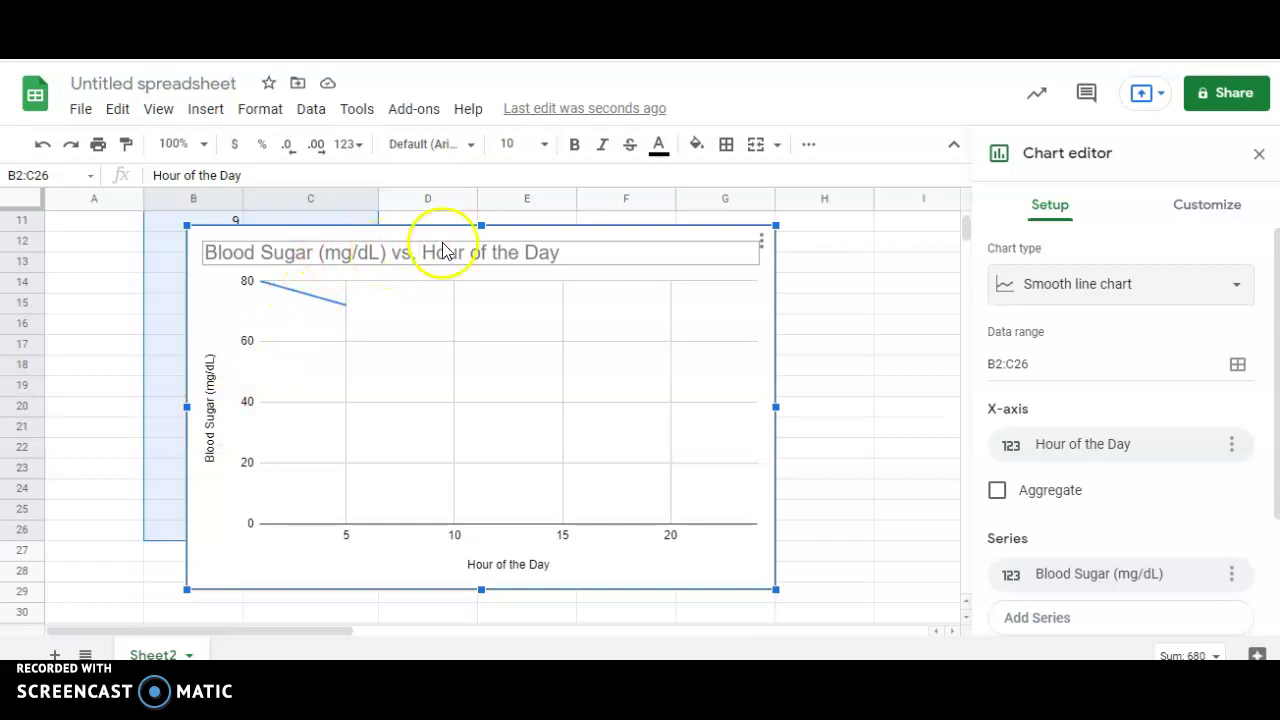
Move the chart beside the data into columns D–I and close the chart editor
drag(443, 243, 743, 226)
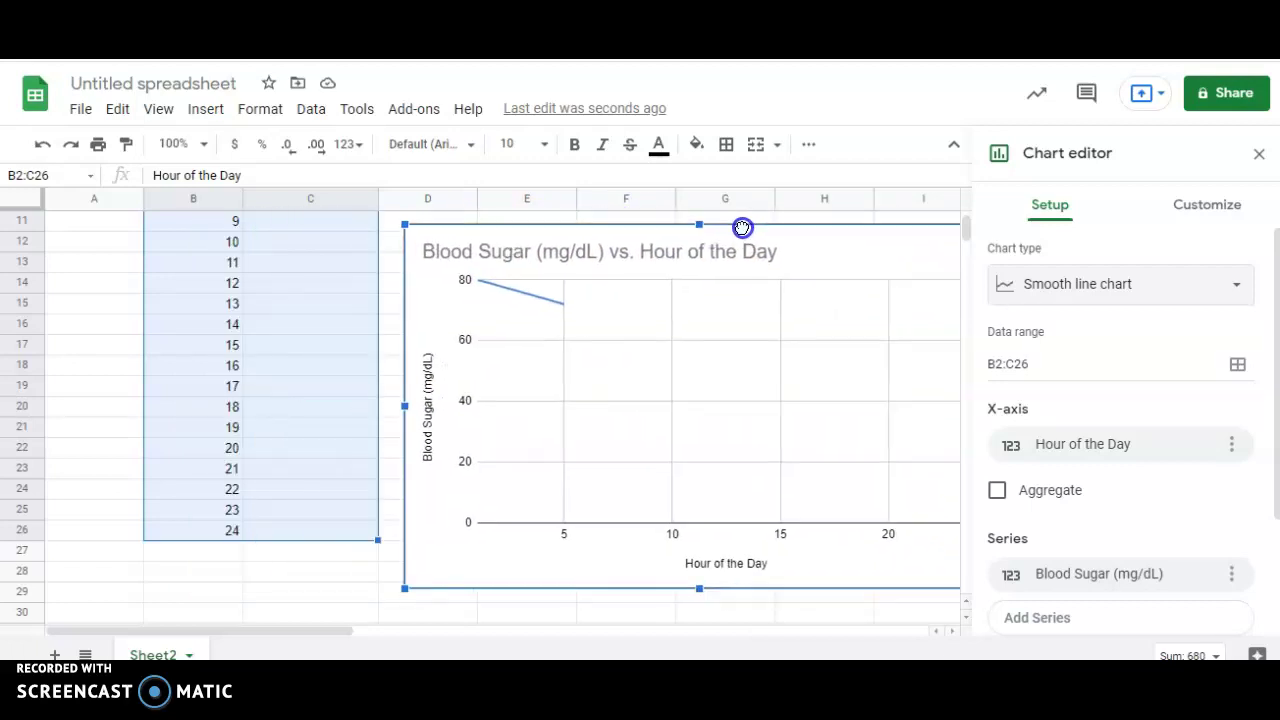
click(1259, 154)
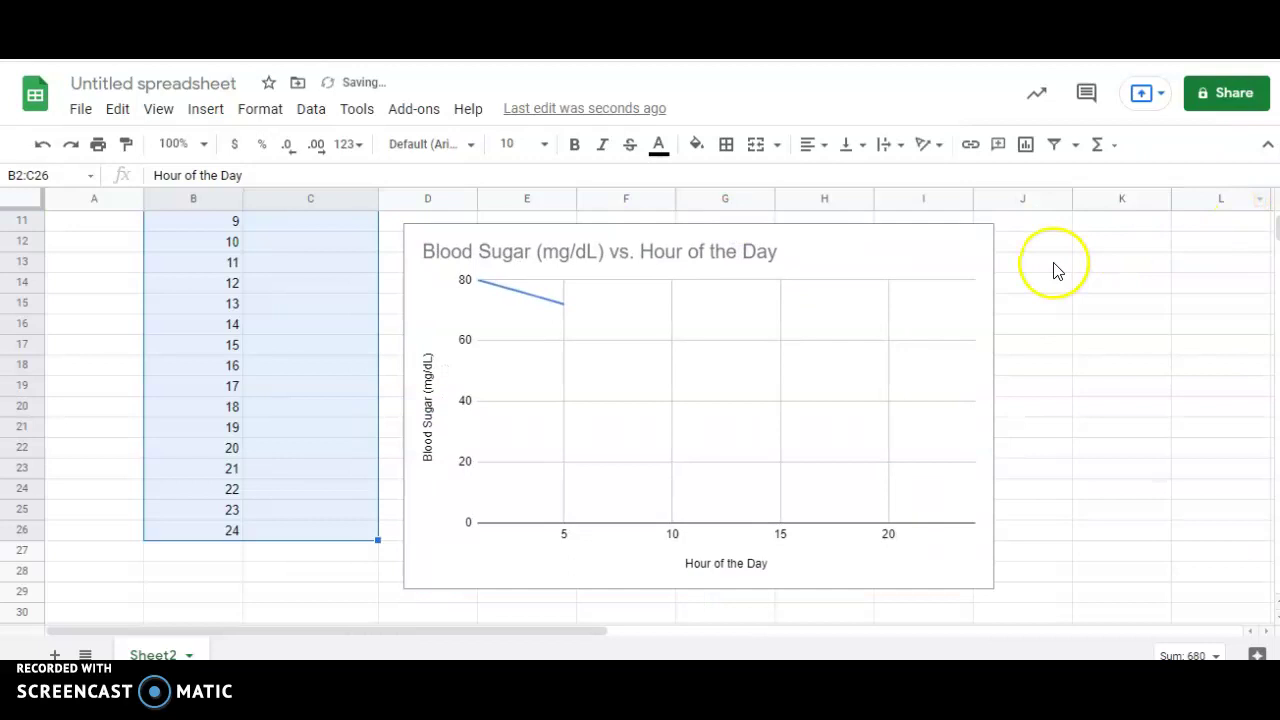
click(908, 251)
click(979, 241)
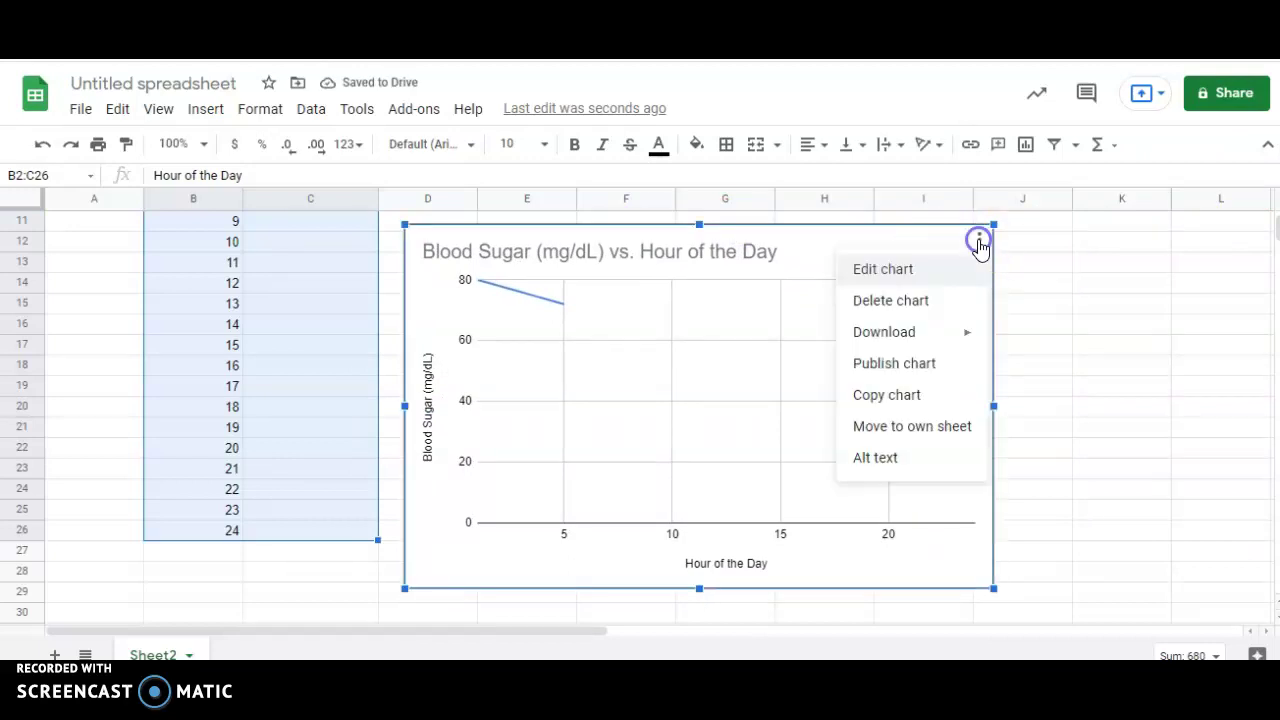
click(956, 272)
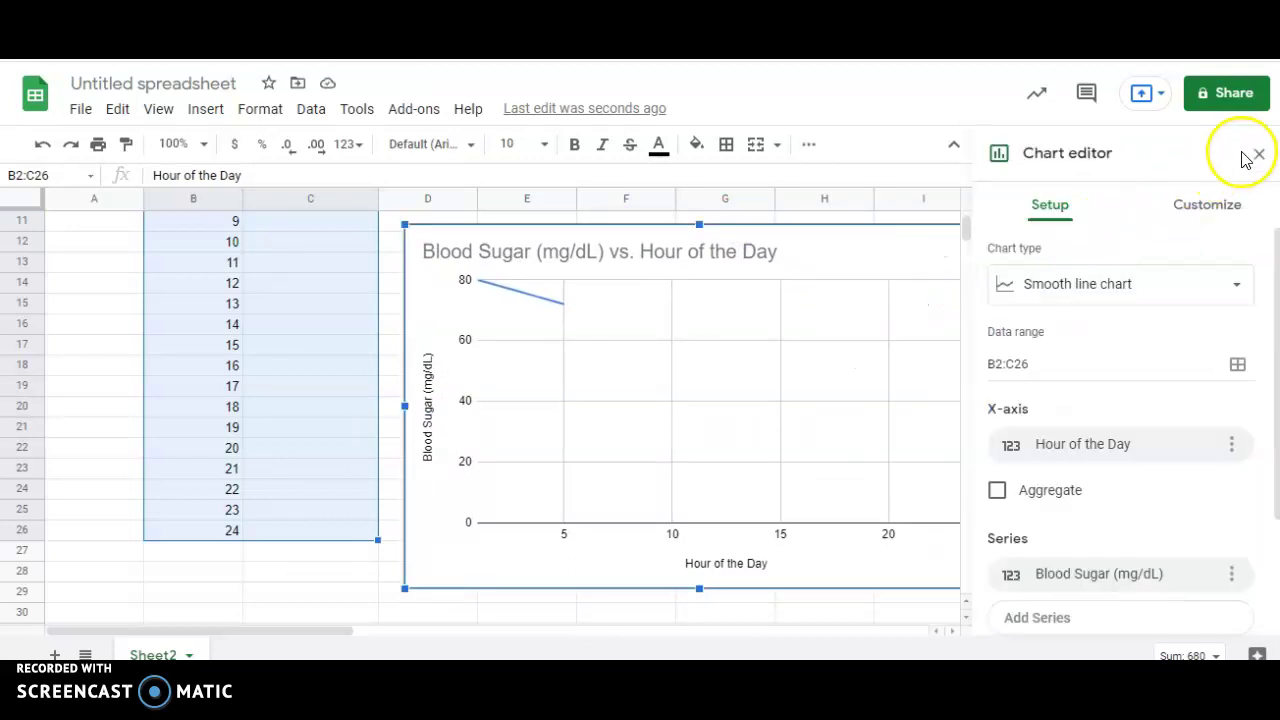
click(1258, 156)
Drag the chart higher by its title so the table stays visible, then select C8
click(915, 247)
click(965, 244)
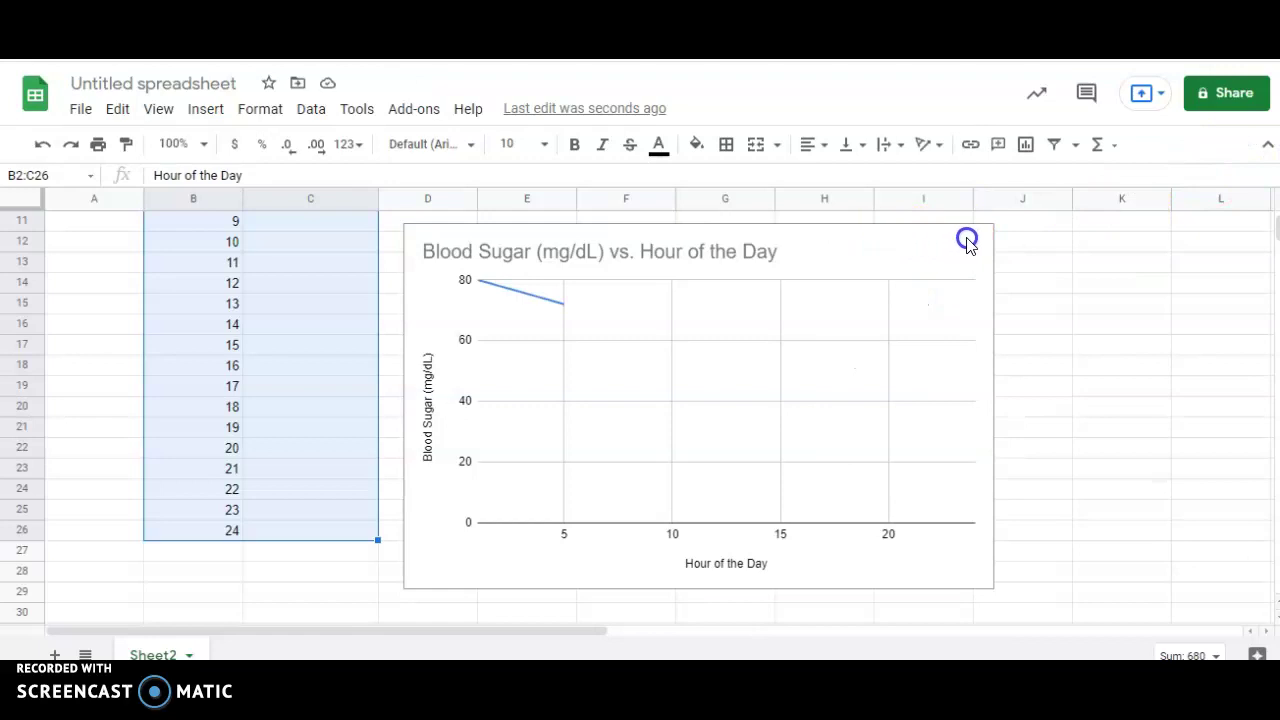
scroll(1080, 291, up, 2)
click(843, 345)
drag(843, 345, 894, 246)
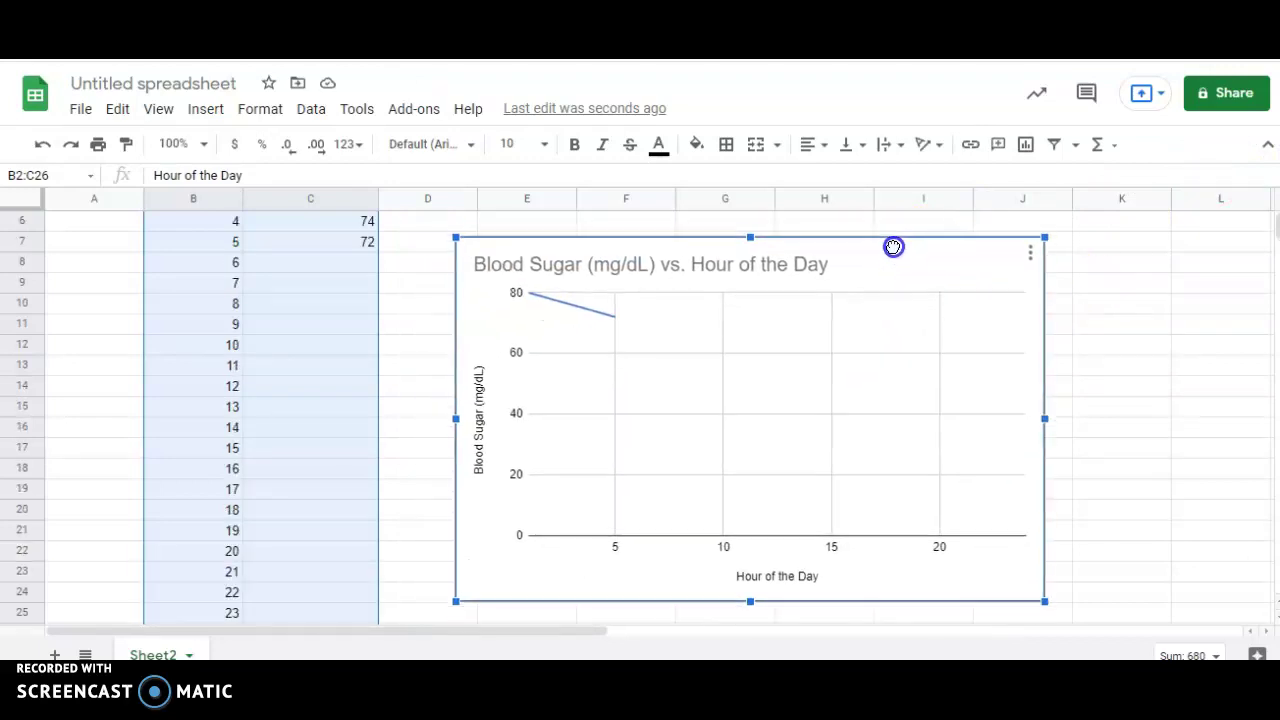
scroll(894, 246, up, 2)
drag(857, 357, 912, 250)
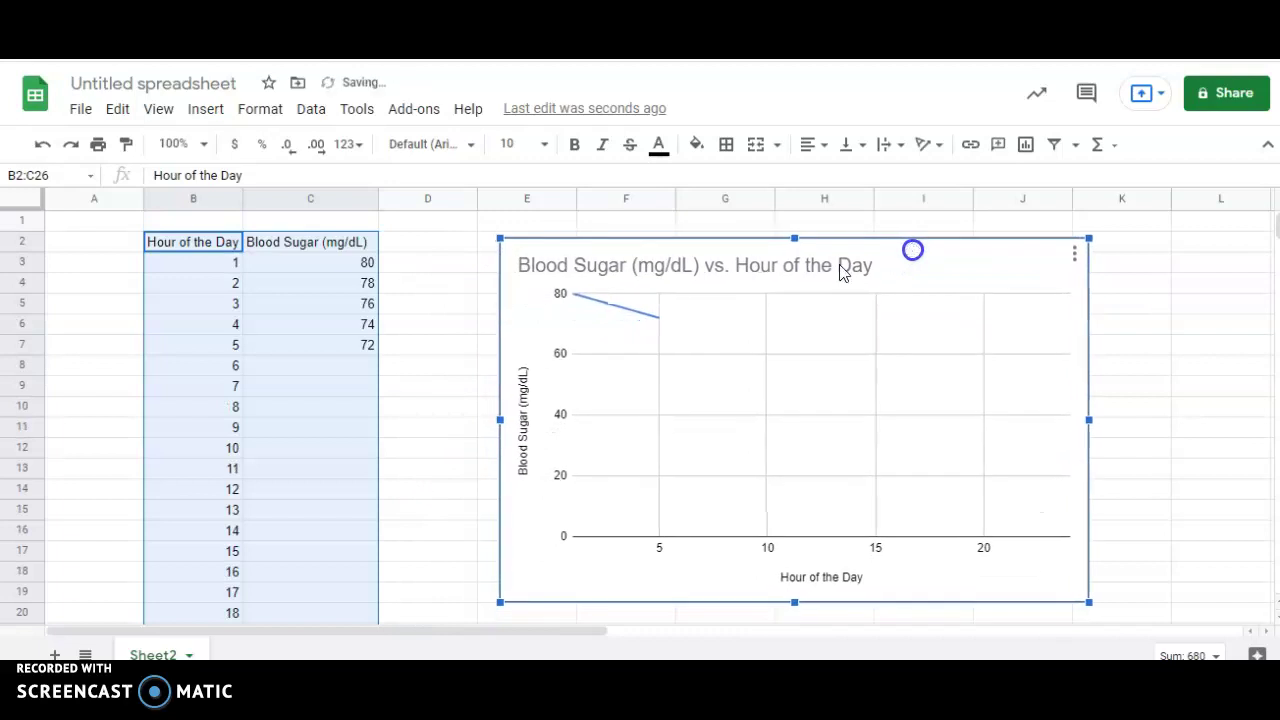
click(342, 368)
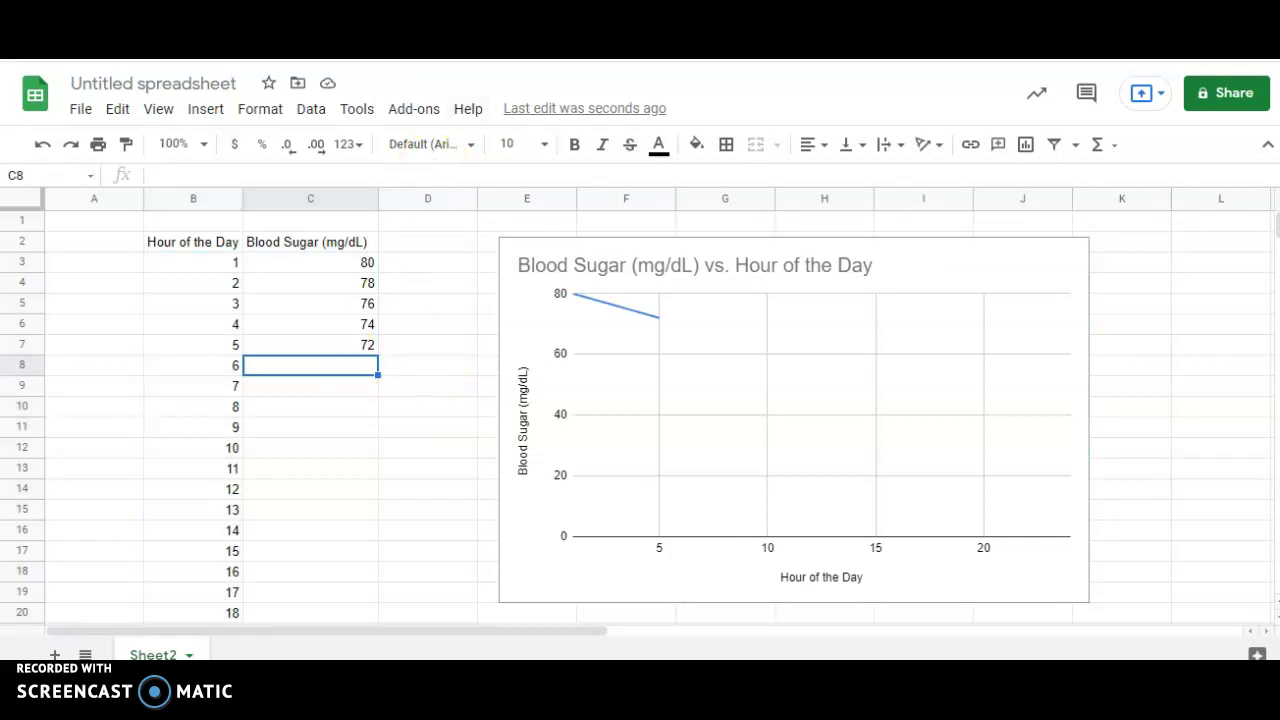
Enter readings 130, 120, 90 and 70 for hours 6–9
key(ctrl+Tab)
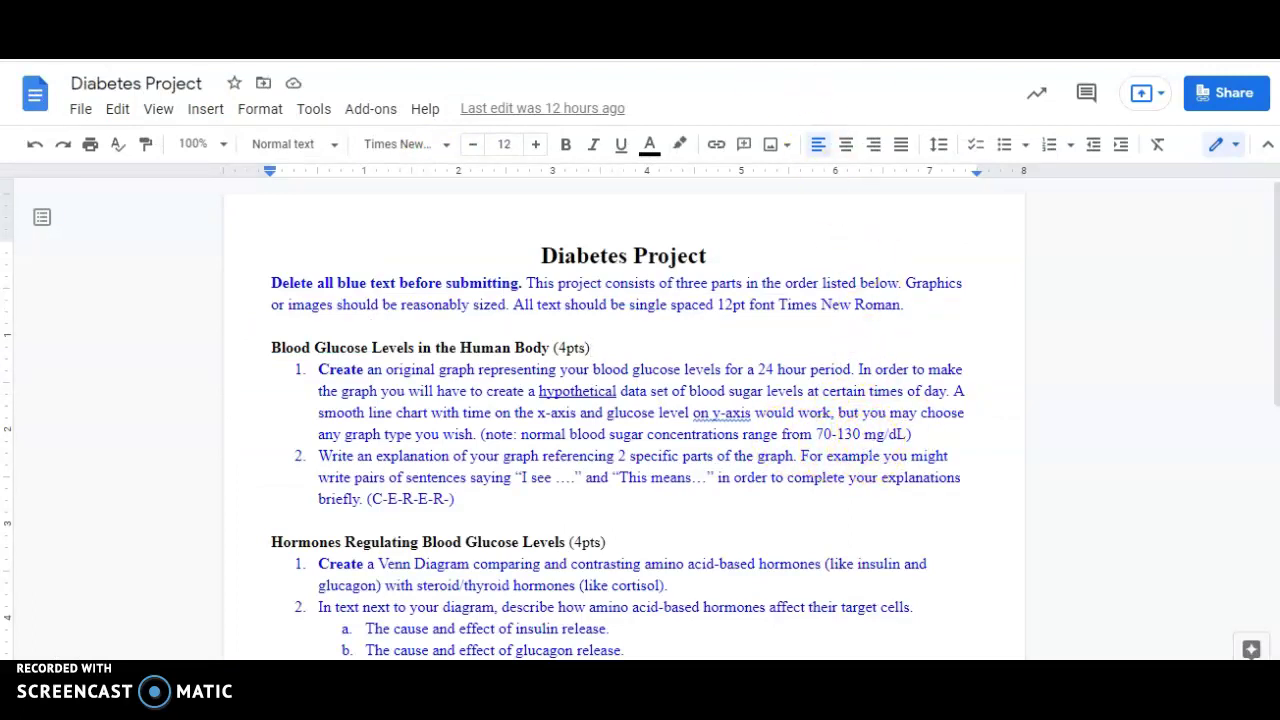
key(ctrl+Tab)
text(13)
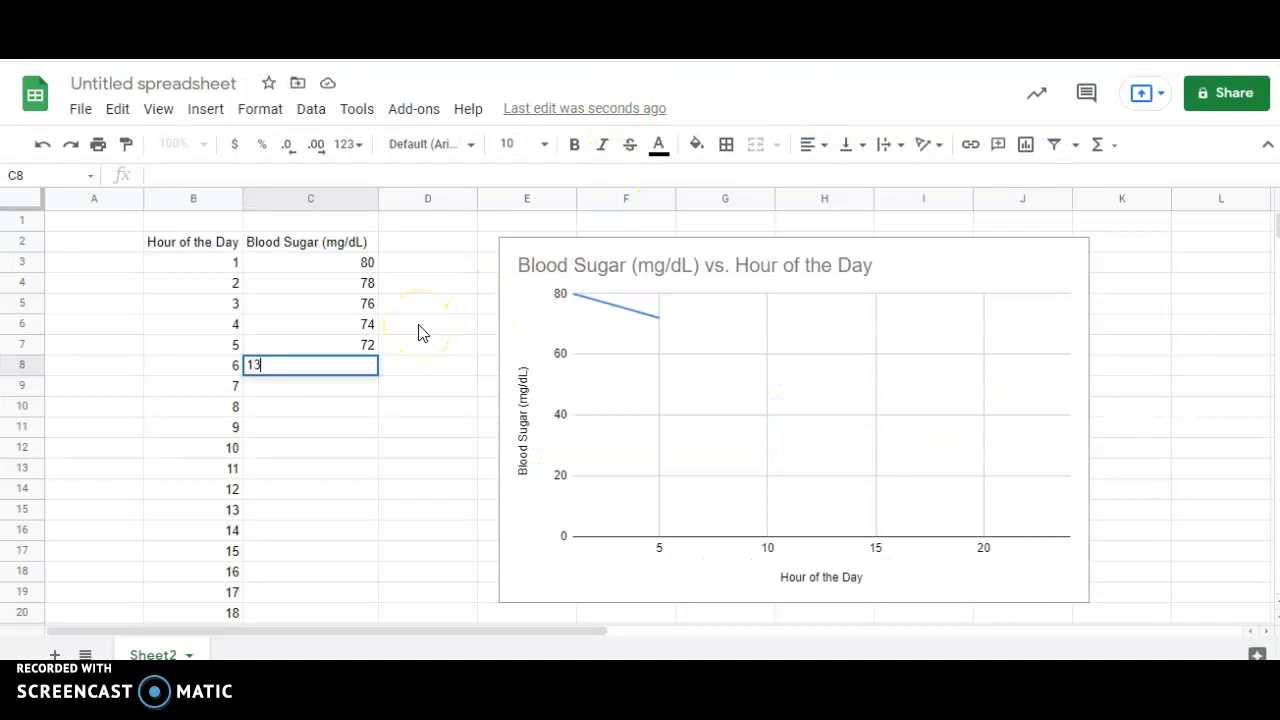
text(0)
key(Return)
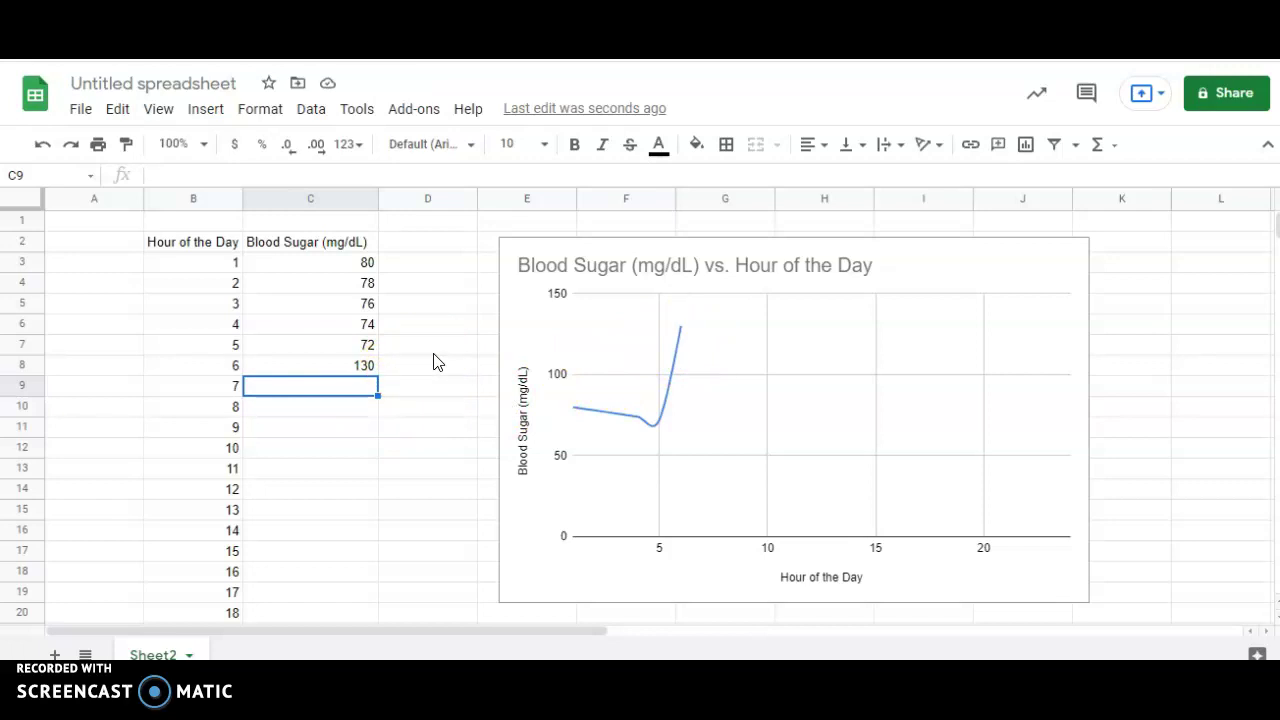
text(120)
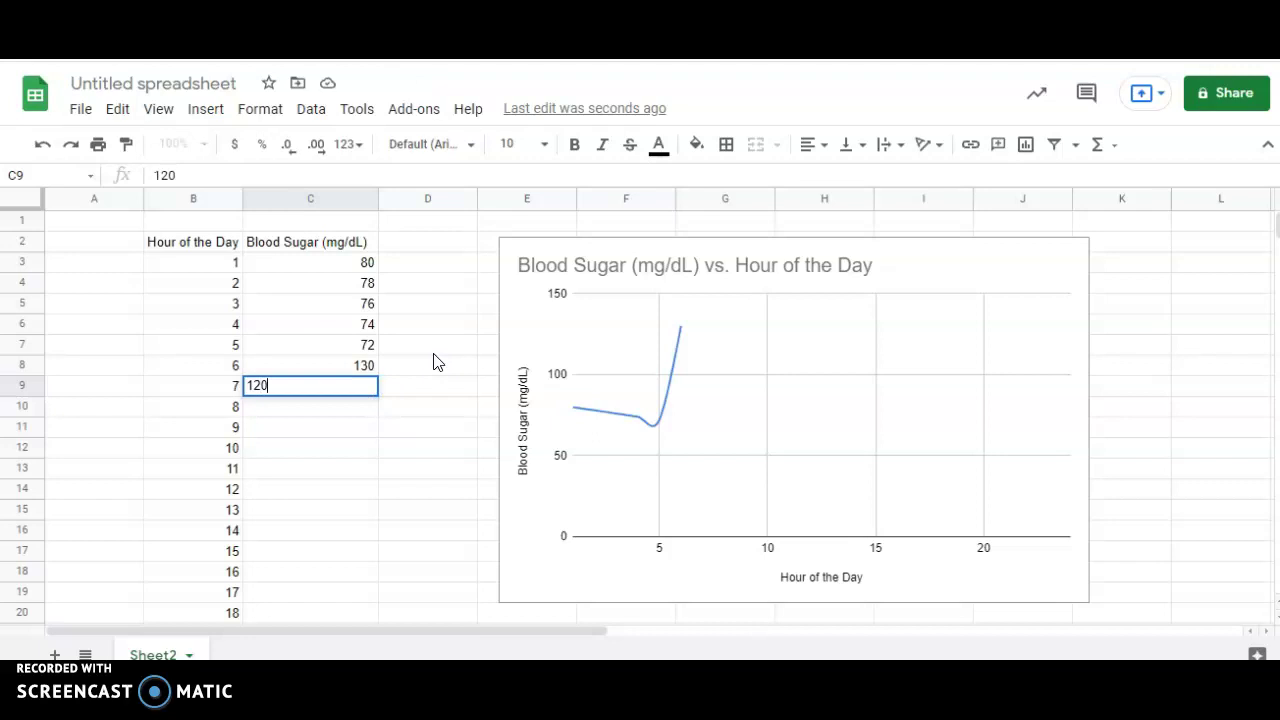
key(Return)
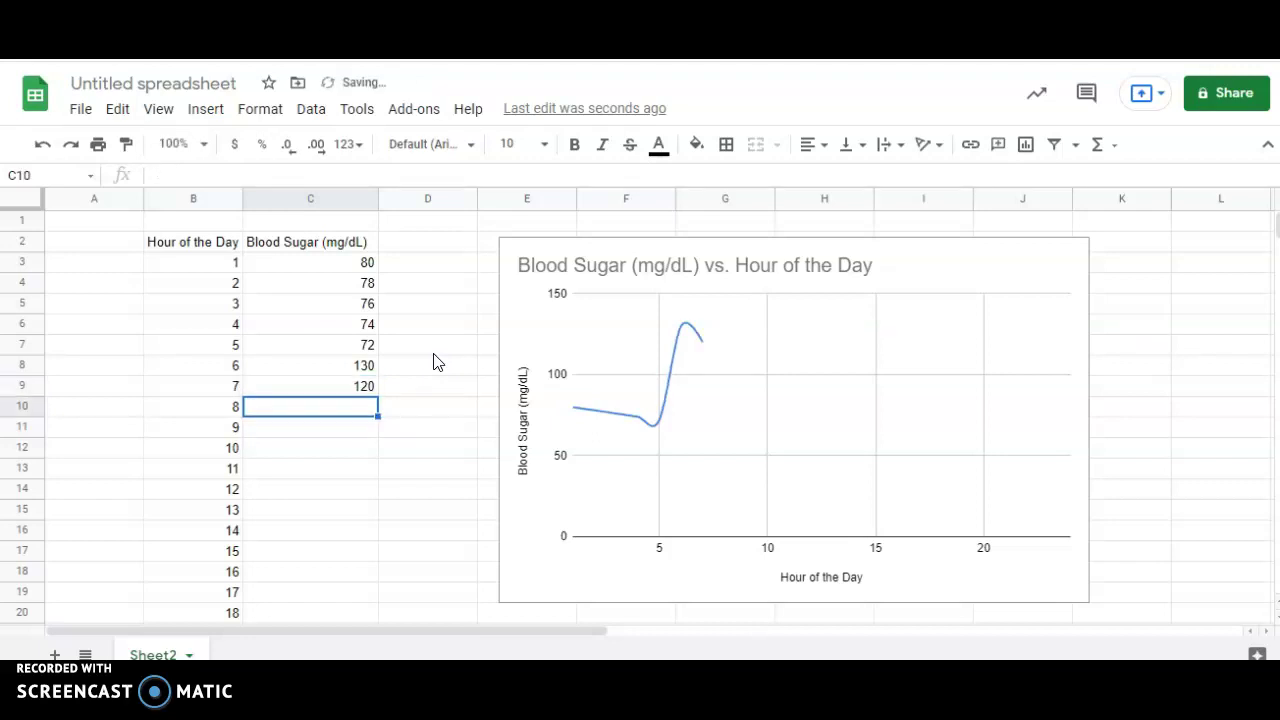
text(8)
key(BackSpace)
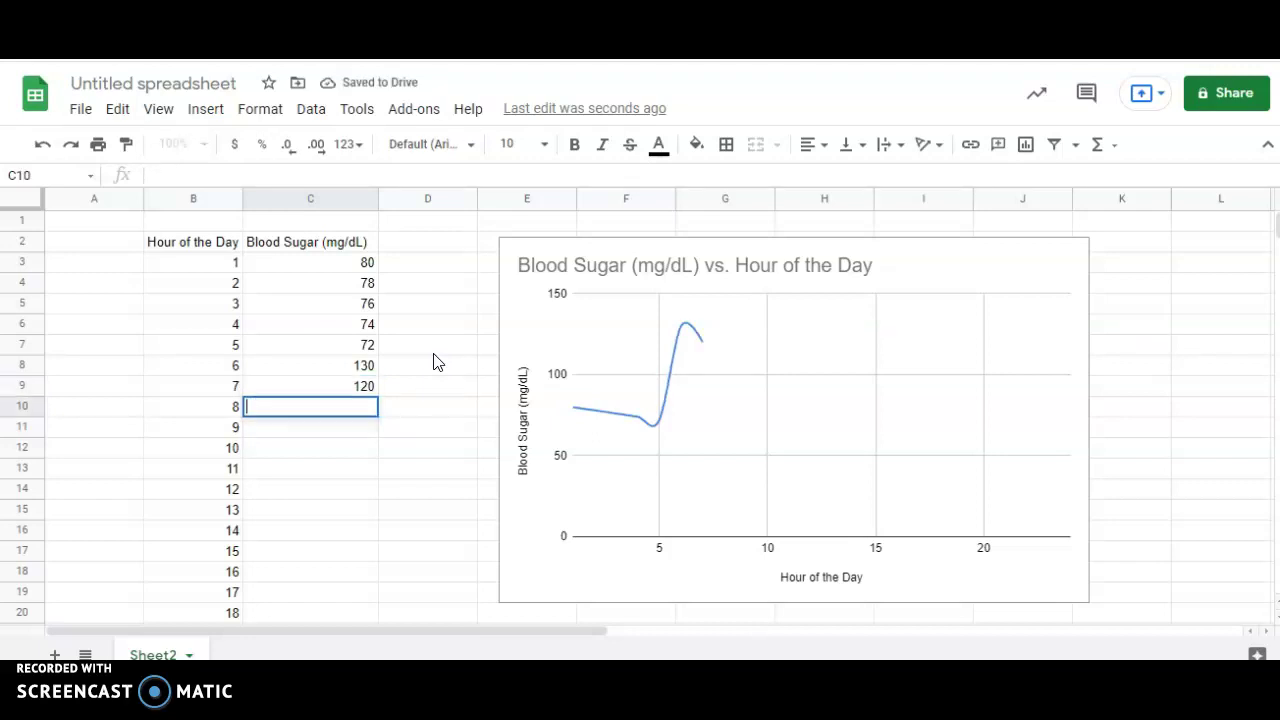
text(90)
key(Return)
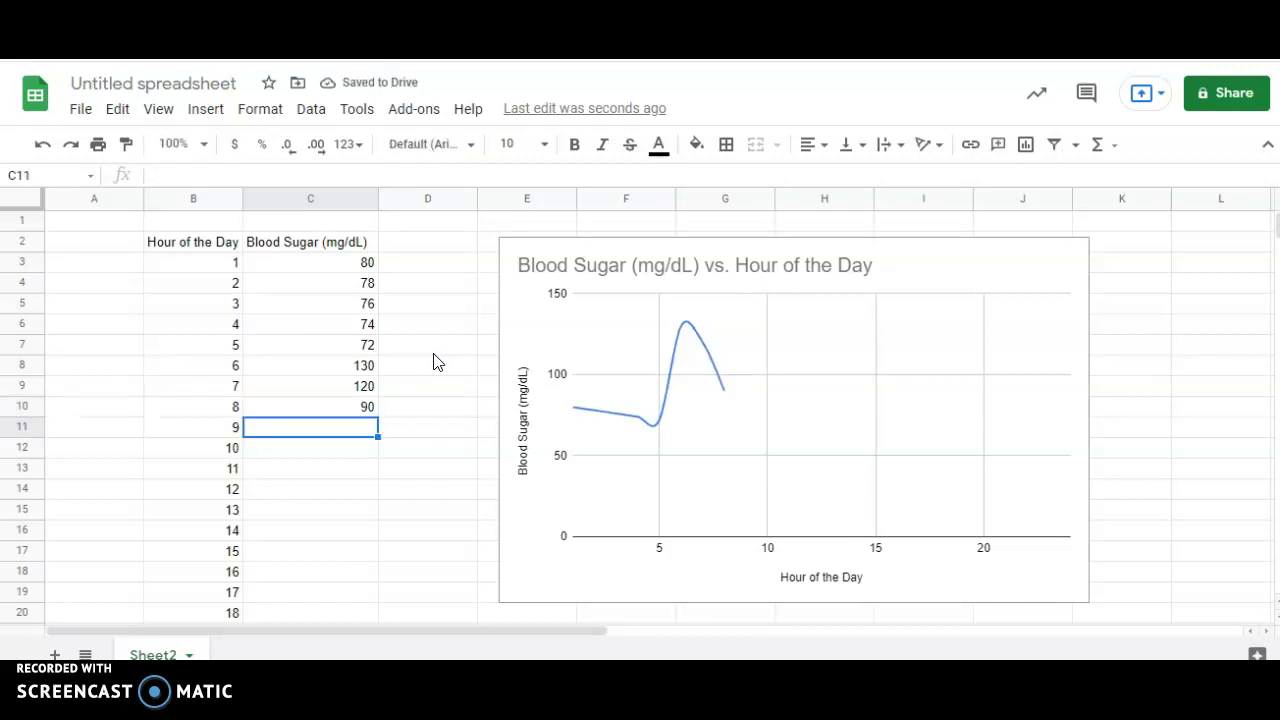
text(70)
key(Return)
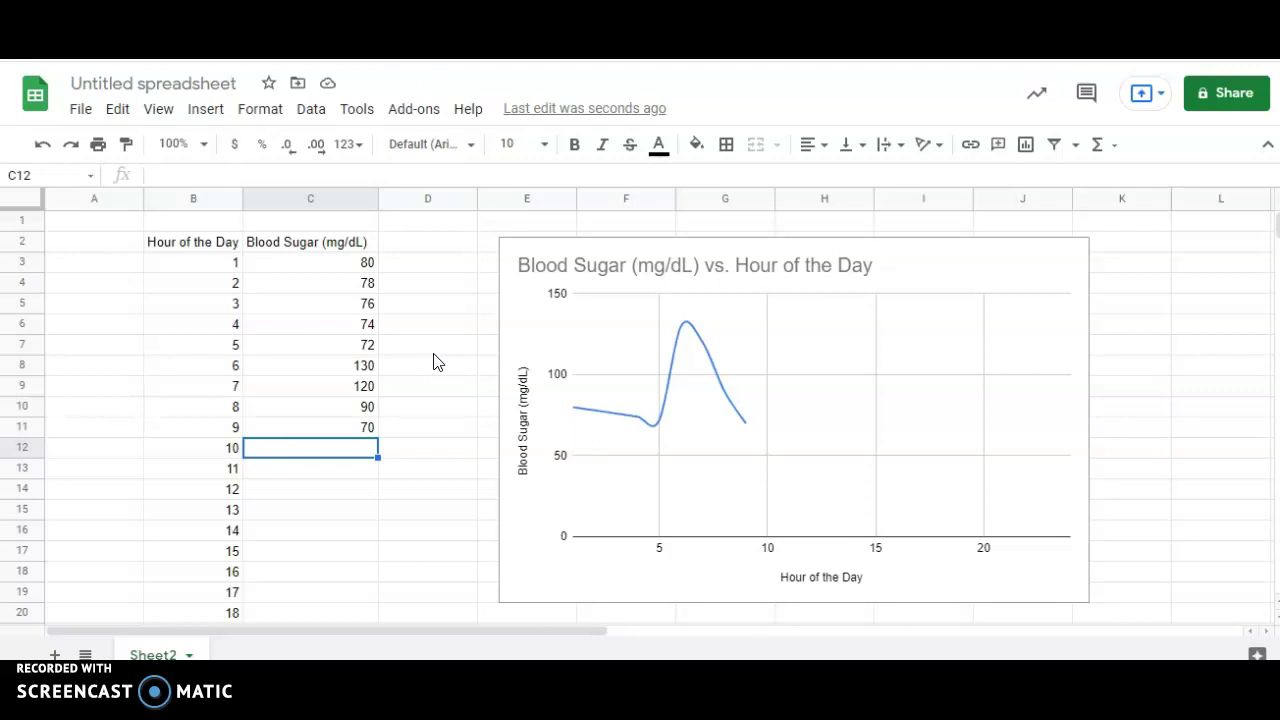
Enter readings 130, 90, 70, 60, 169, 150, 130, 90 and 90 for hours 10–18
text(130)
key(Return)
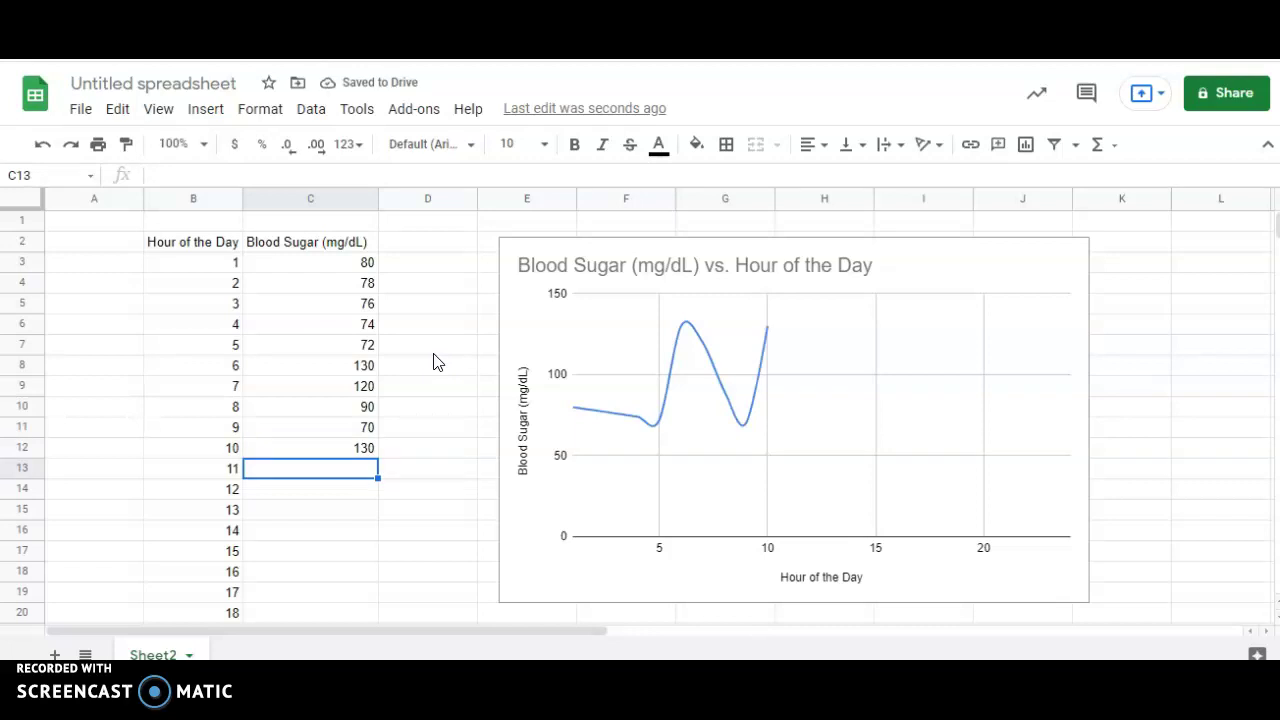
text(90)
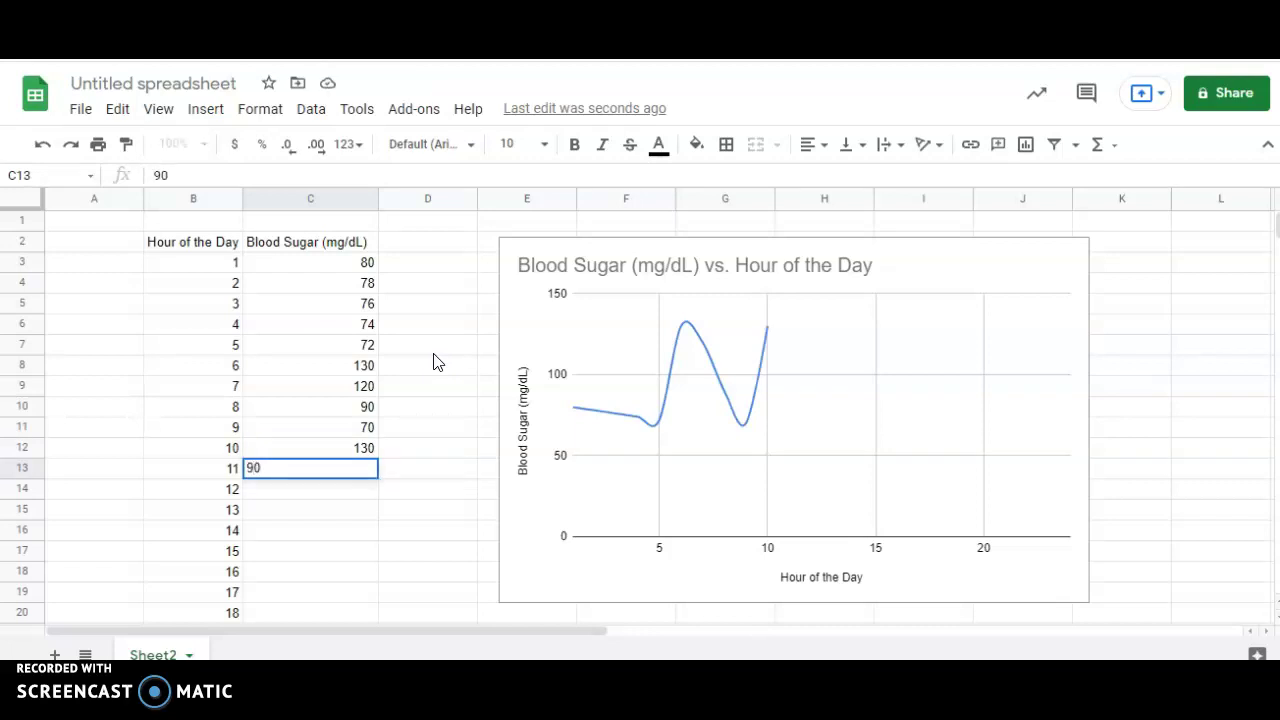
key(Return)
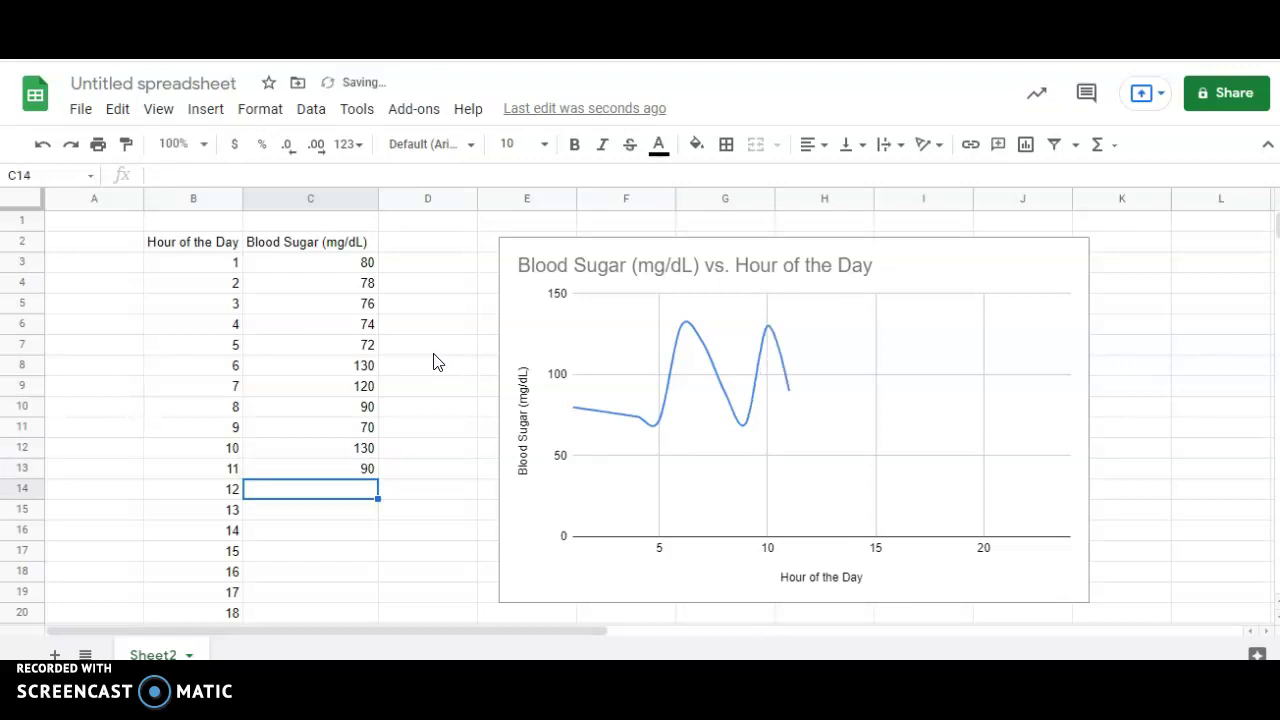
text(70)
key(Return)
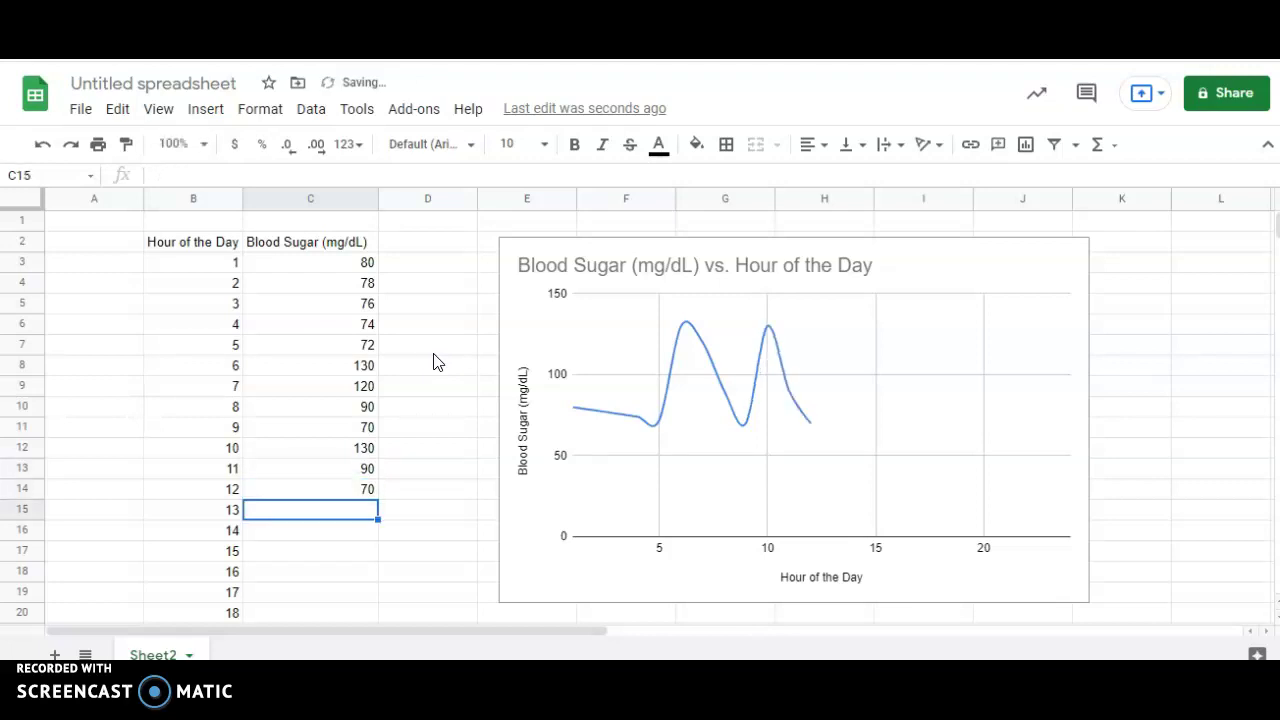
text(60)
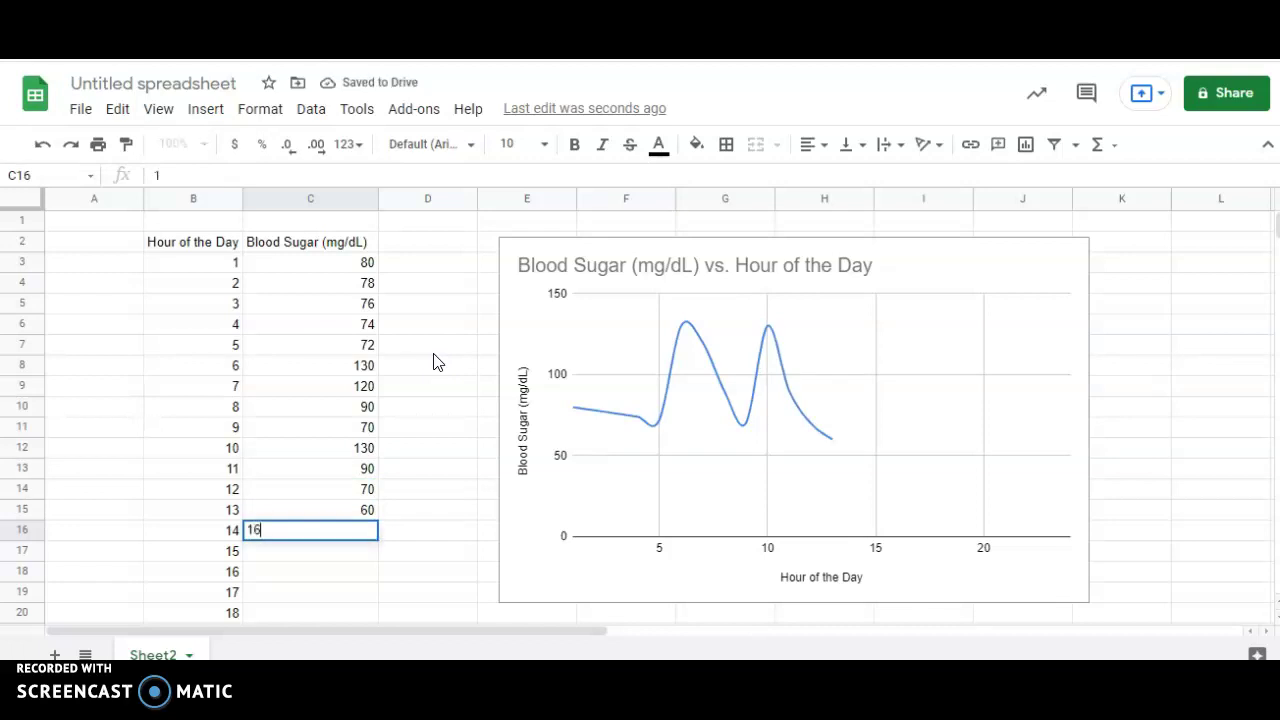
key(Return)
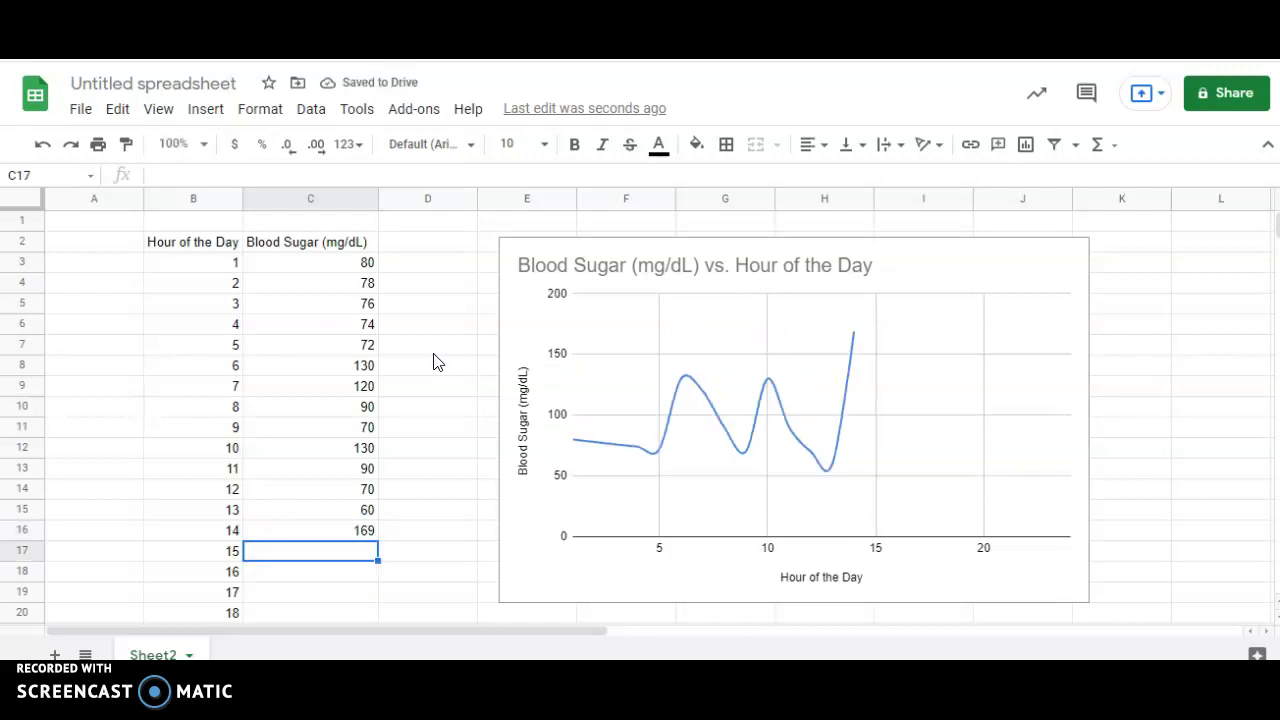
text(150)
key(Return)
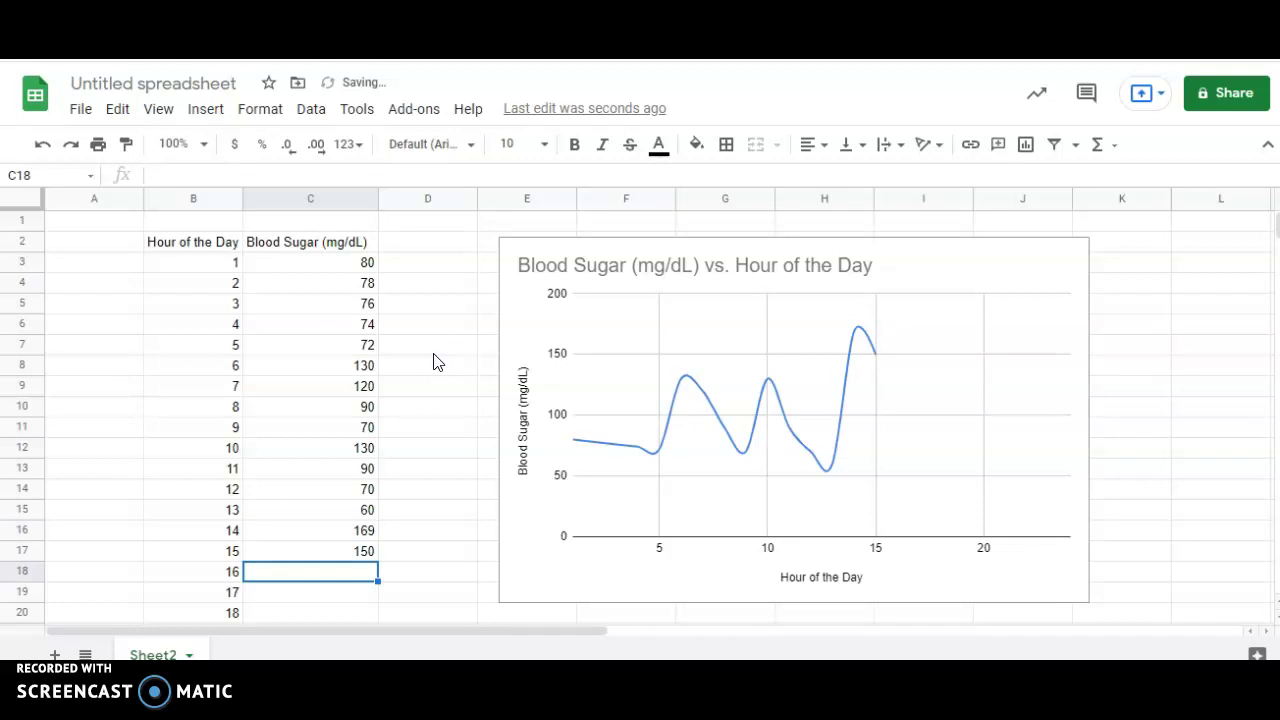
text(130)
key(Return)
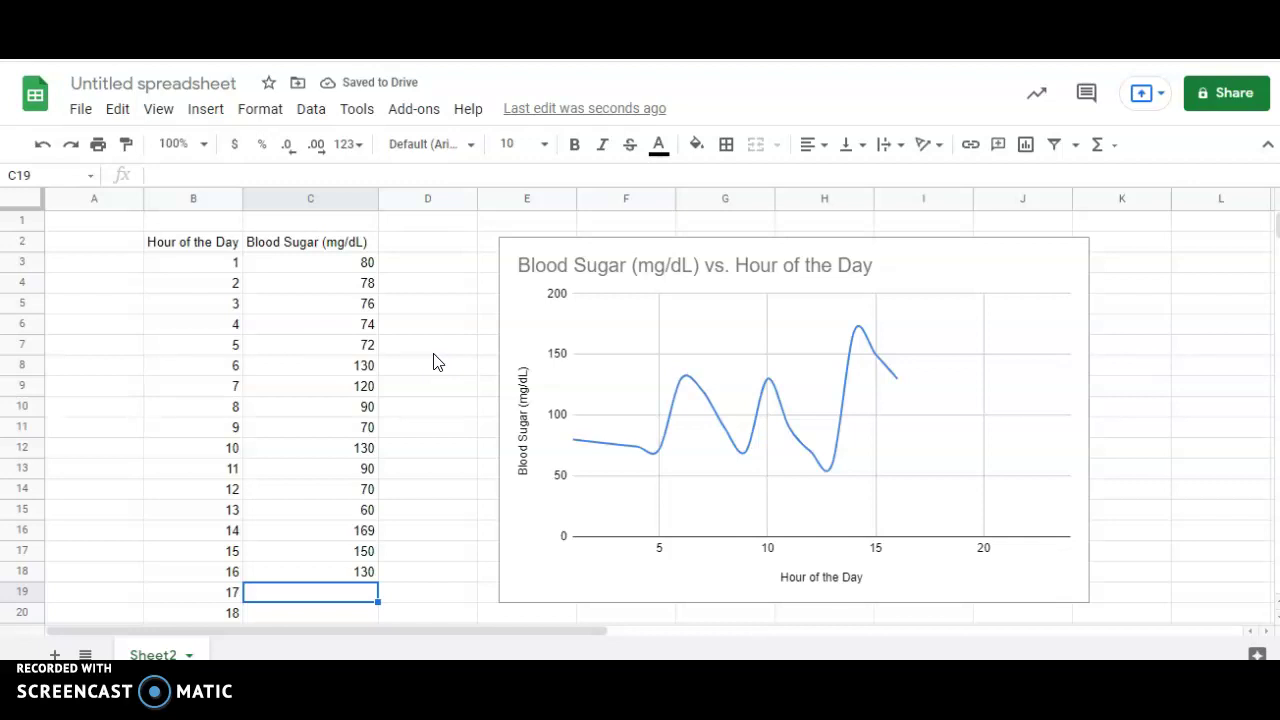
text(90)
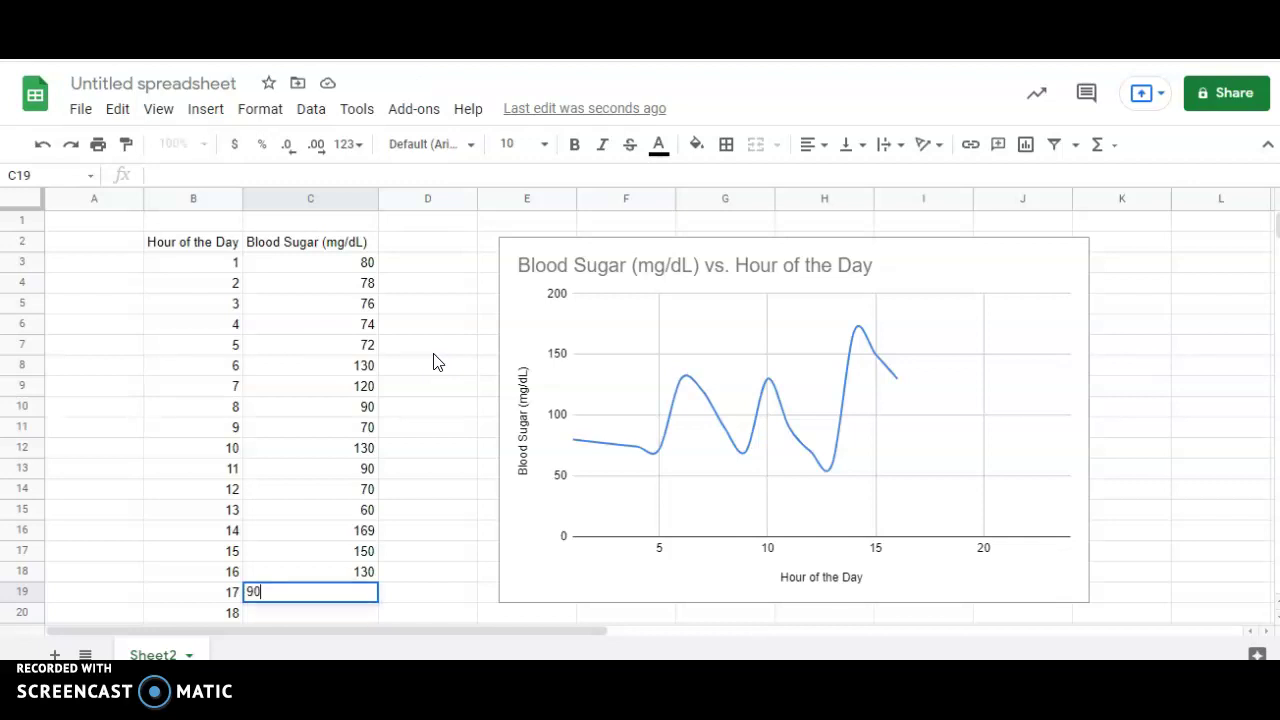
key(Return)
text(90)
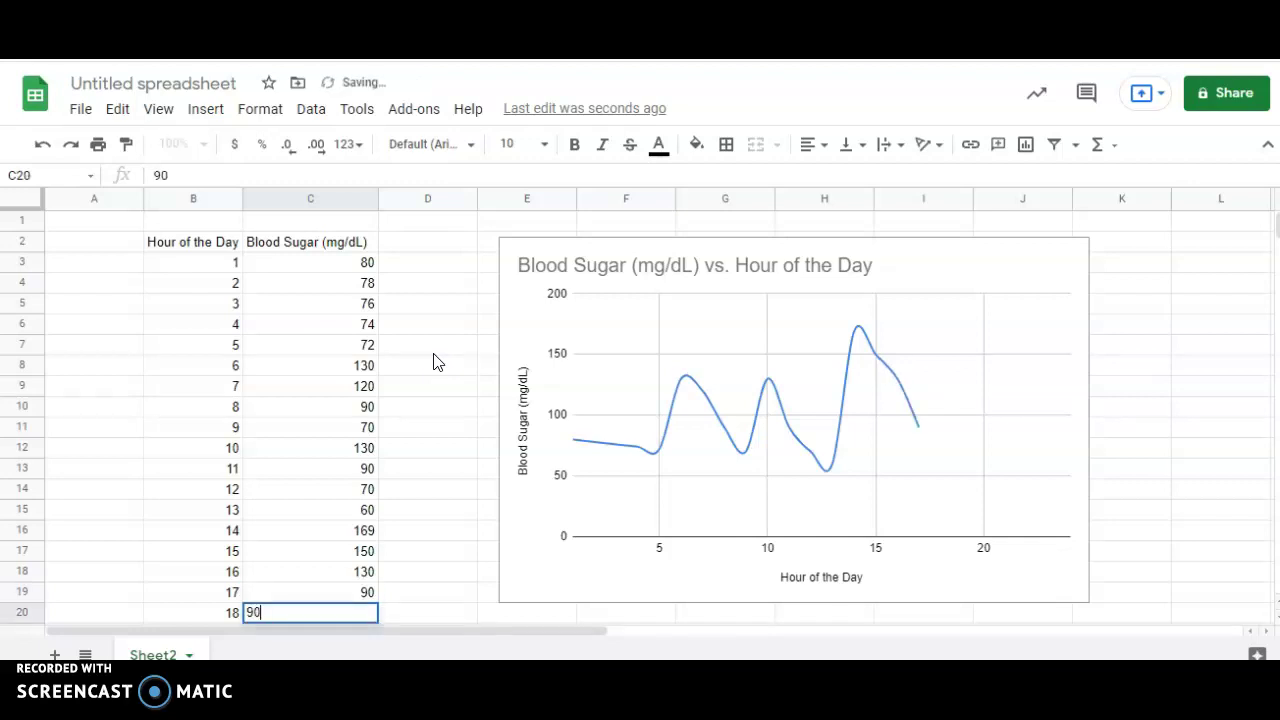
key(Return)
key(Return)
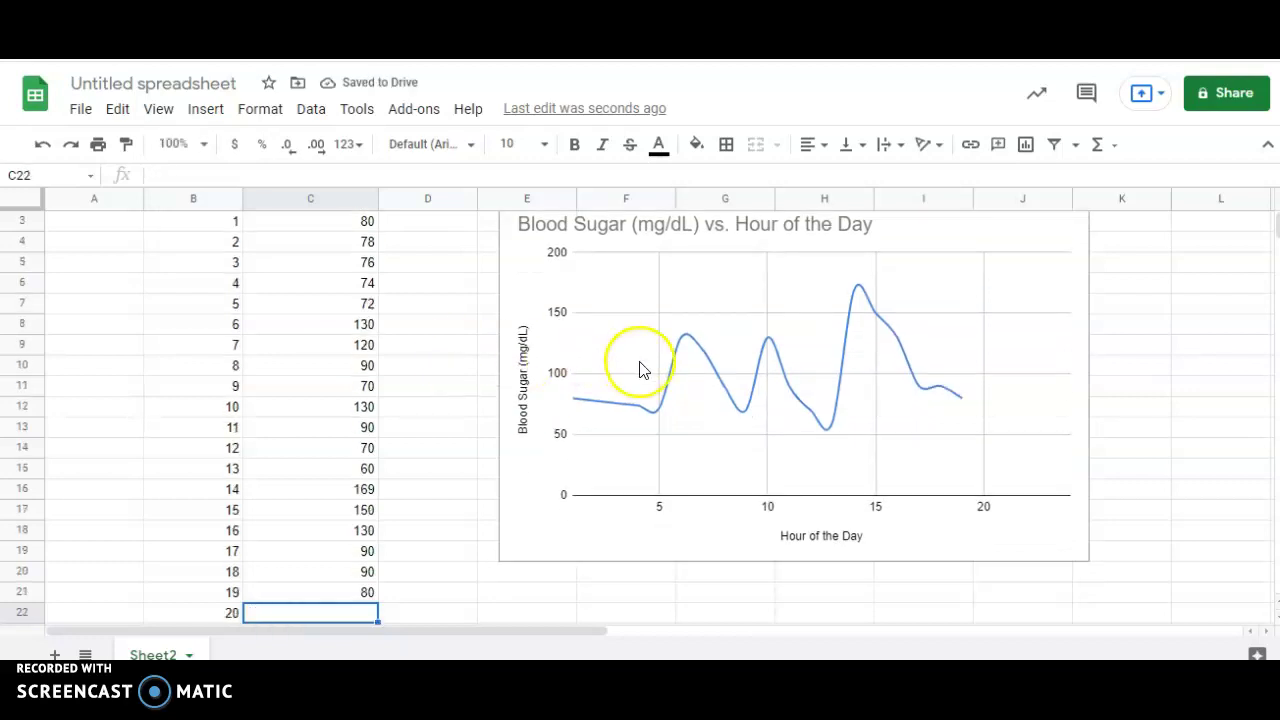
Scroll back to the top of the sheet and return to the Diabetes Project document
scroll(371, 449, down, 1)
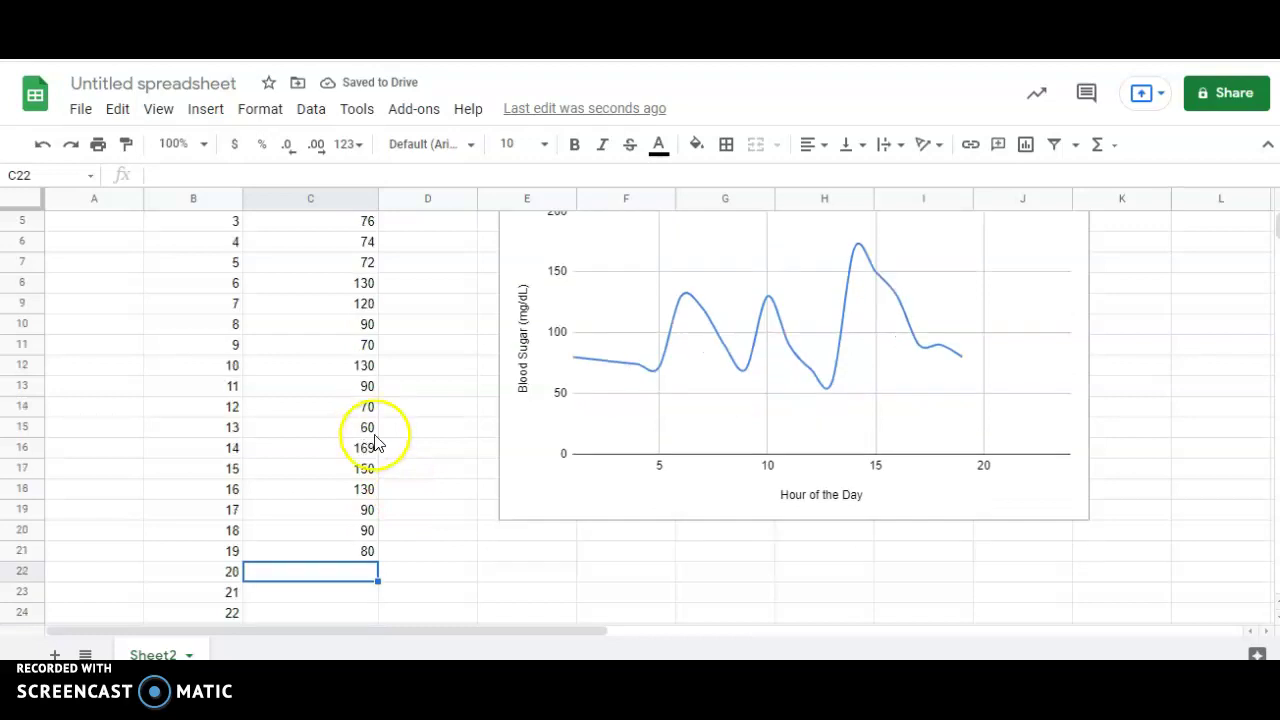
scroll(371, 449, up, 2)
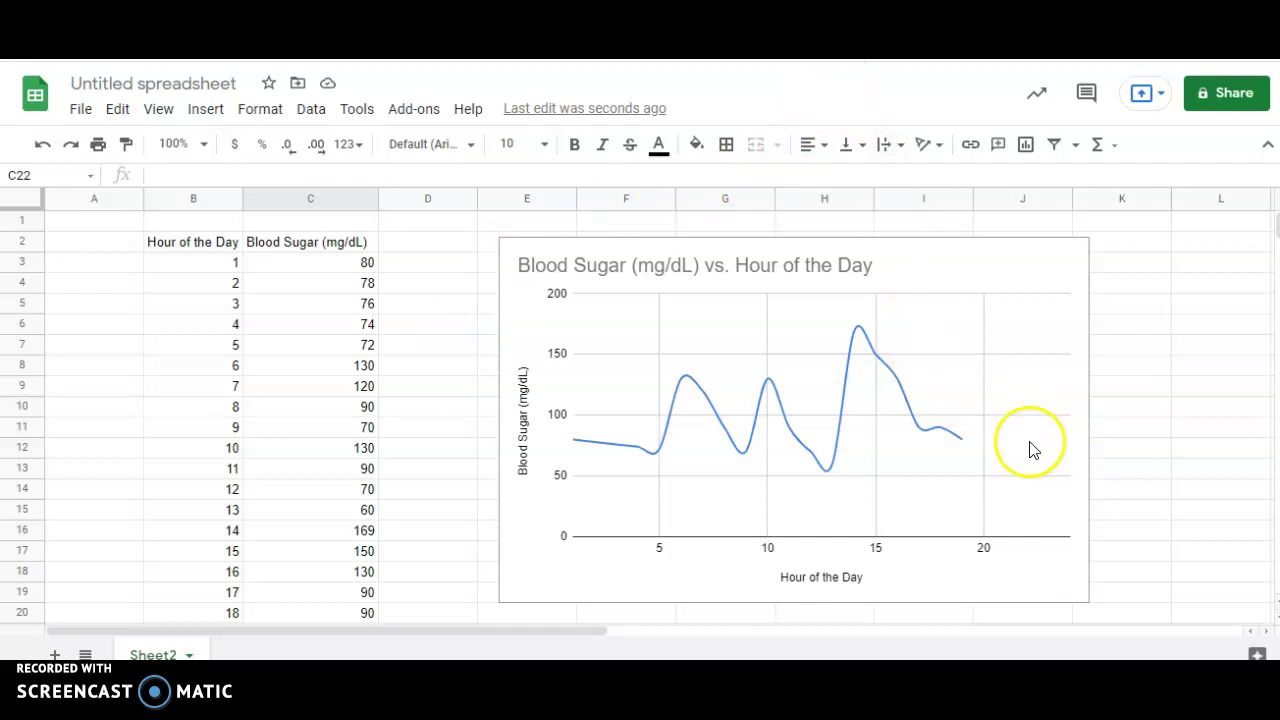
click(912, 40)
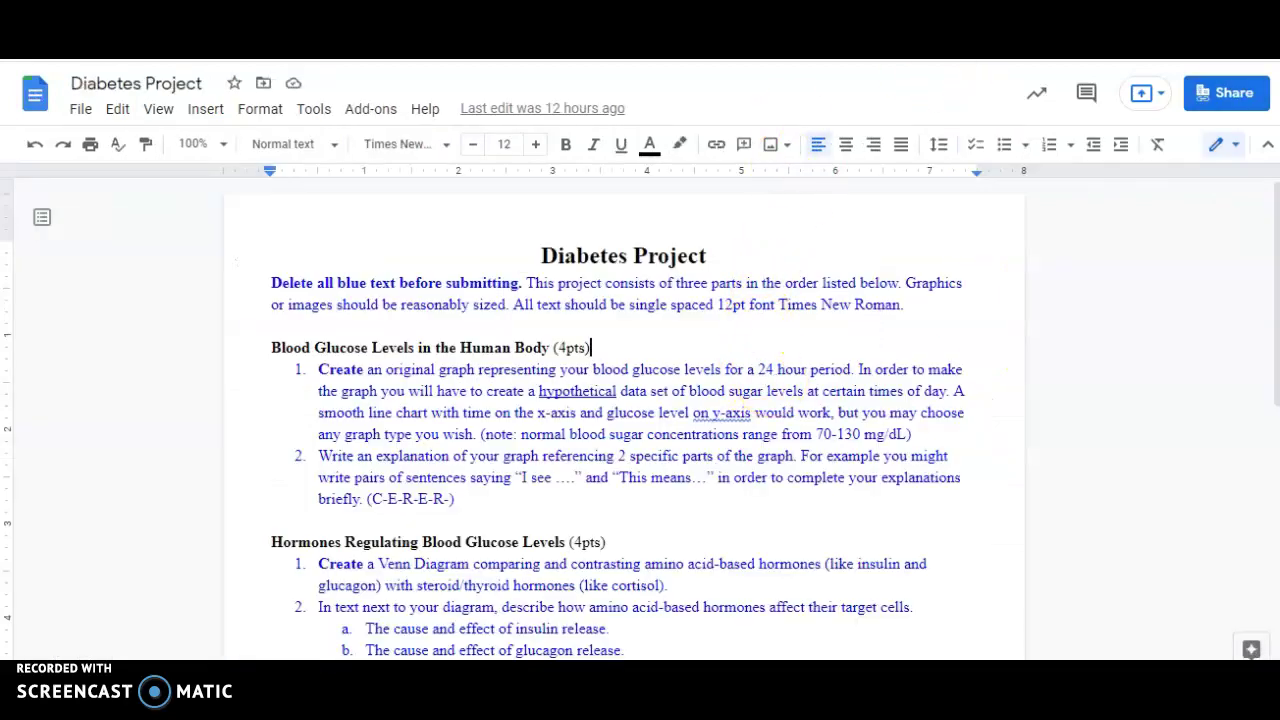
Select the blood sugar chart, view its right-click menu without changes, then return to the document
key(ctrl+Tab)
click(980, 251)
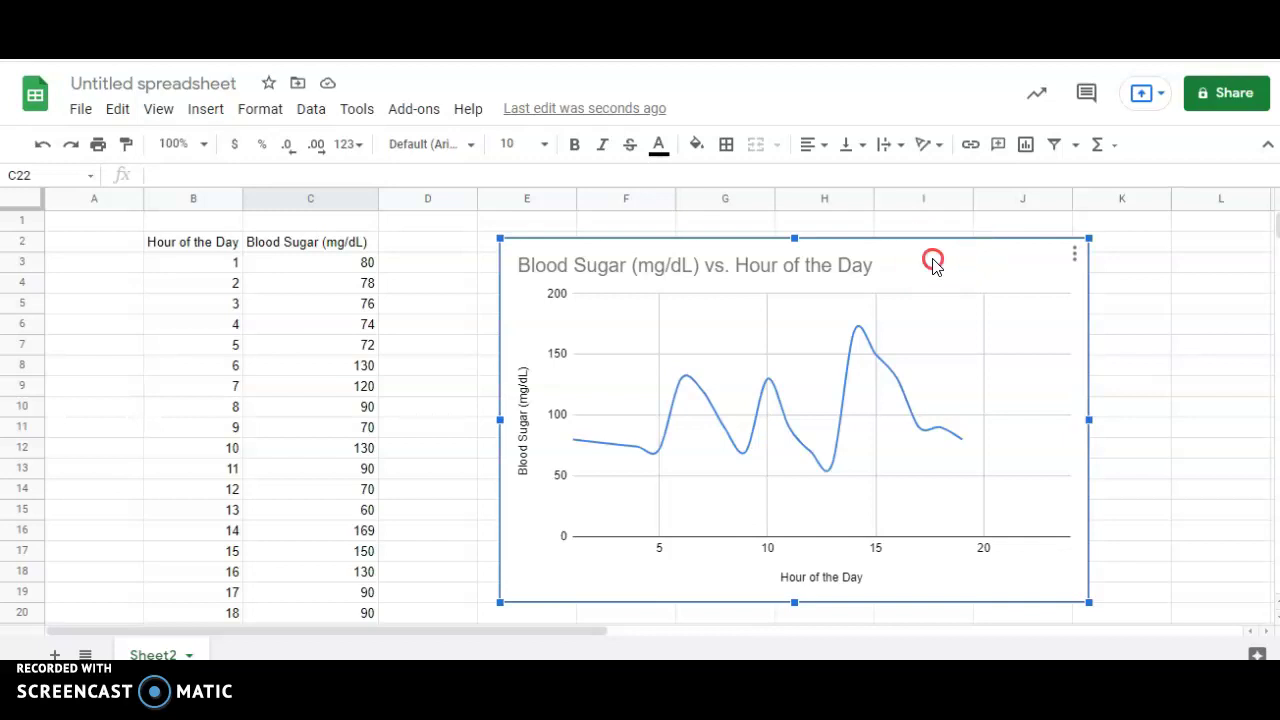
right_click(933, 262)
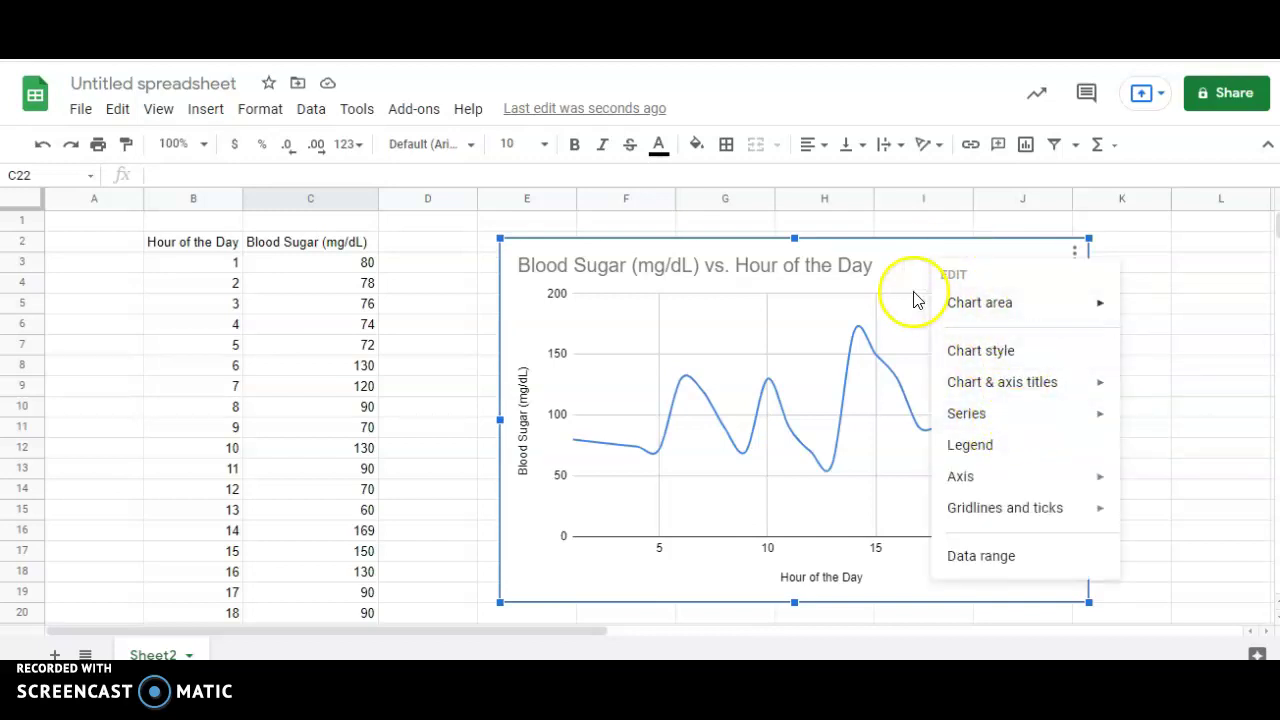
click(894, 266)
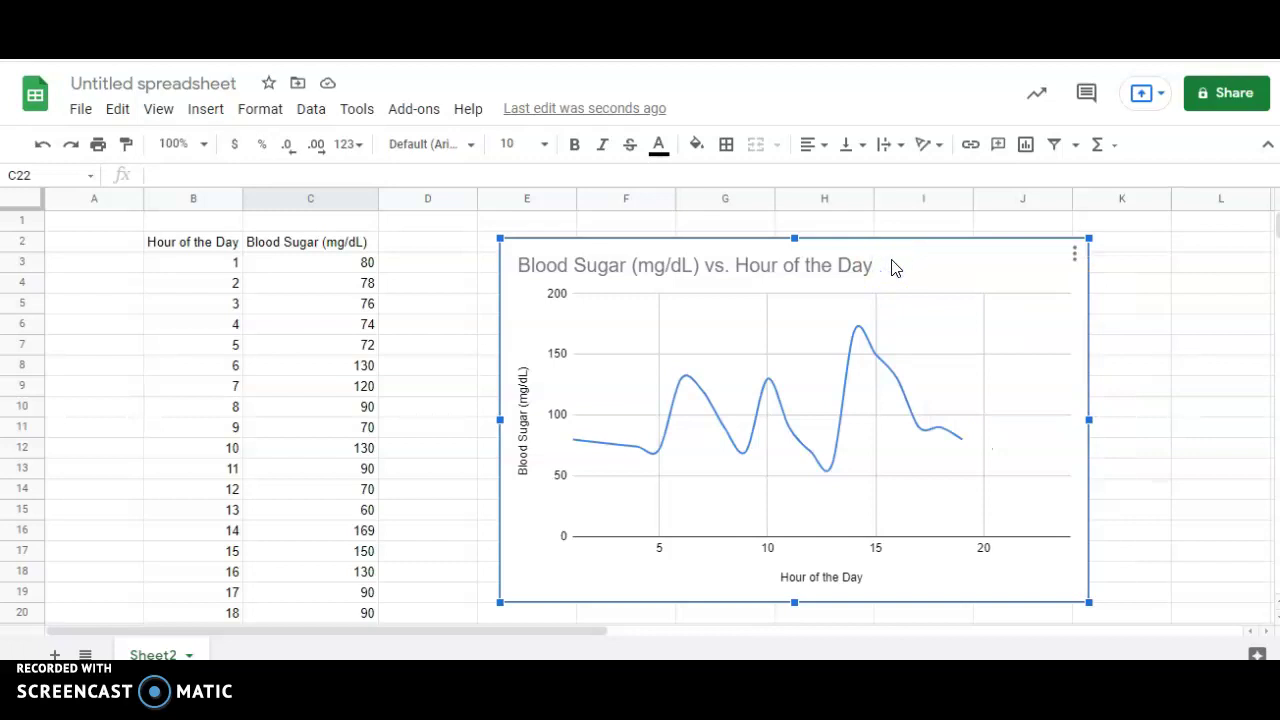
click(390, 220)
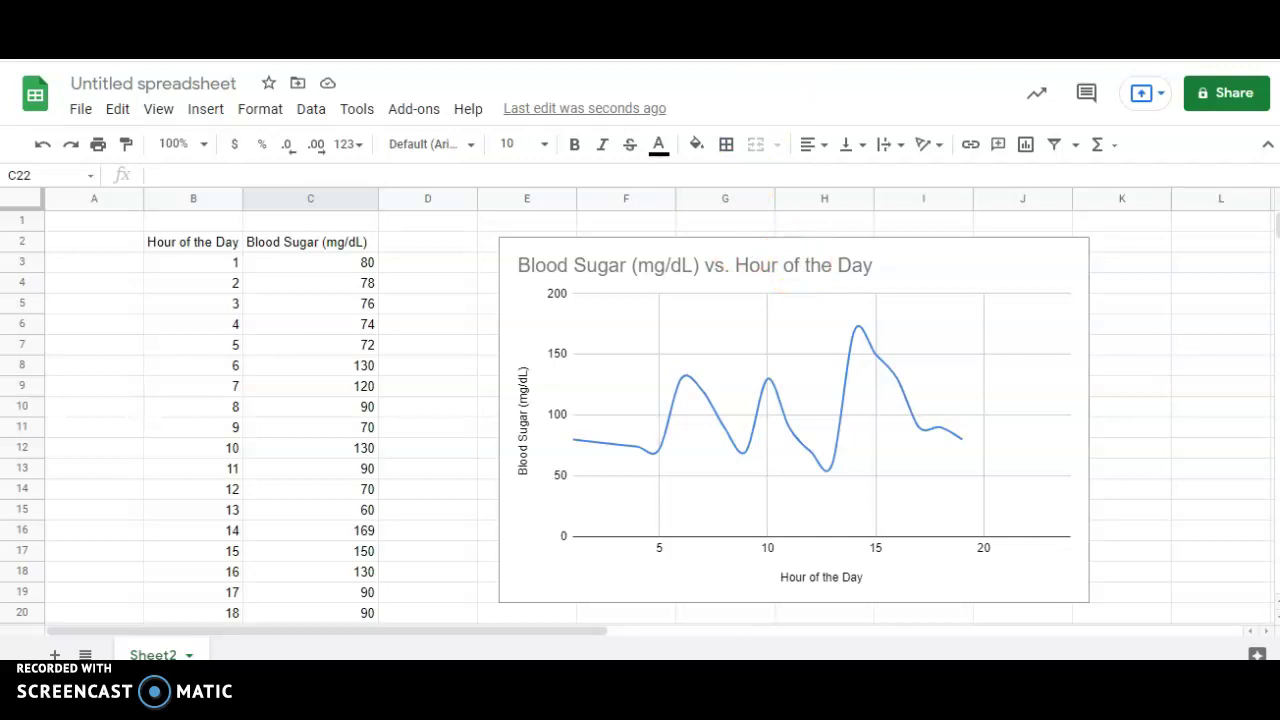
key(ctrl+Tab)
key(ctrl+Tab)
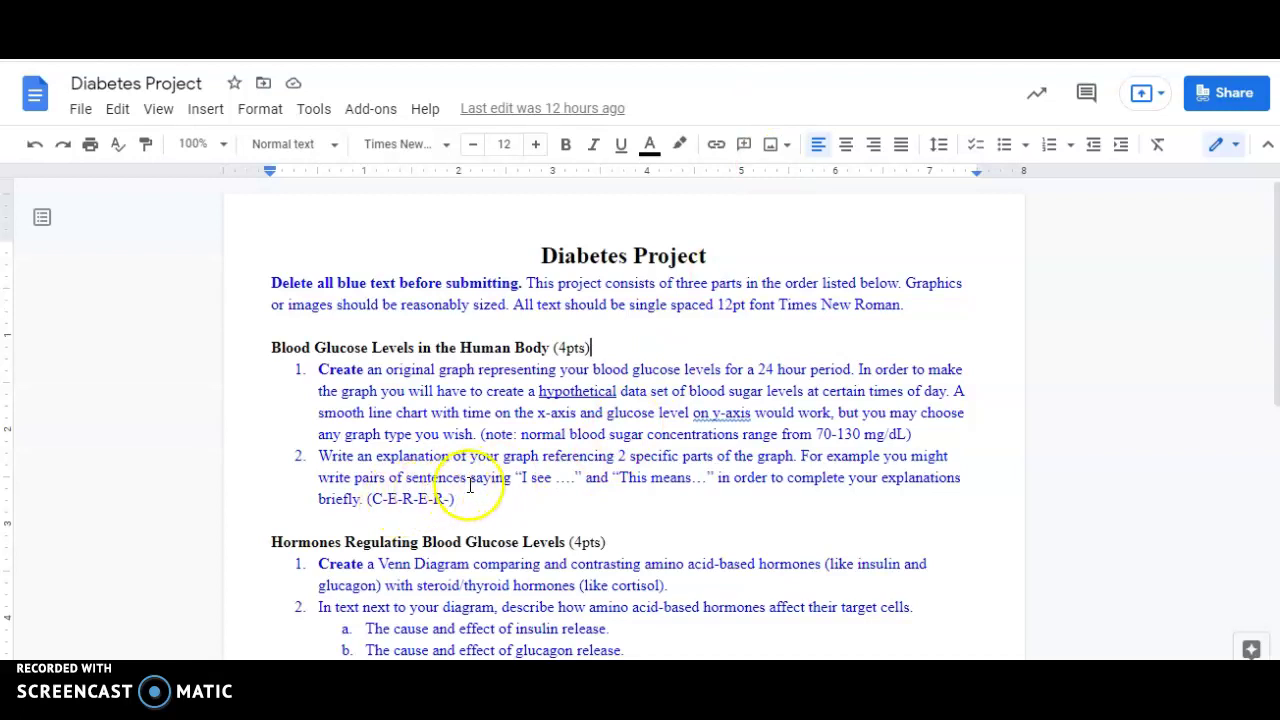
Glance back at the chart spreadsheet, then return to the Diabetes Project document
key(ctrl+Tab)
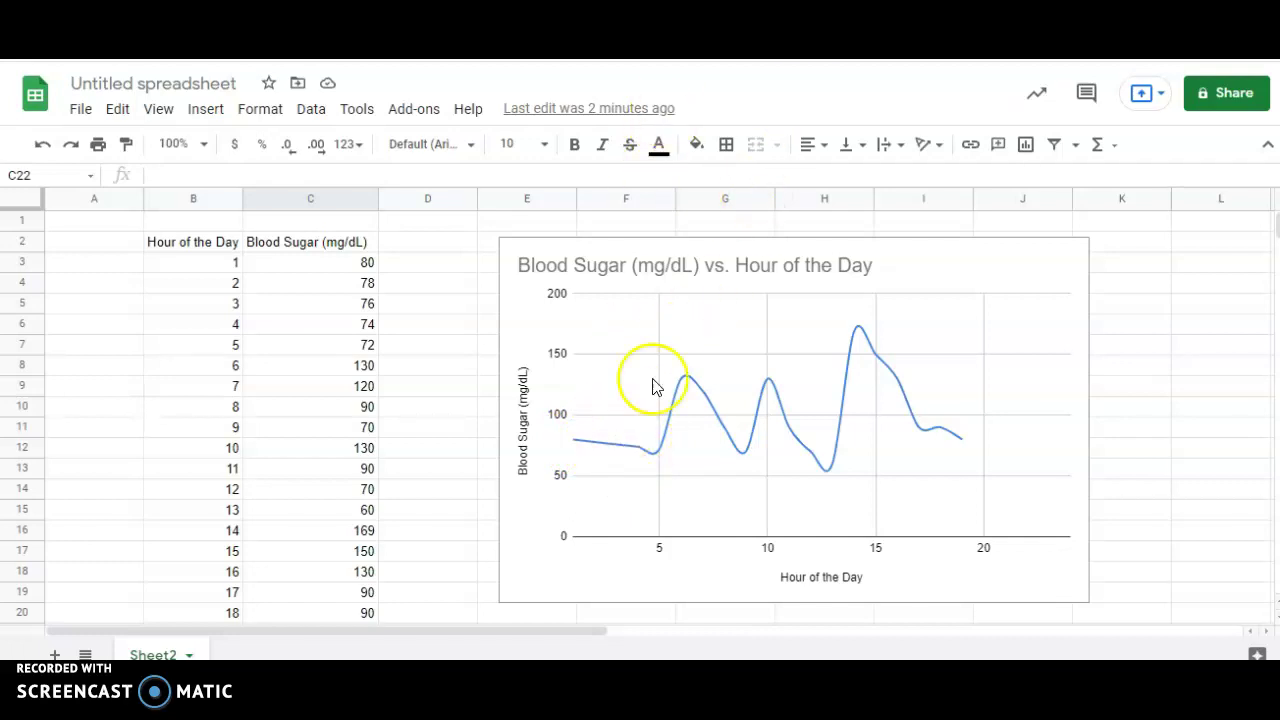
key(ctrl+Tab)
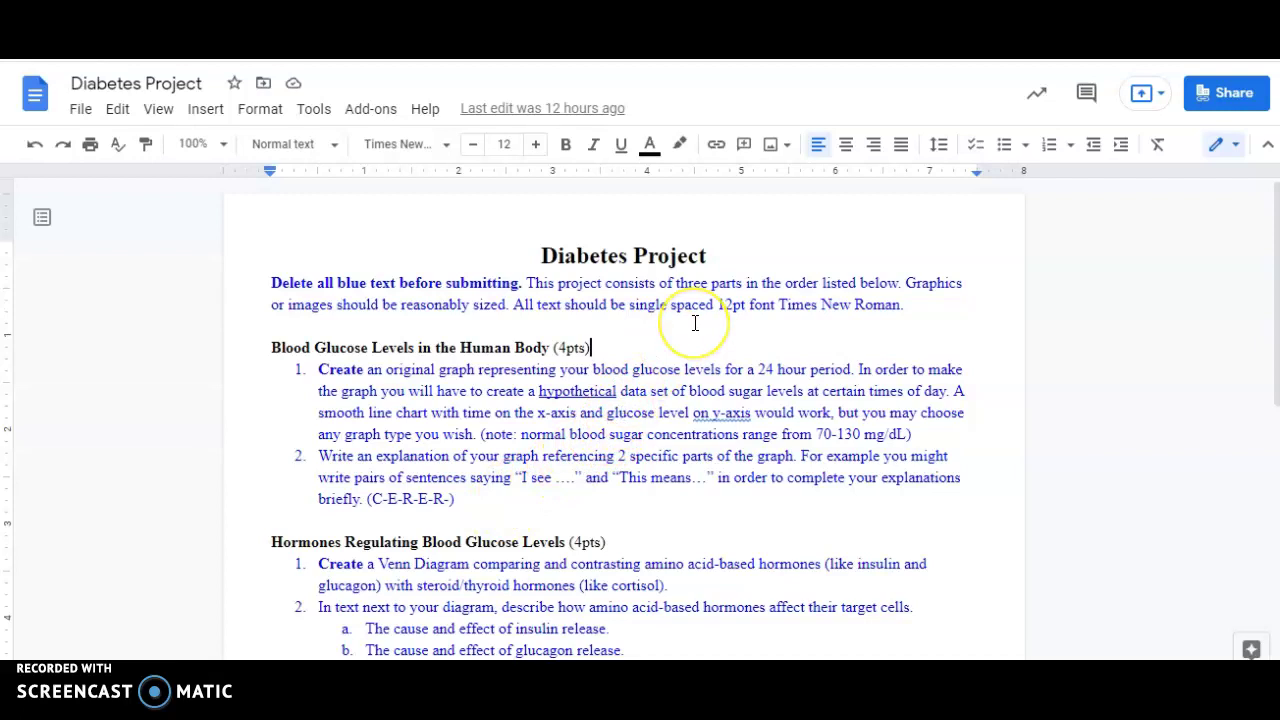
Read the Venn Diagram task and add a blank line after '(like cortisol).'
scroll(695, 323, down, 4)
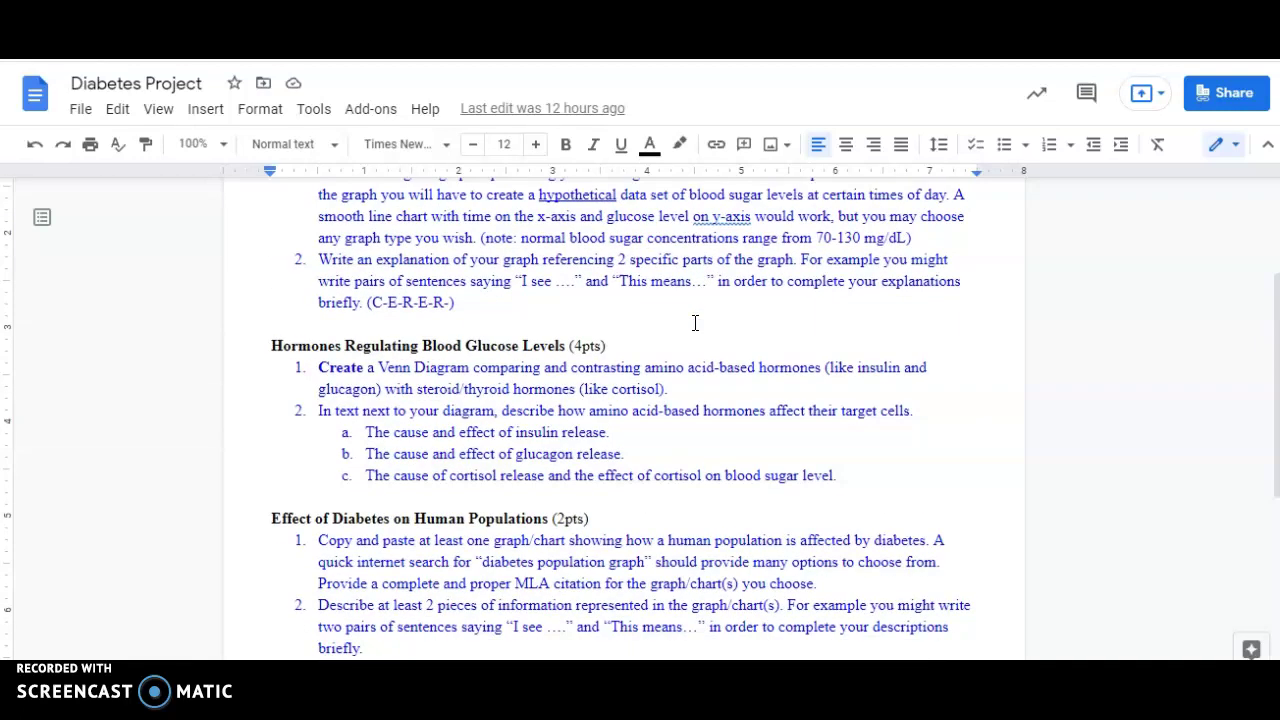
scroll(695, 323, down, 2)
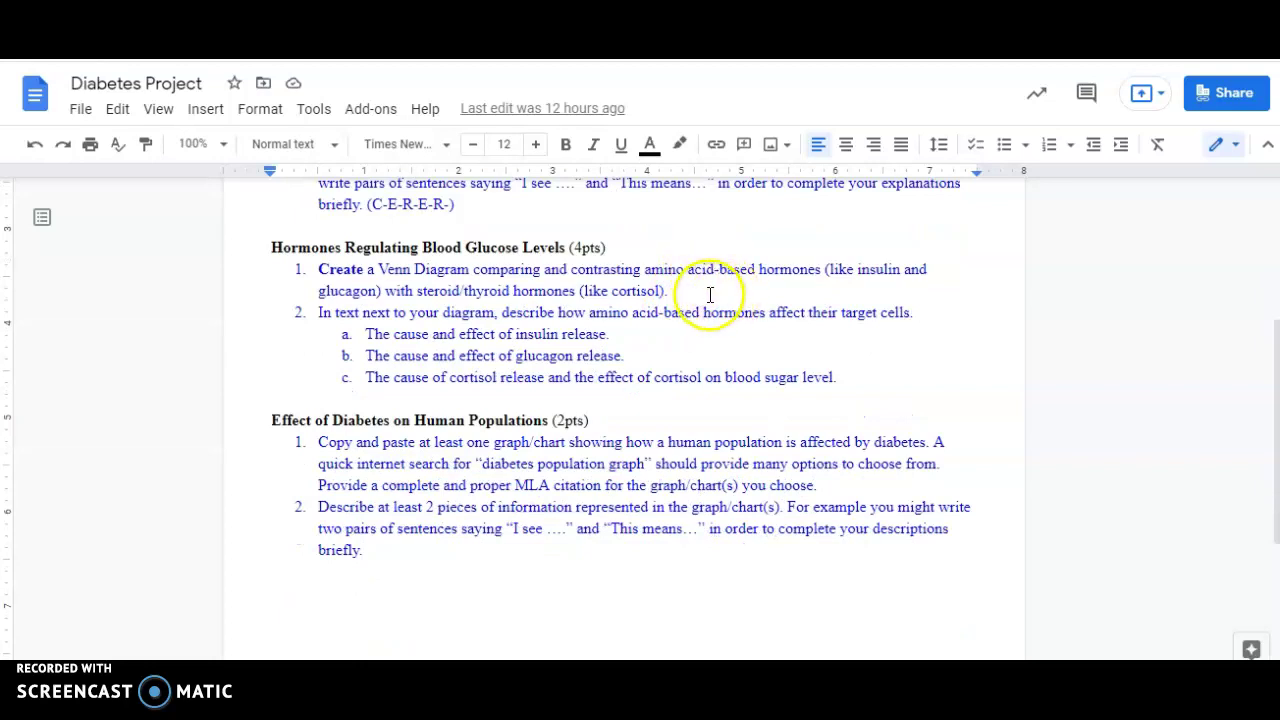
drag(645, 270, 755, 270)
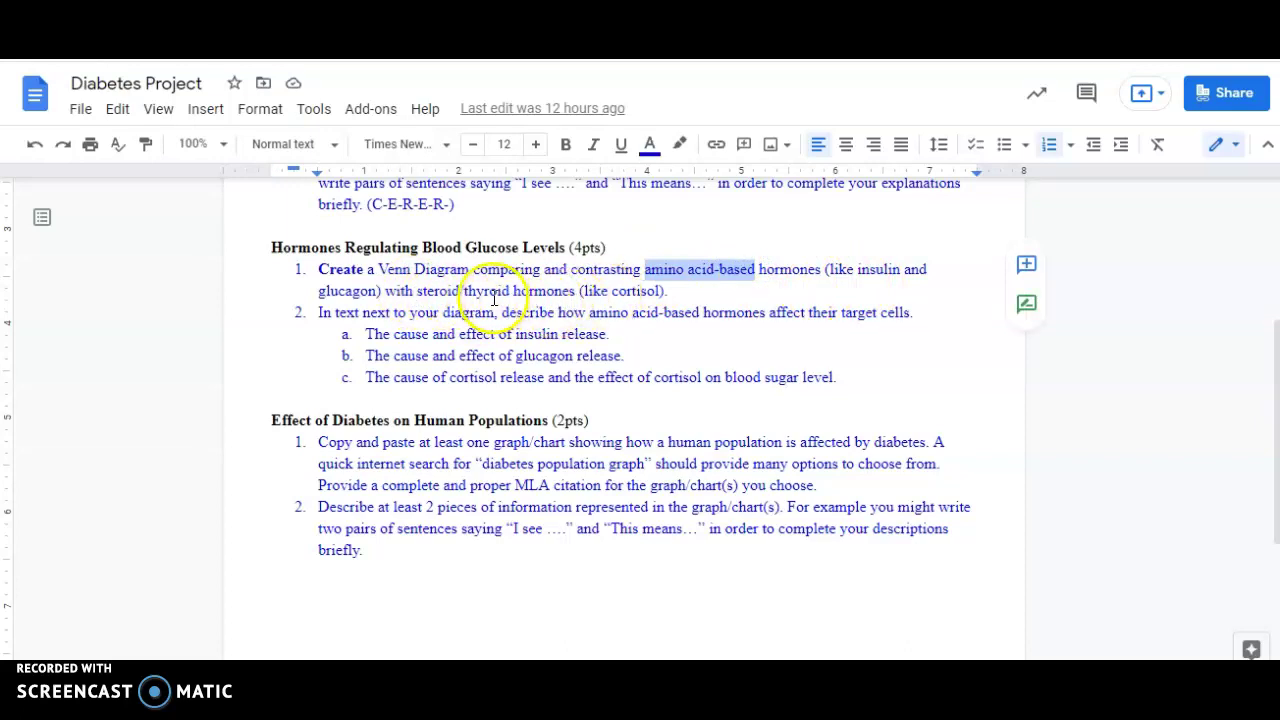
drag(585, 291, 655, 291)
click(676, 291)
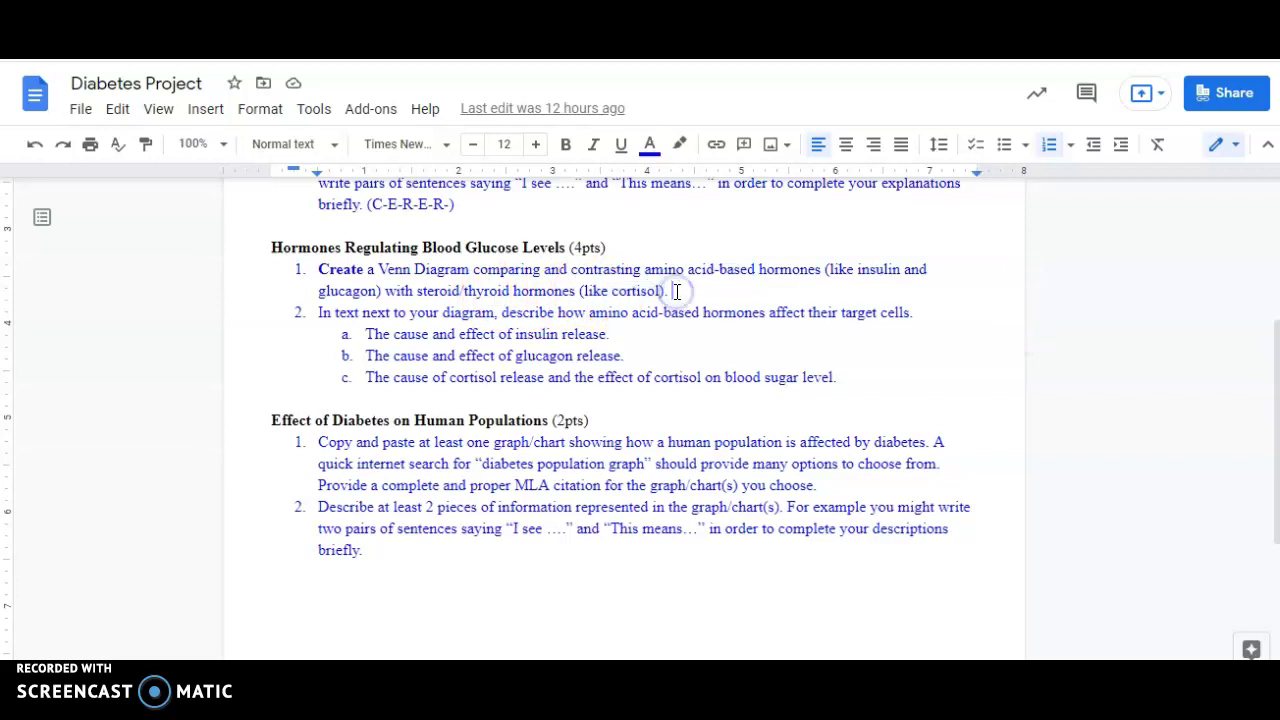
key(Return)
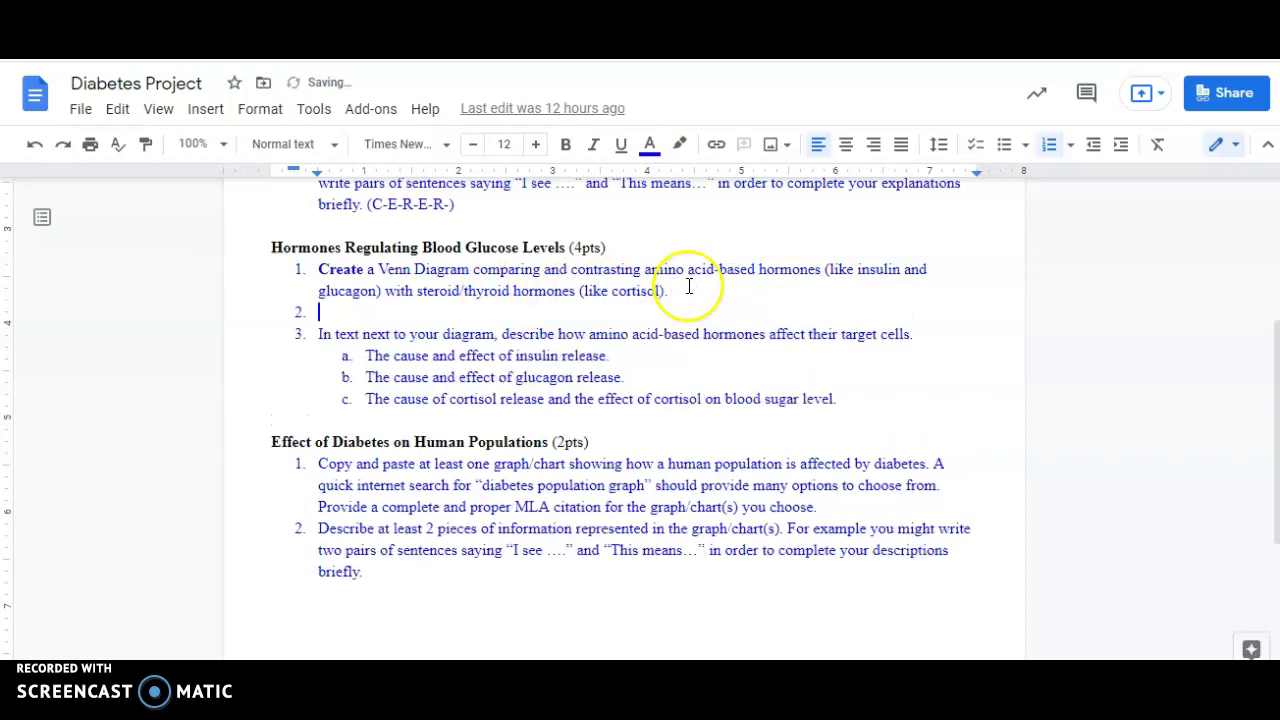
Create a new drawing and draw a left oval with transparent fill
click(205, 109)
mouse_move(266, 205)
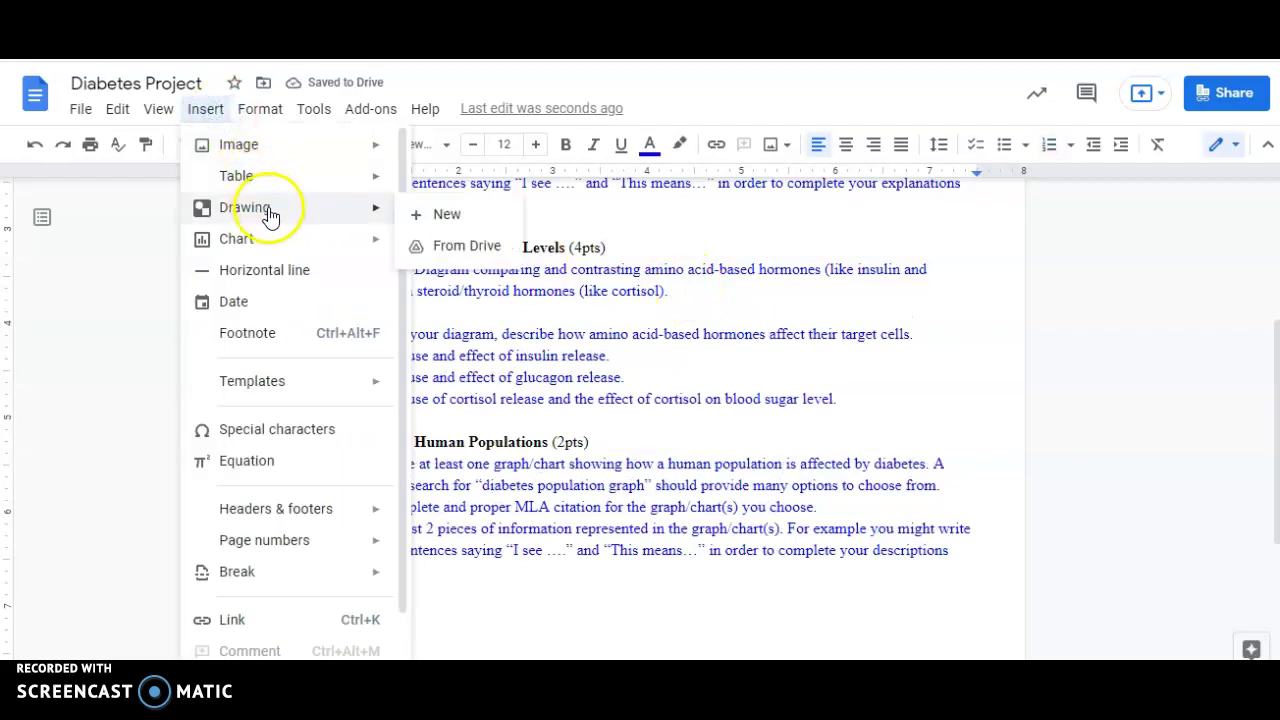
click(432, 218)
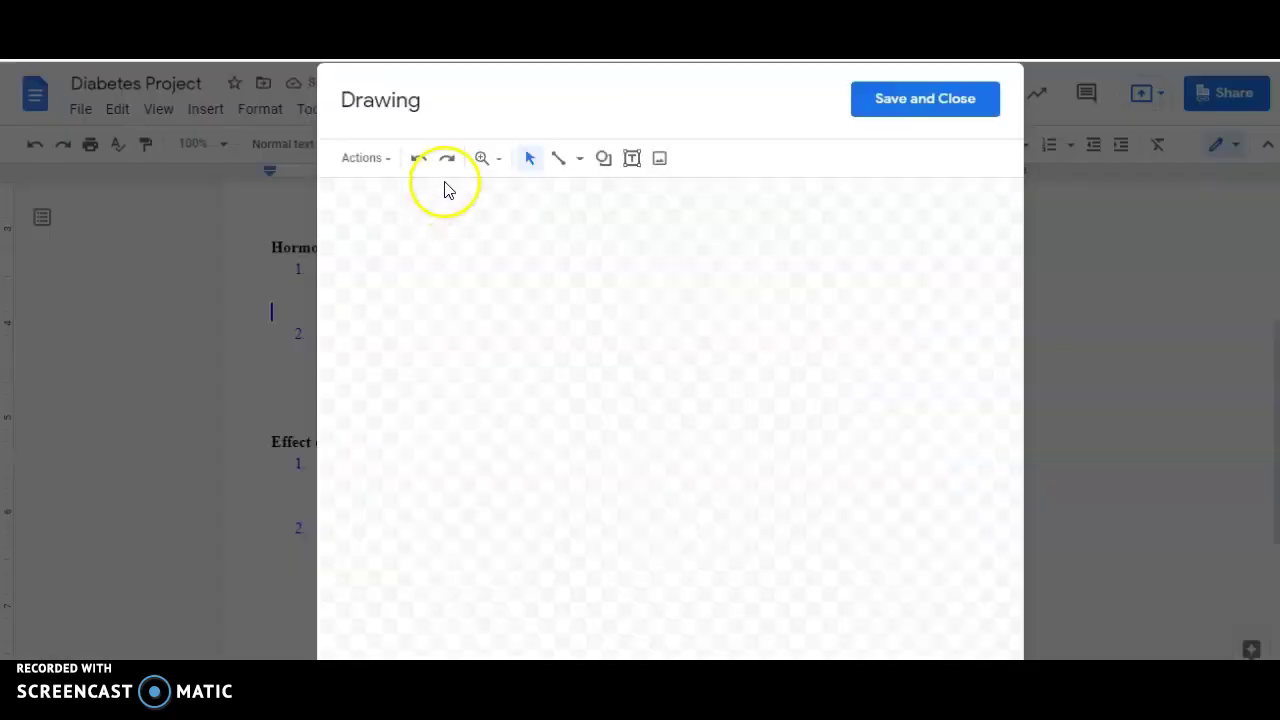
click(605, 160)
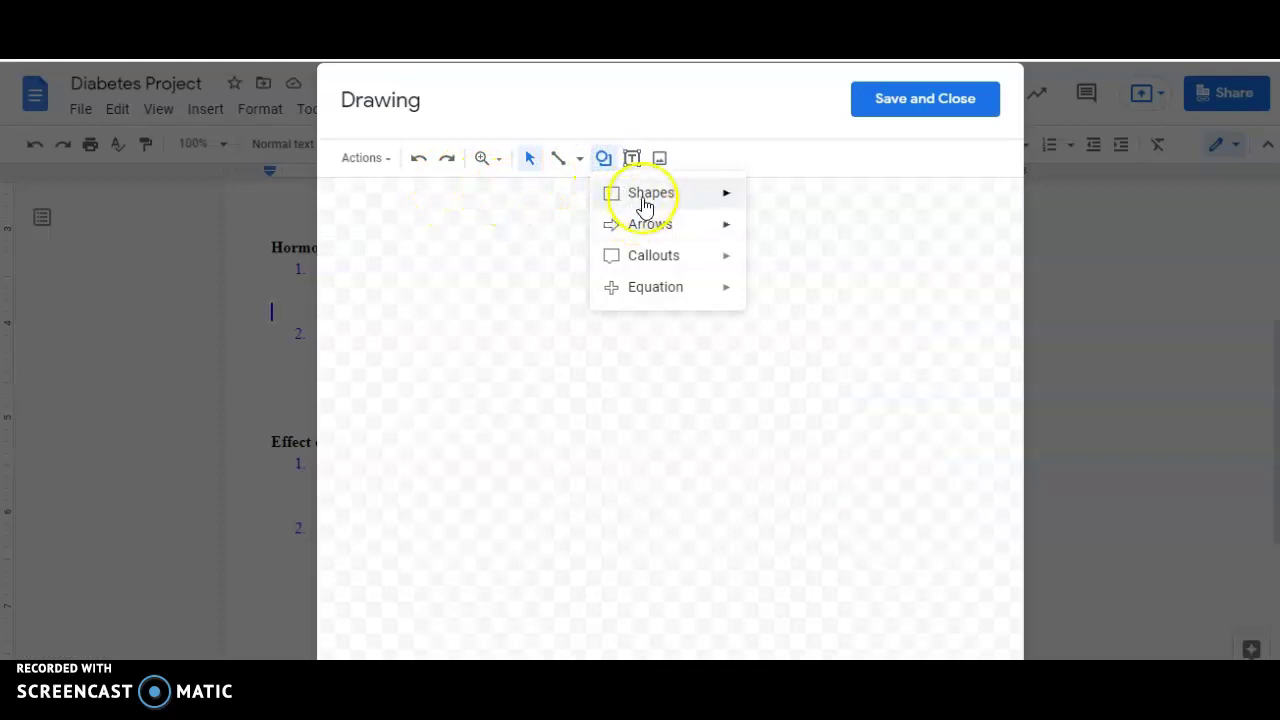
mouse_move(652, 200)
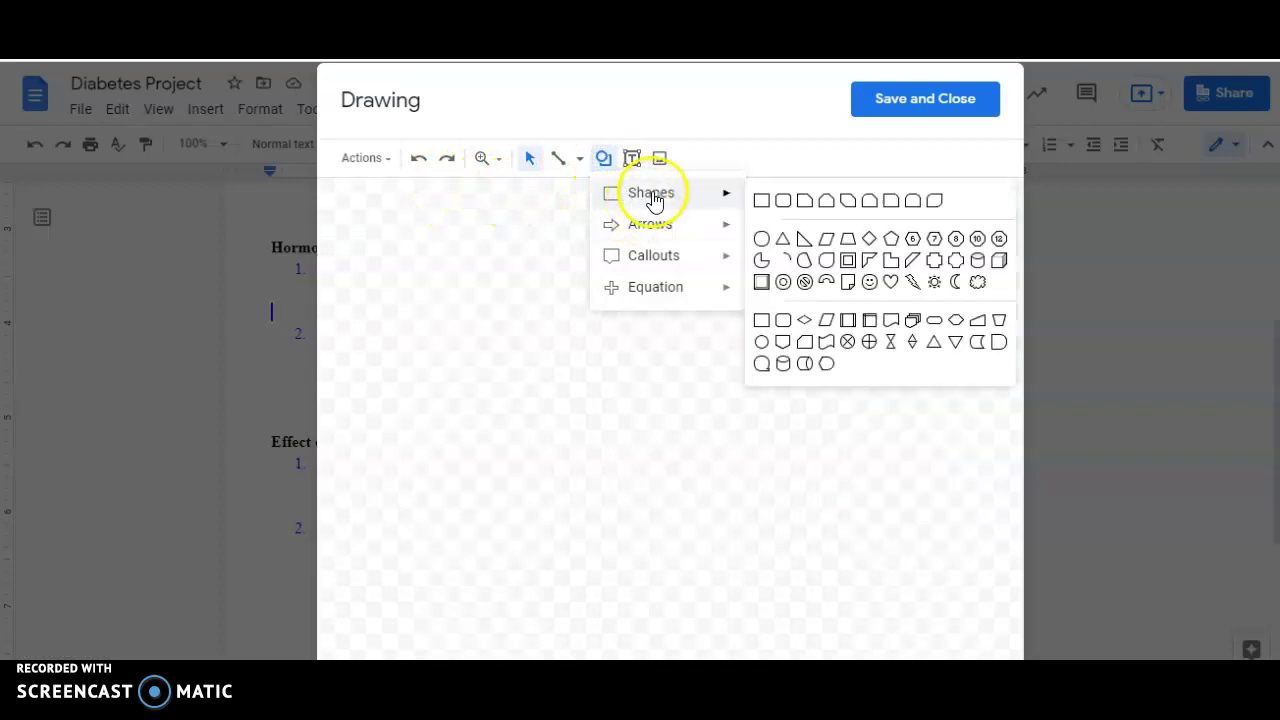
click(762, 240)
drag(364, 250, 701, 441)
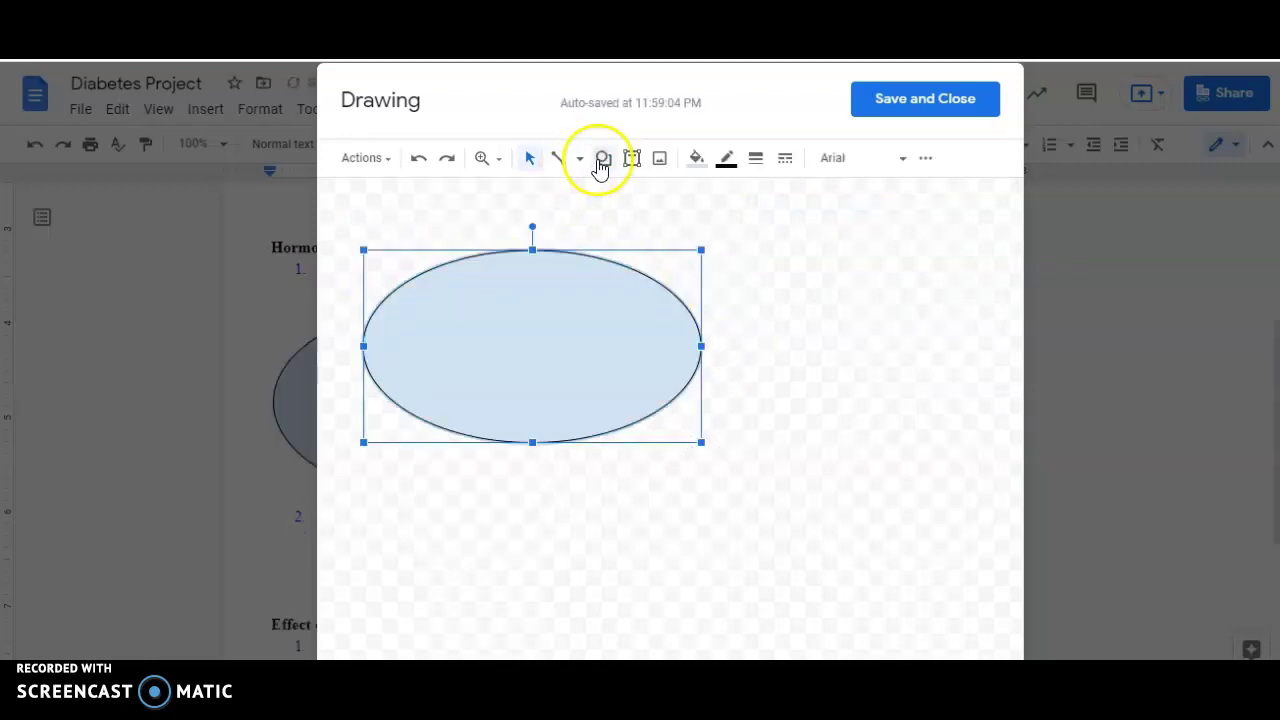
click(698, 160)
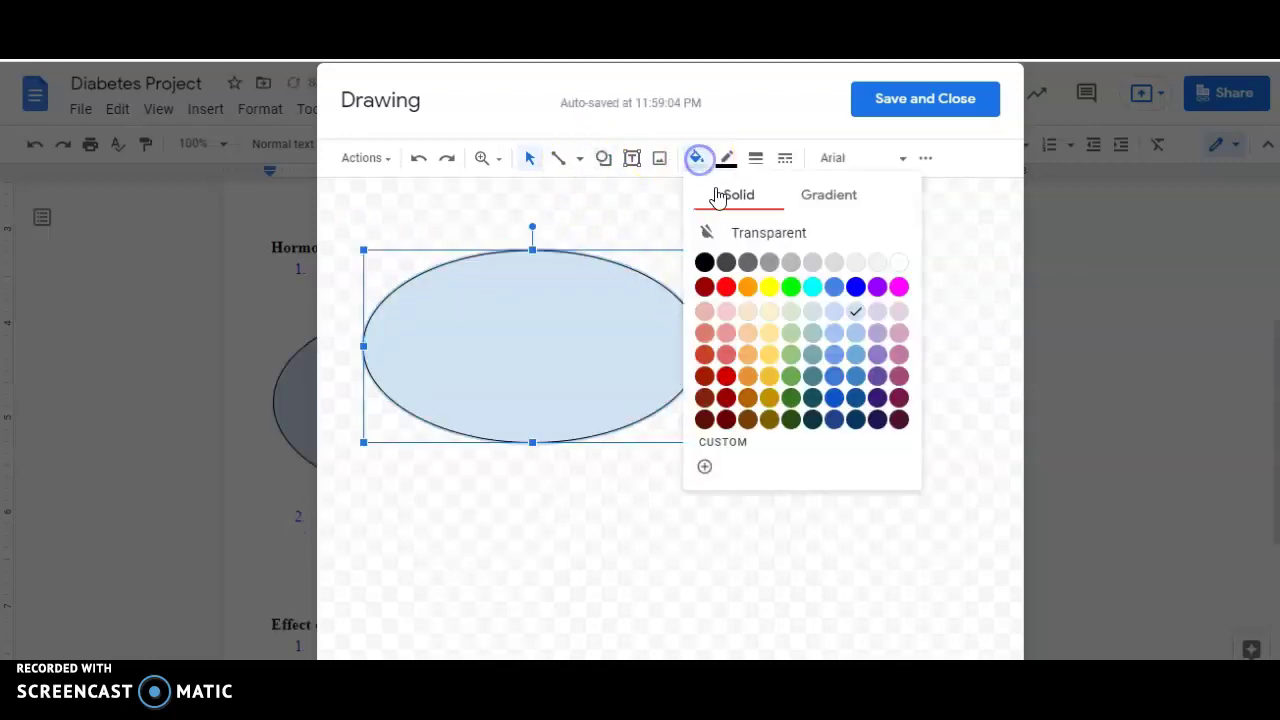
click(900, 262)
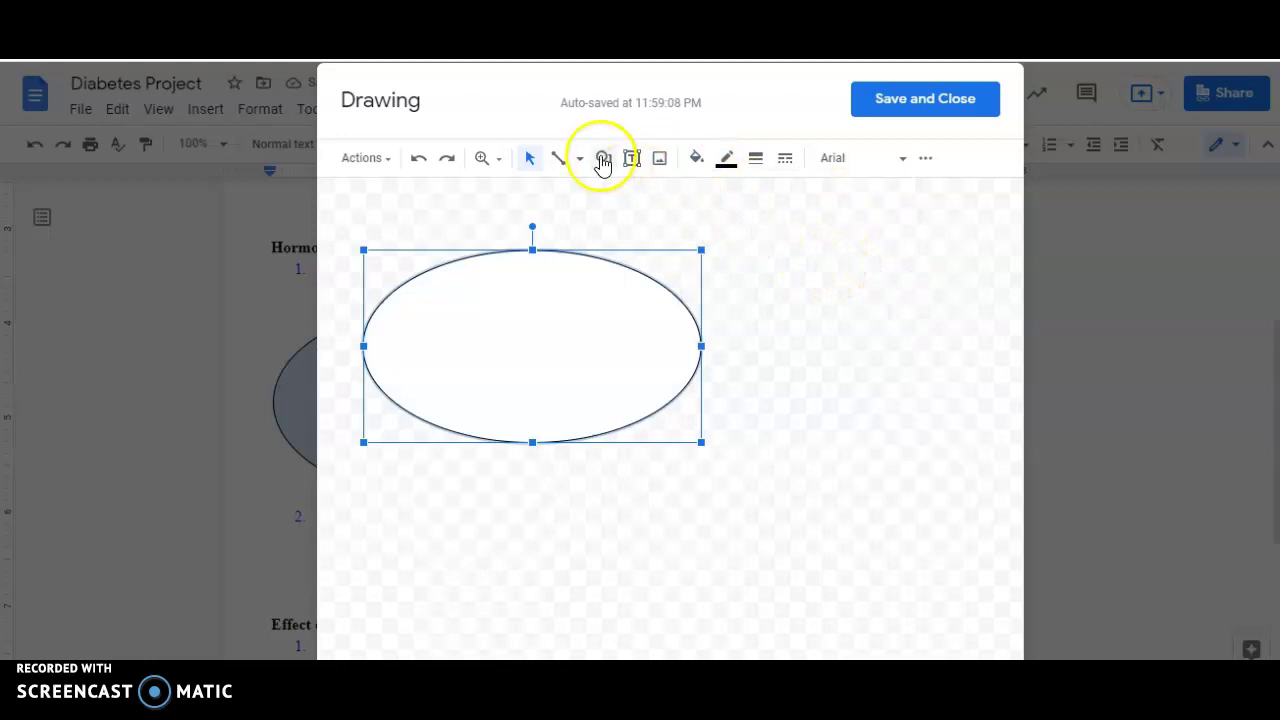
click(697, 158)
click(766, 235)
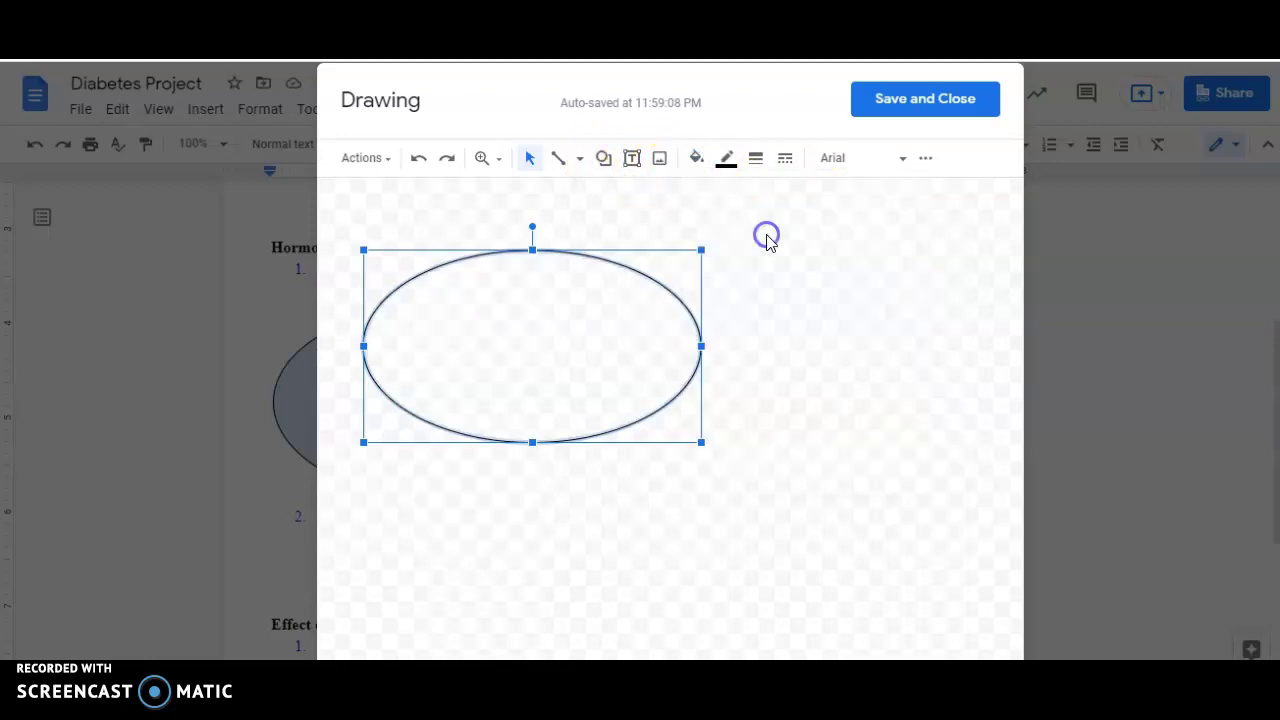
Draw a second transparent oval overlapping the first on the right, level with it
click(604, 158)
mouse_move(634, 192)
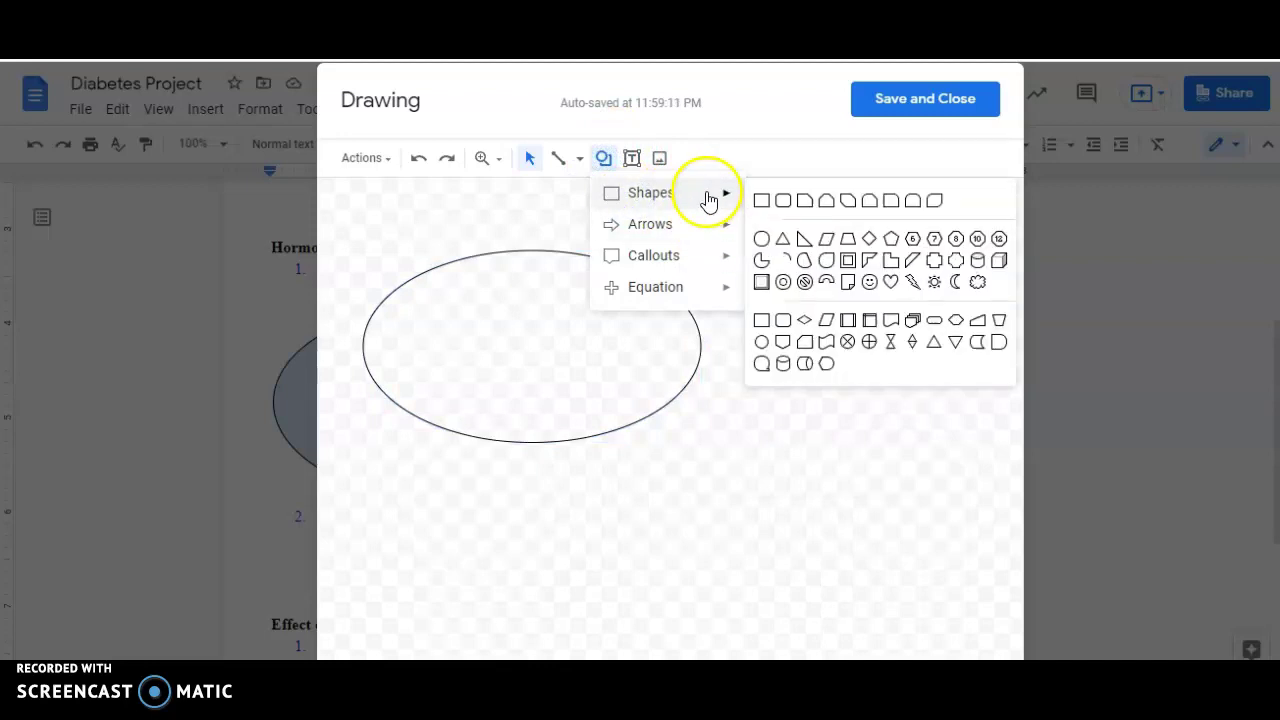
click(758, 238)
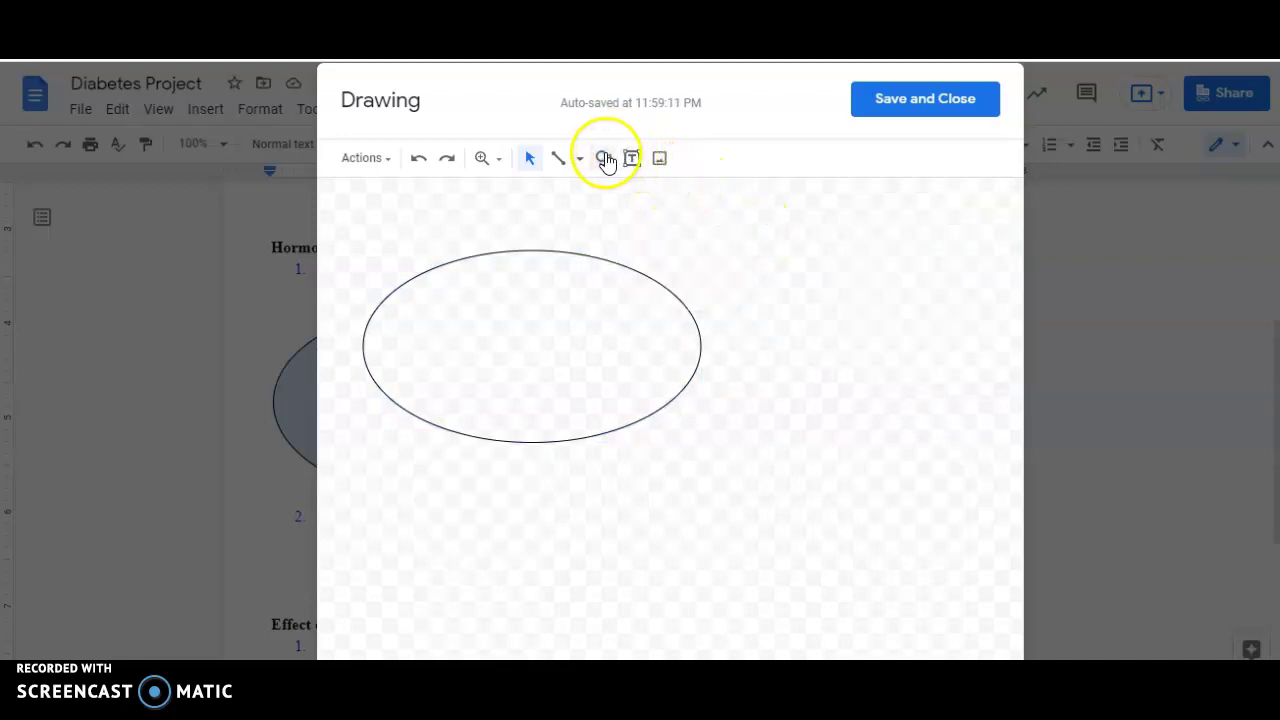
click(604, 158)
mouse_move(700, 200)
click(756, 238)
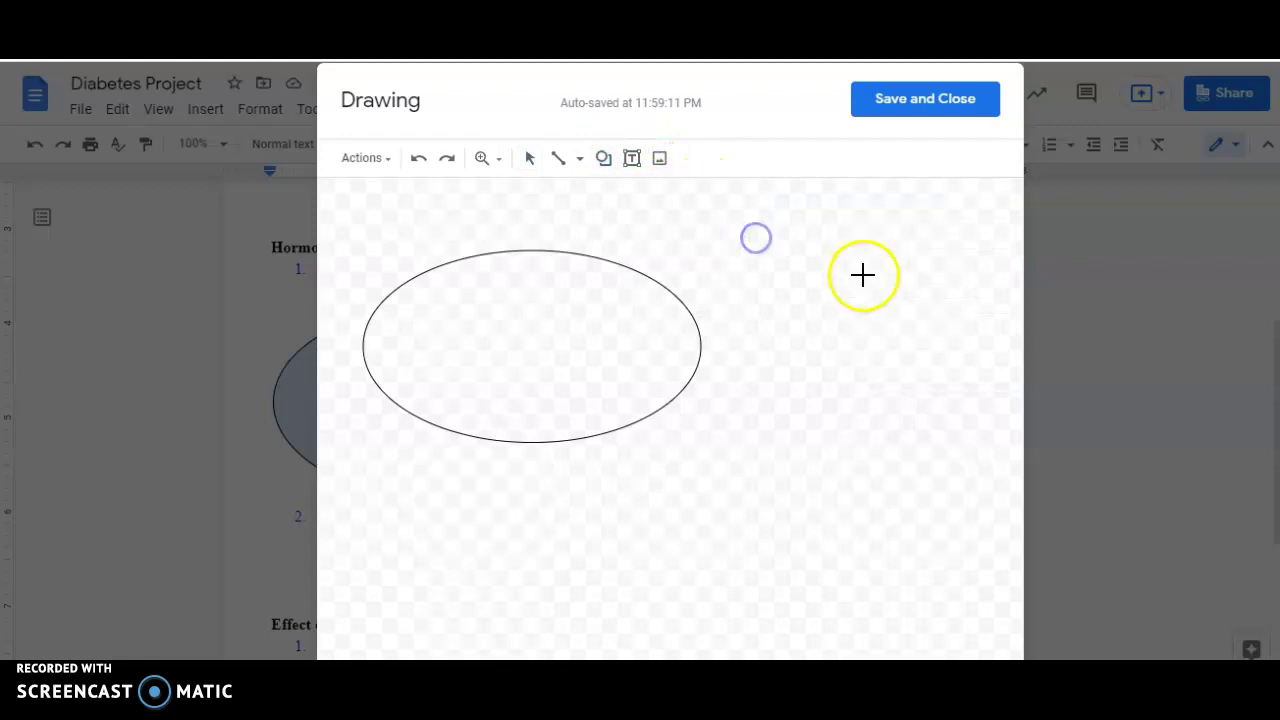
drag(951, 275, 538, 478)
click(697, 158)
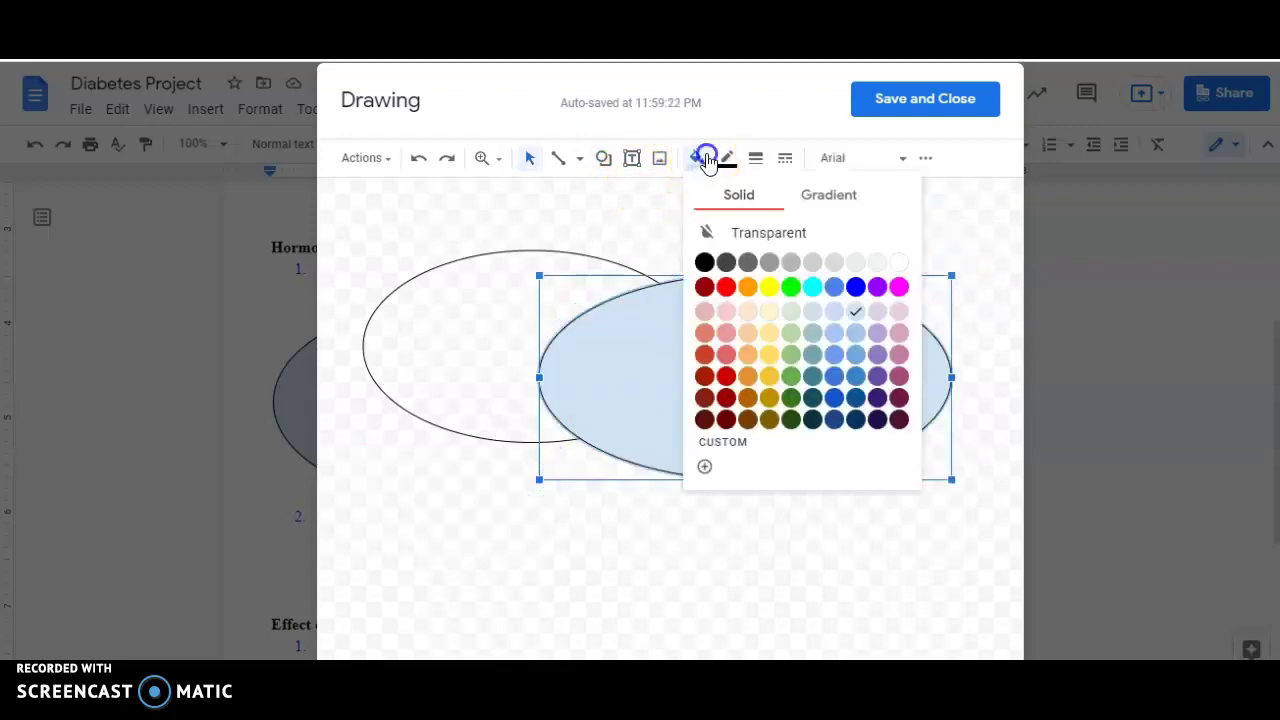
click(727, 238)
drag(814, 283, 817, 249)
click(457, 217)
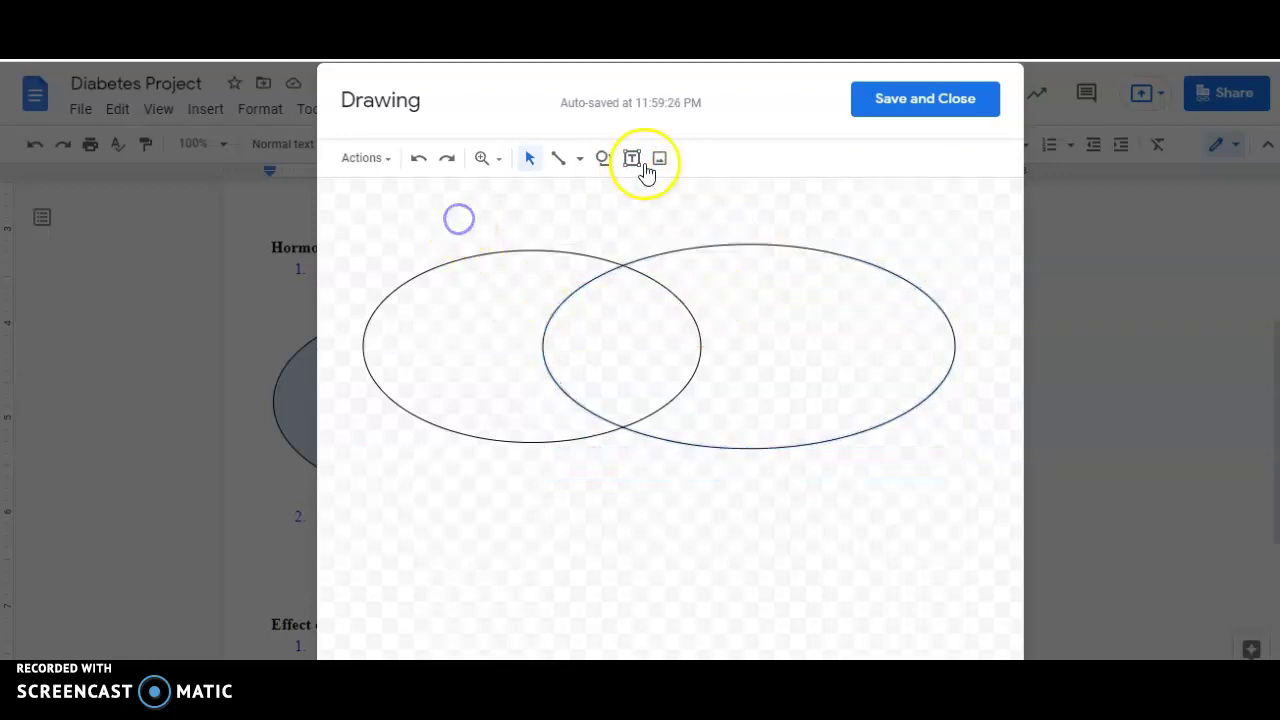
Add an 'AA Hormones' text box inside the left oval and widen it so the label fits
click(633, 158)
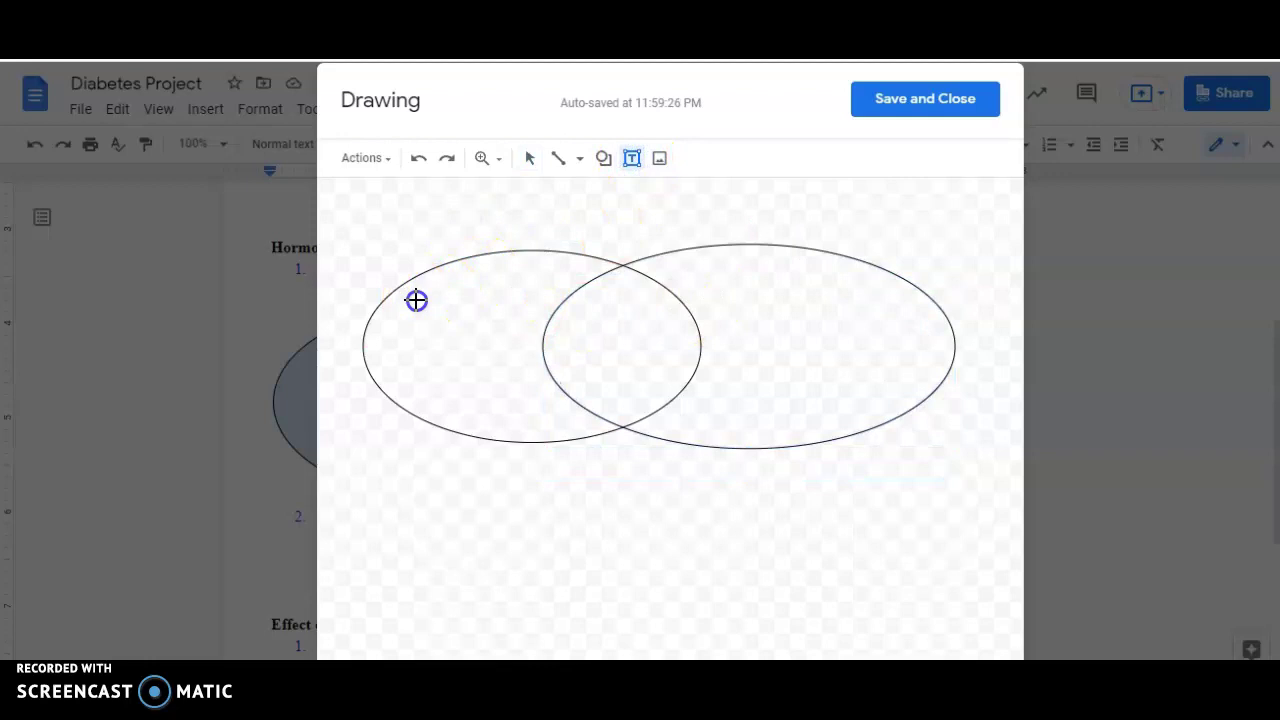
drag(418, 296, 516, 392)
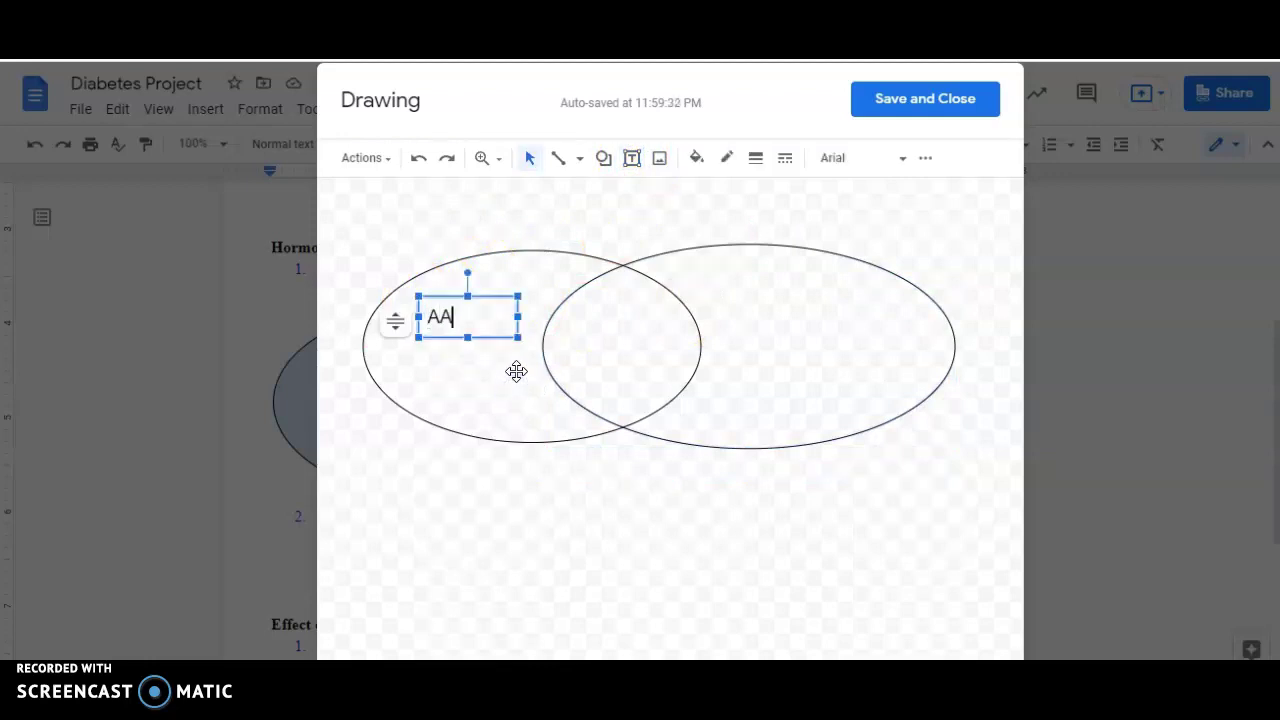
text(AA Hormones)
key(Return)
drag(517, 346, 357, 294)
Shrink the AA Hormones label to 10-point text and shift it toward the oval's upper left
click(495, 338)
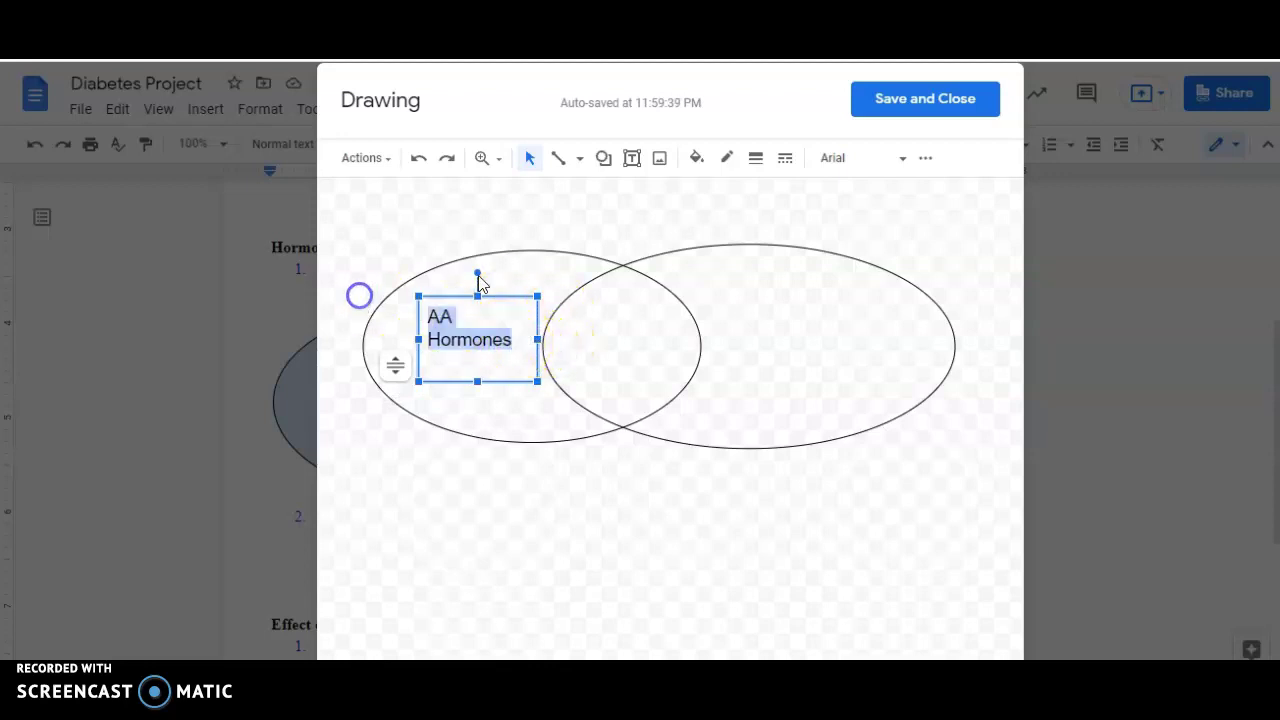
click(925, 157)
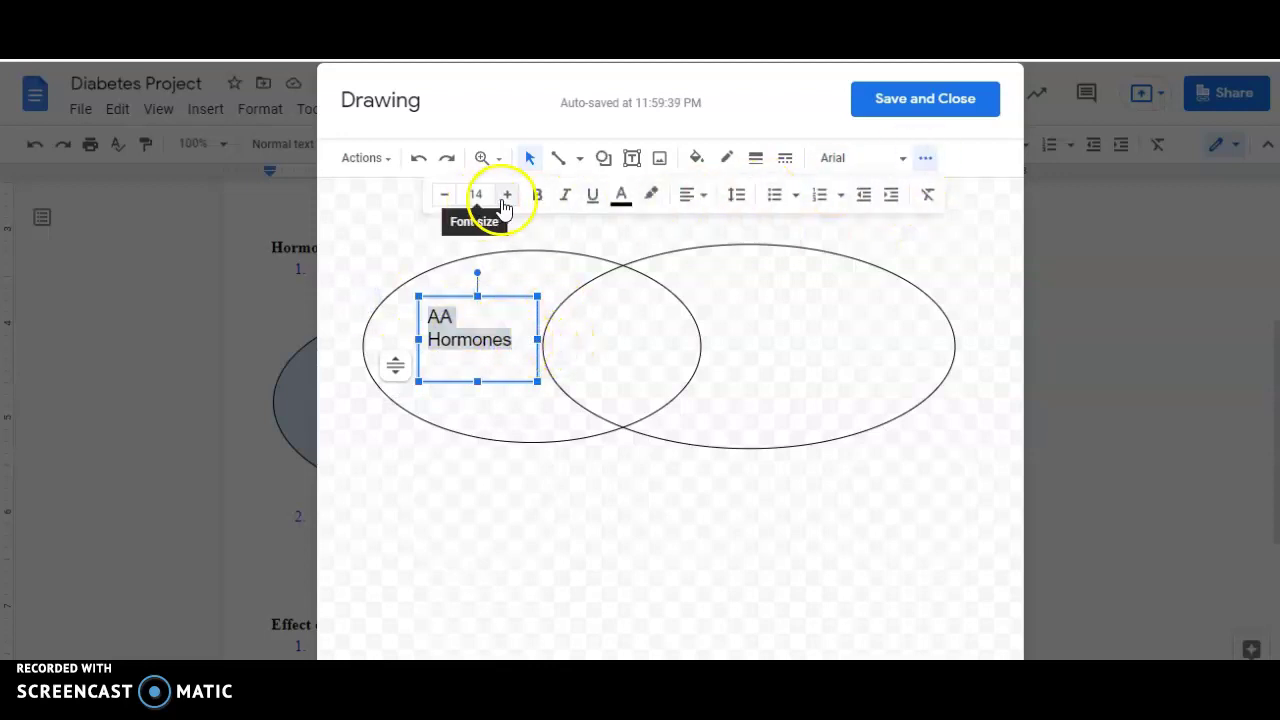
click(448, 195)
click(448, 195)
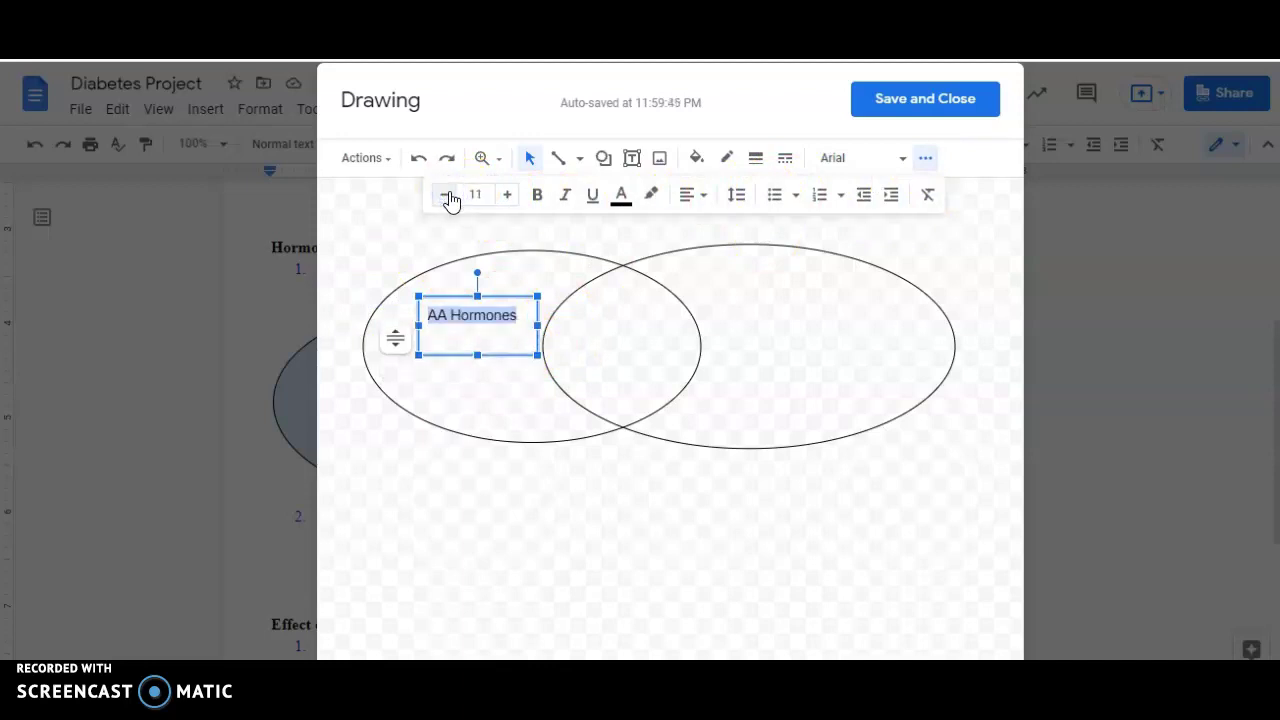
click(448, 195)
drag(494, 298, 477, 289)
click(489, 323)
click(490, 308)
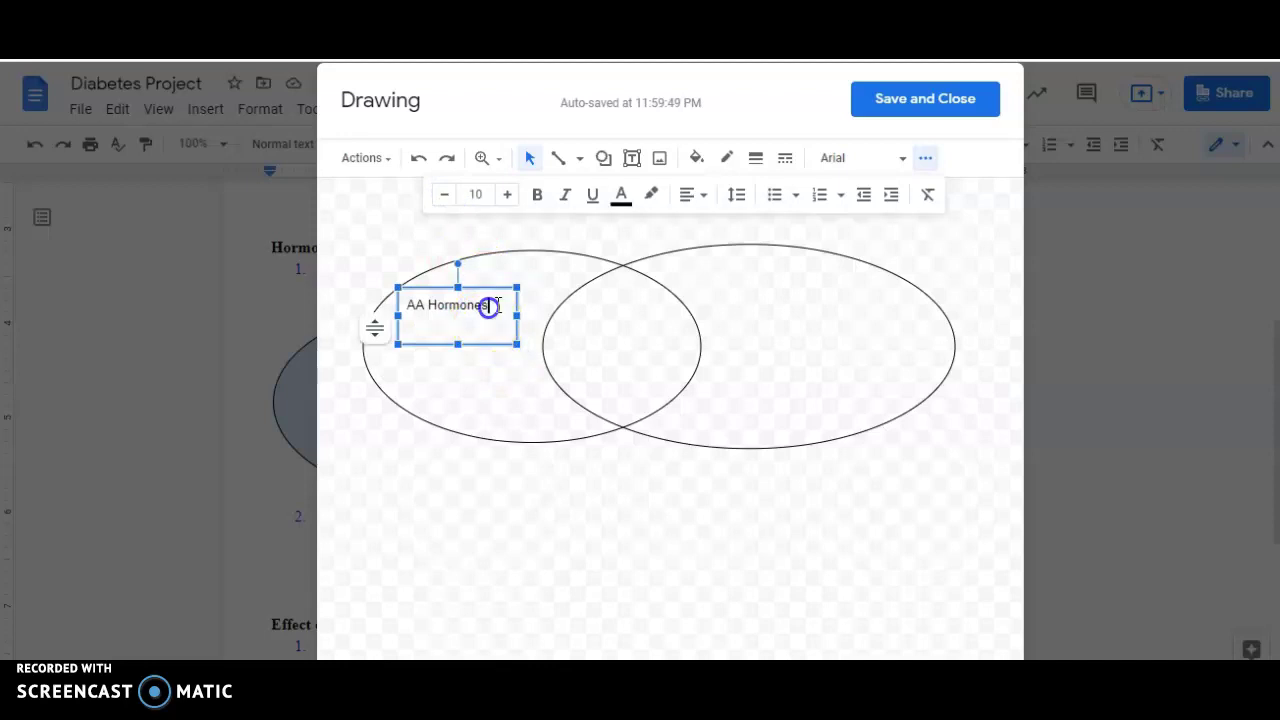
drag(513, 342, 533, 541)
Stretch the left and right ovals downward so both are taller and matching
click(560, 439)
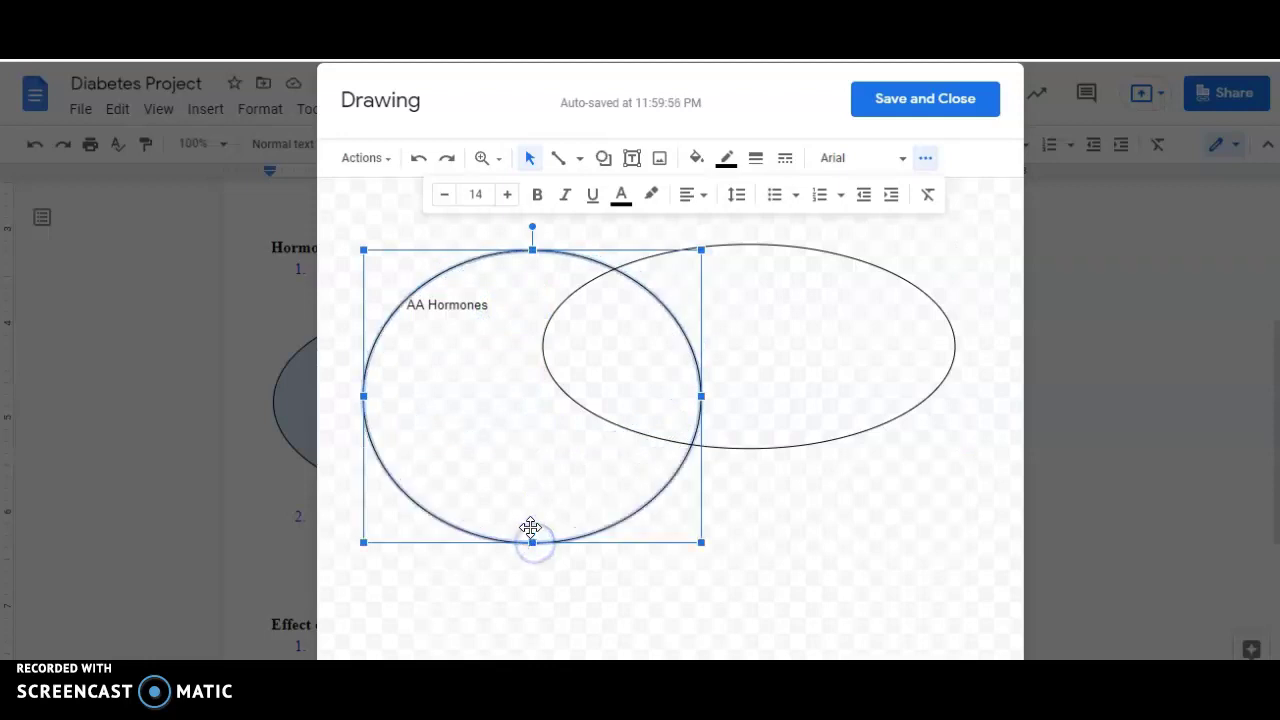
click(811, 417)
drag(749, 451, 743, 537)
click(409, 354)
click(425, 305)
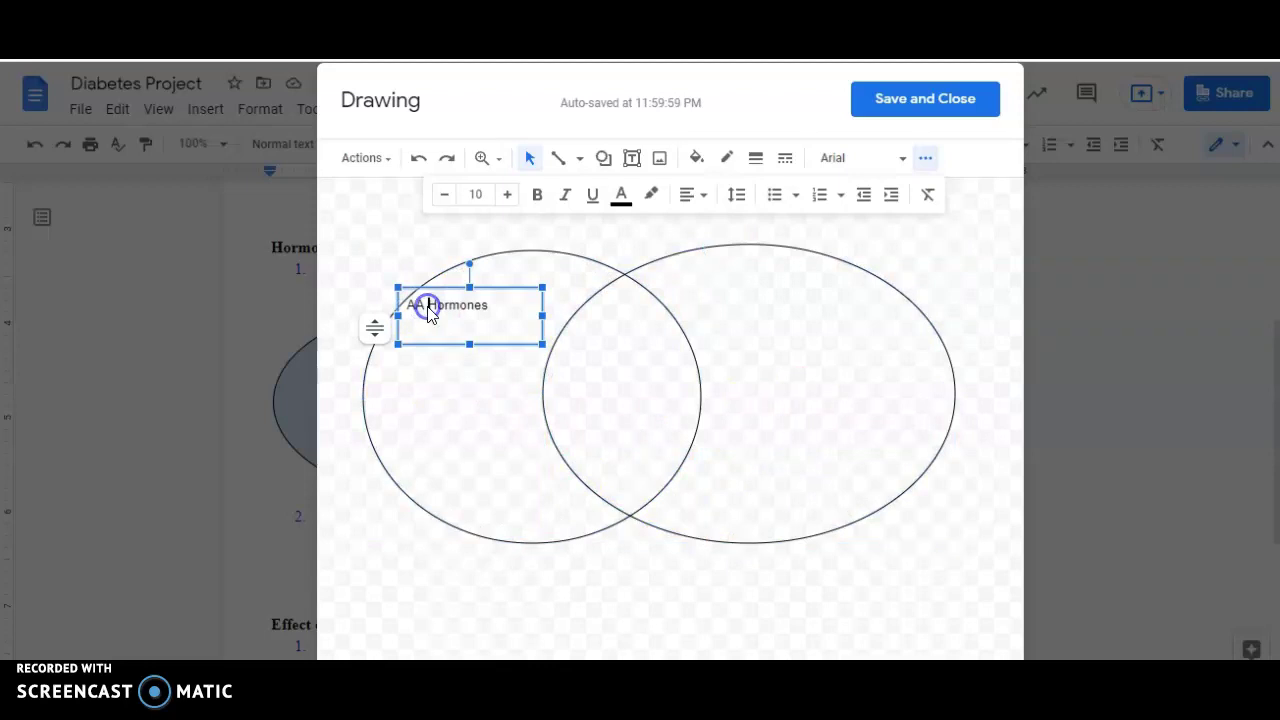
click(518, 308)
Add lines under AA Hormones: insulin/glucagon examples, Proteins, polar/water-soluble, membrane, and Receptor Protein notes
key(Return)
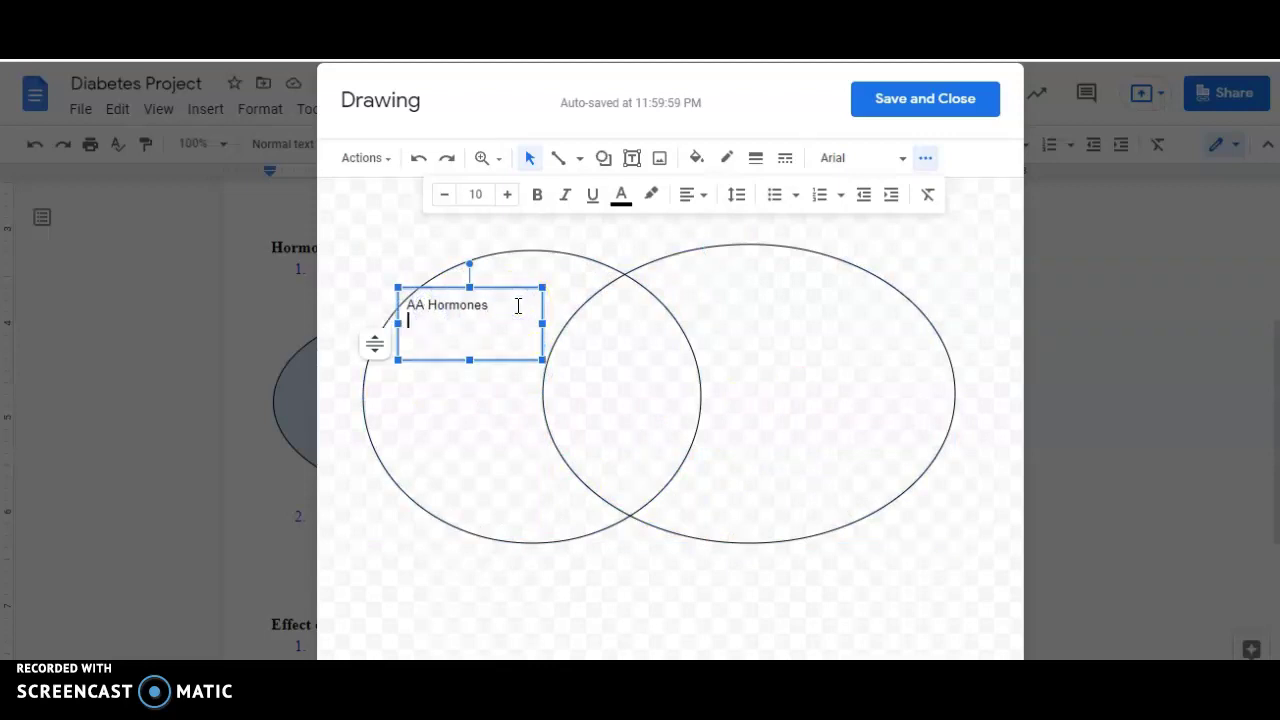
key(Return)
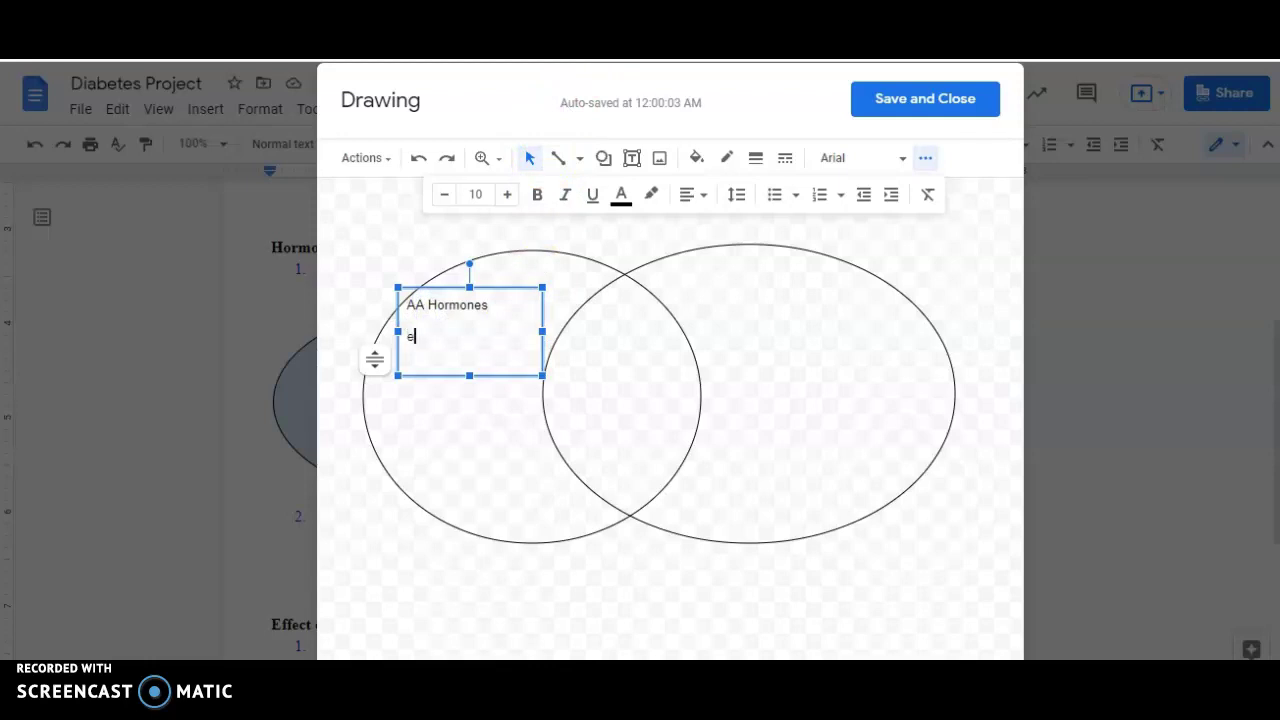
text(es  Ex: )
text(insulin and )
text(glucagon)
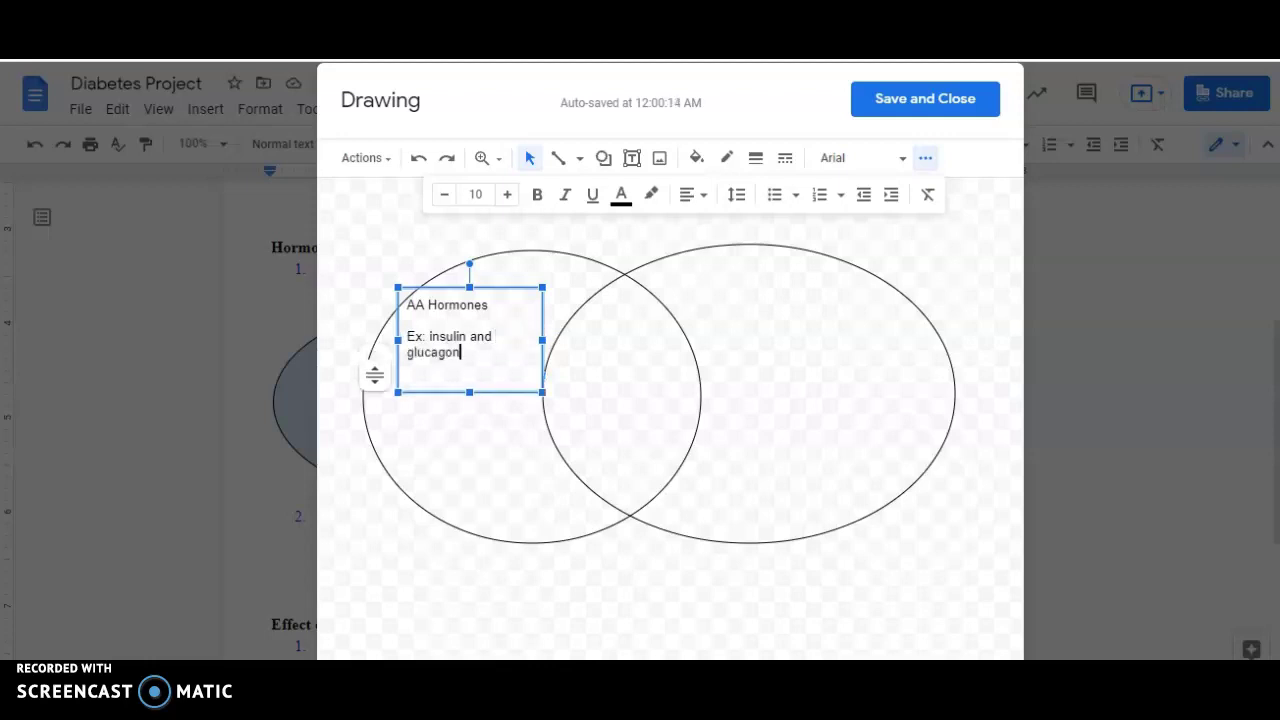
key(Return)
key(Return)
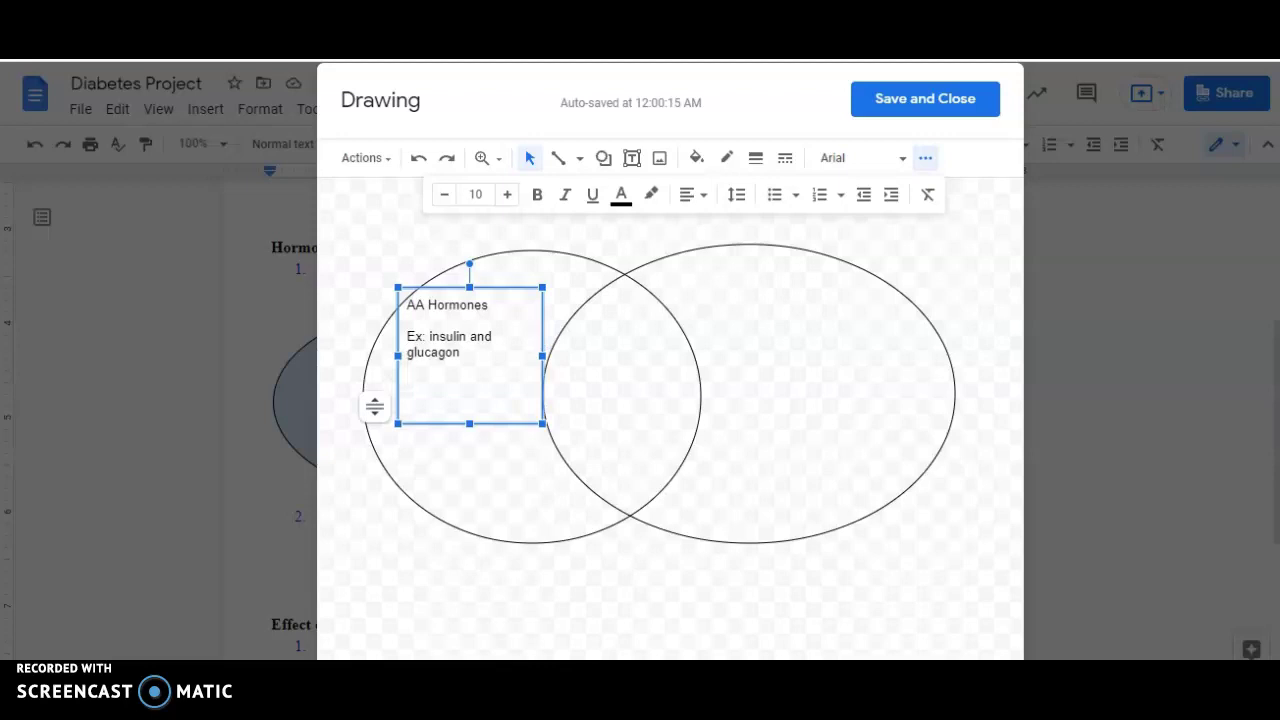
text(proteins)
key(Return)
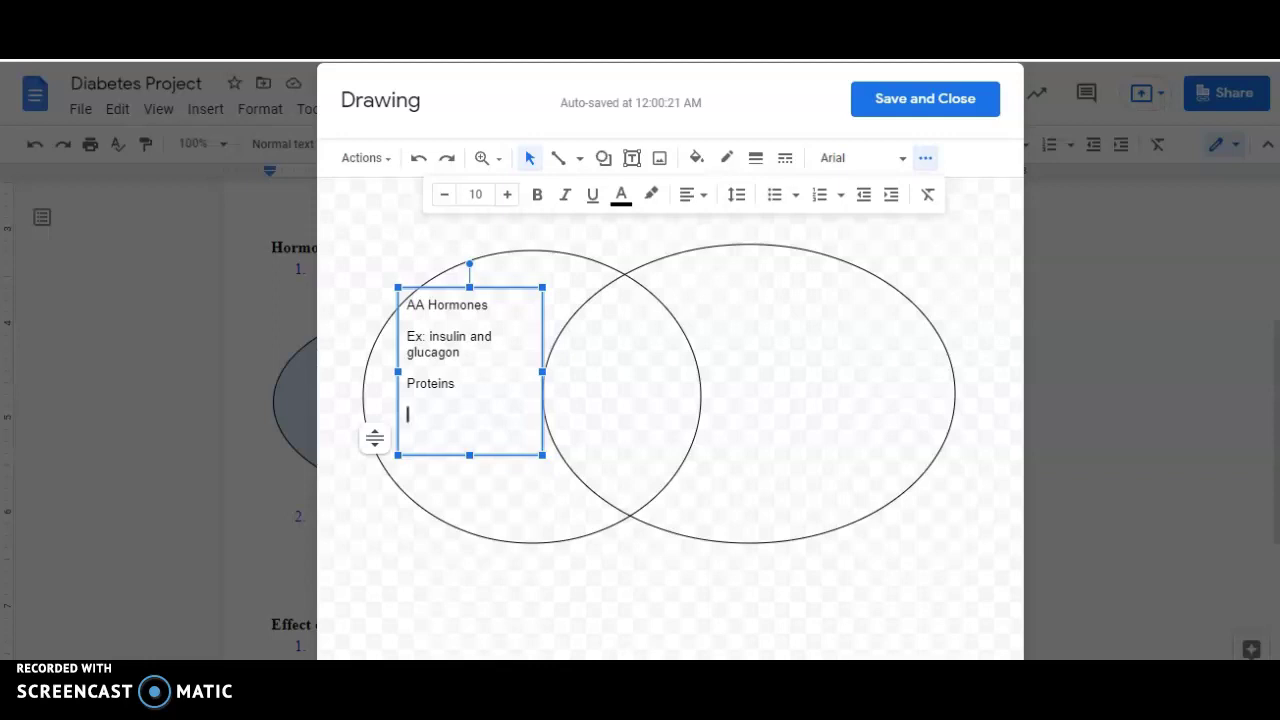
text(Polar = Soluble in water)
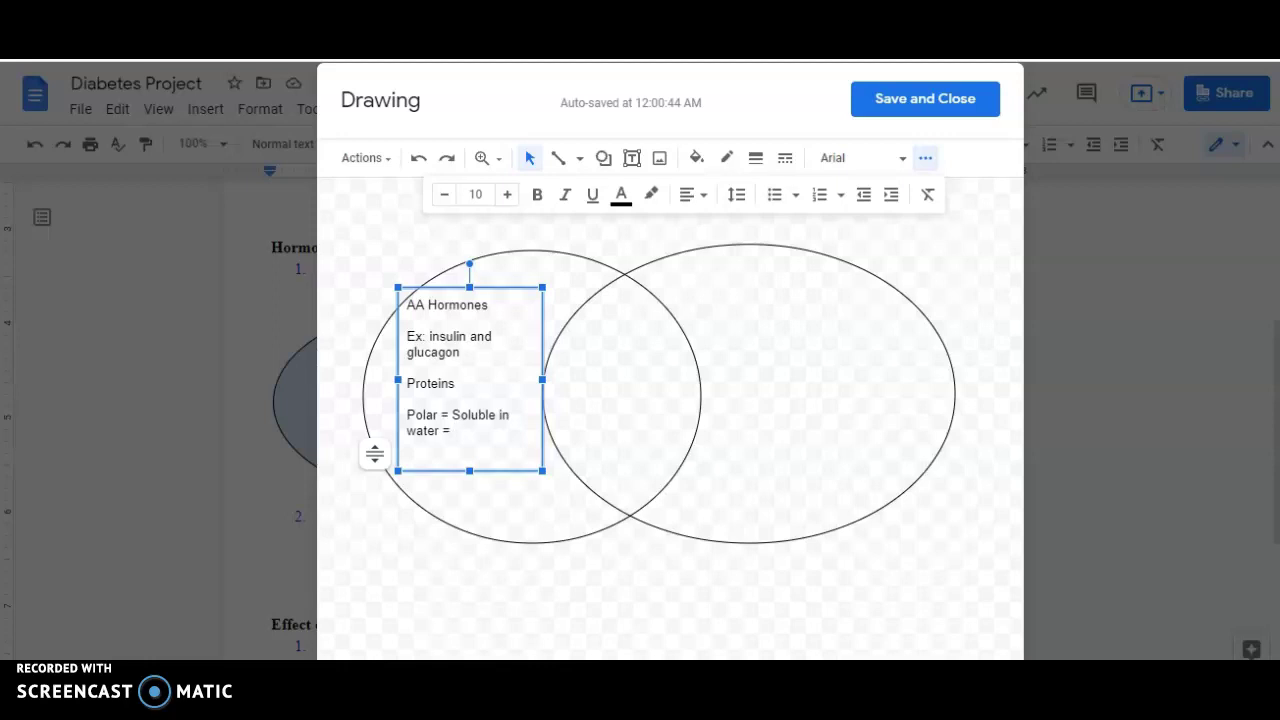
text(= unabl)
text(e to dis)
text(fuse through )
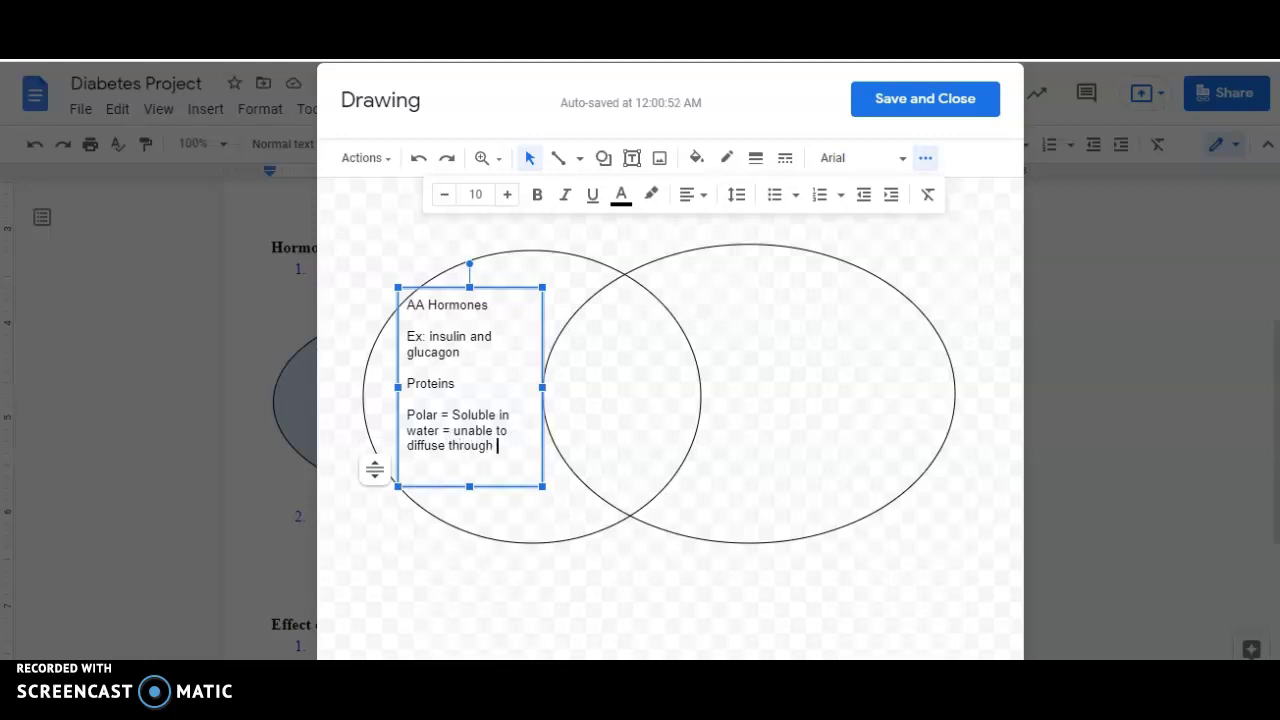
text(cell mebrane)
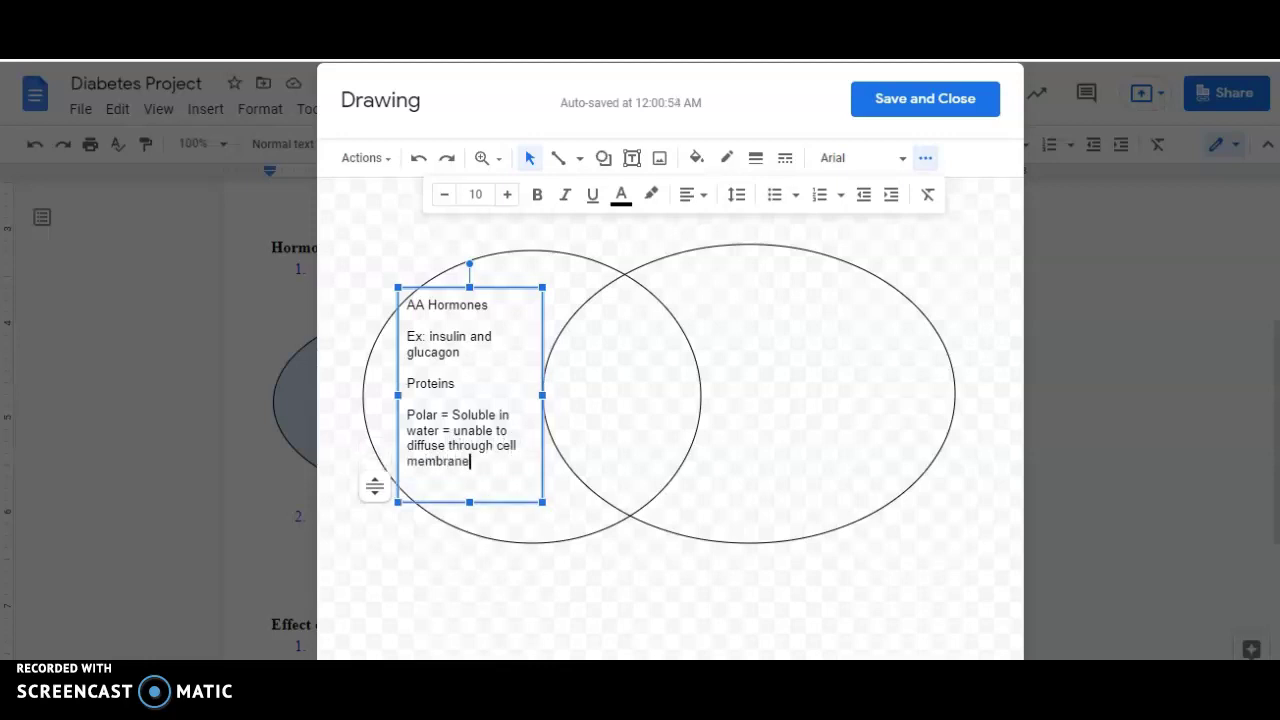
key(Return)
key(Return)
text(To )
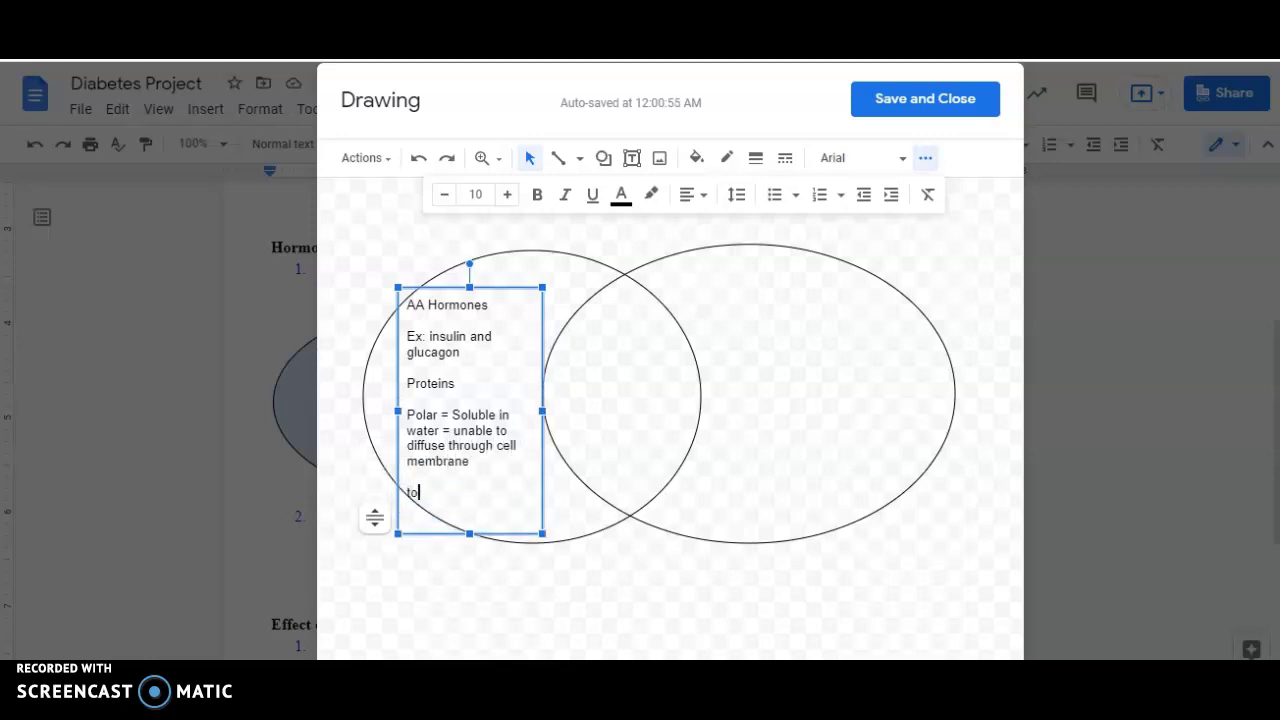
text(enter a cell they re)
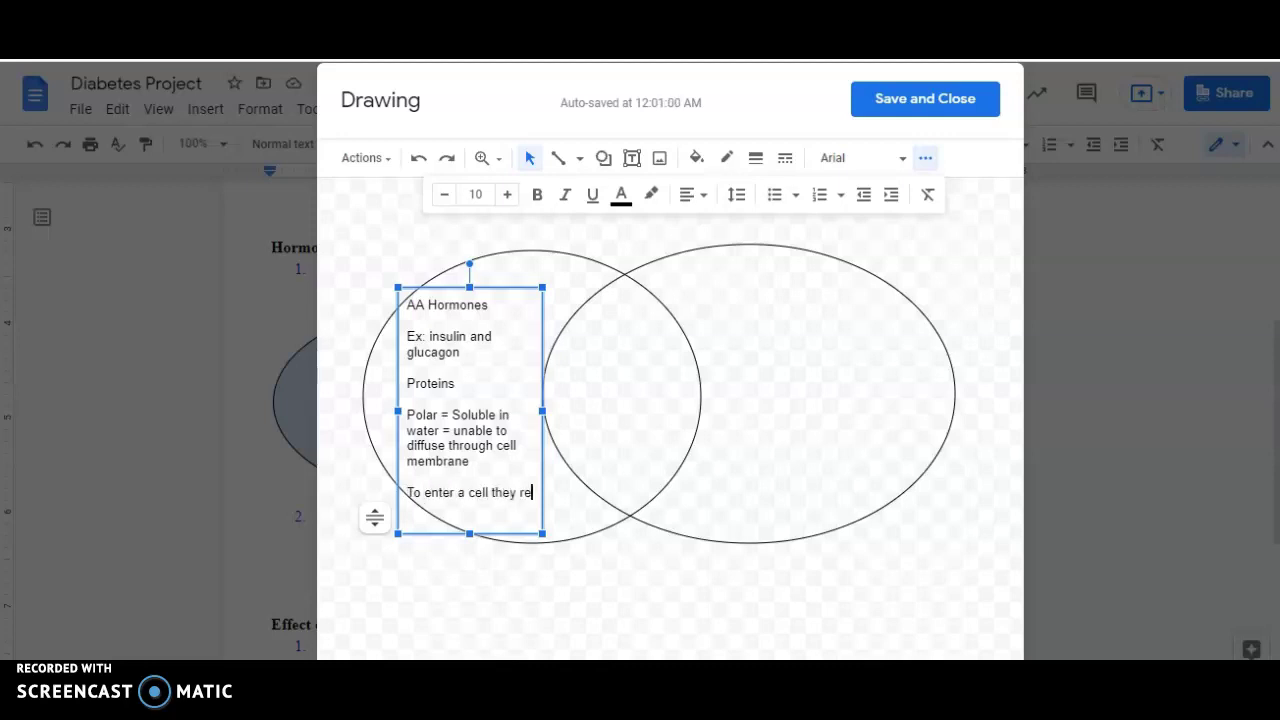
text(q)
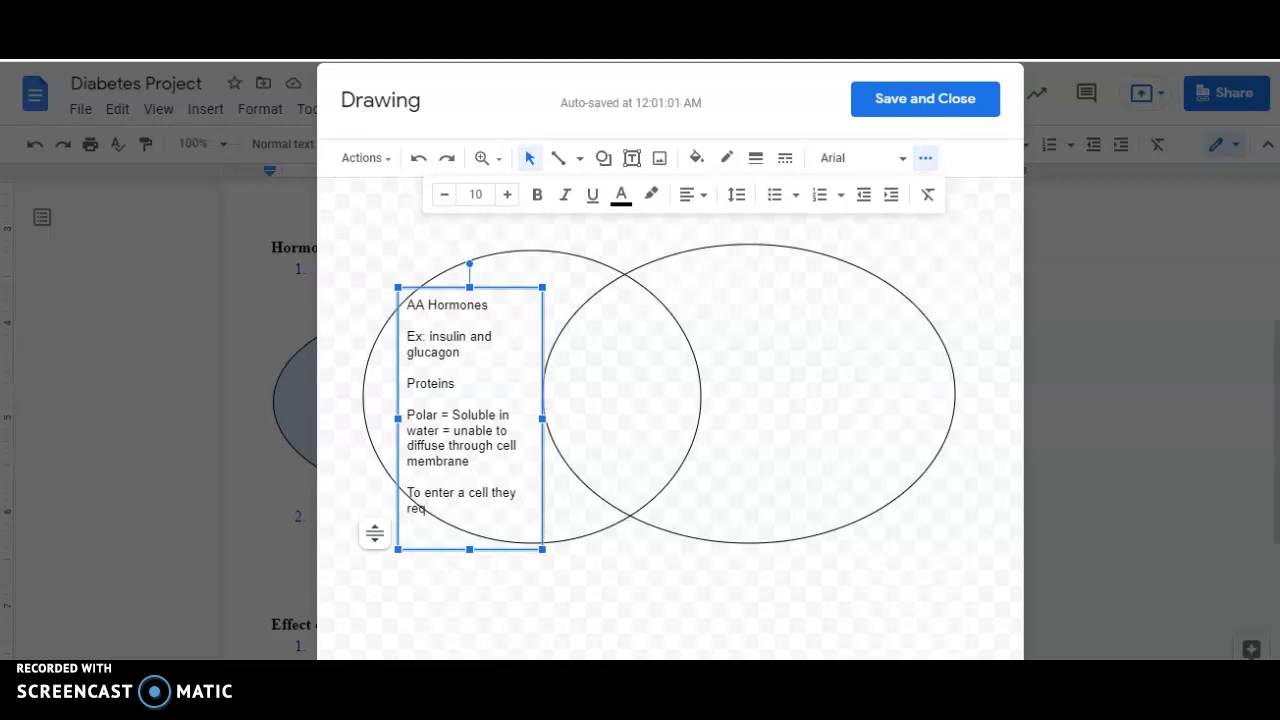
text(uire a Receptor Protein.)
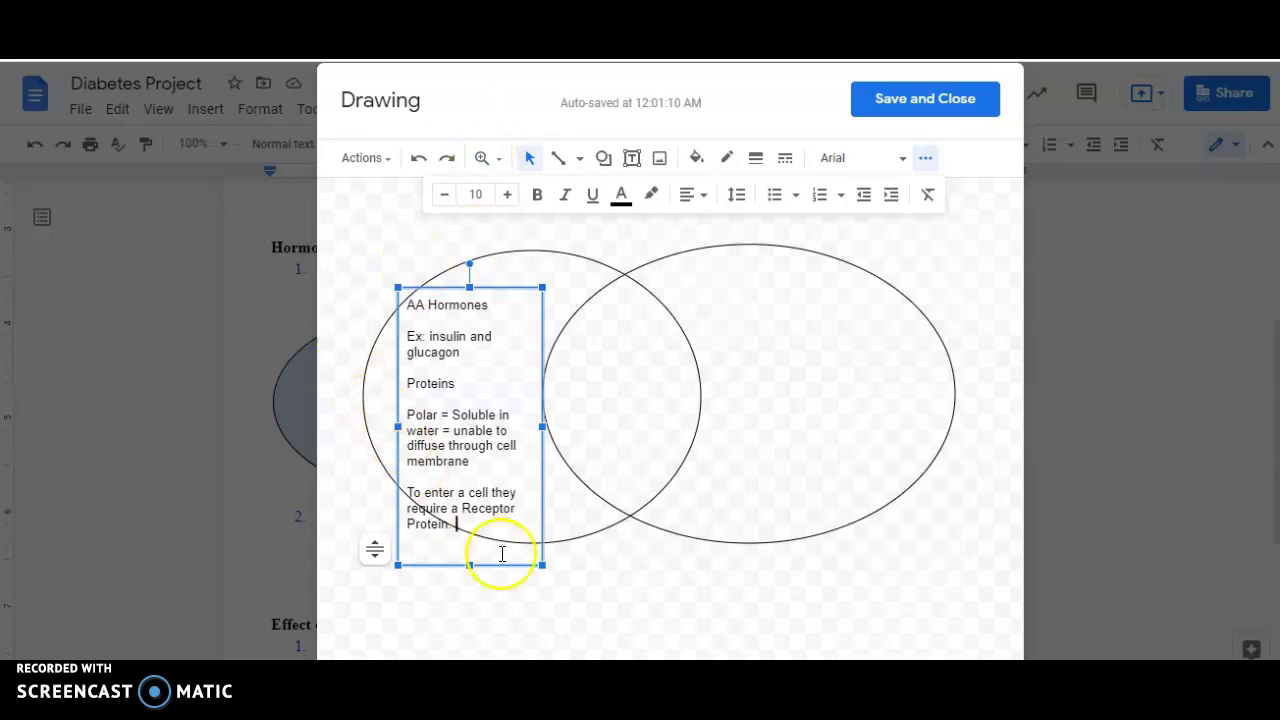
Widen the AA Hormones text box on both the left and right sides
click(604, 622)
click(457, 470)
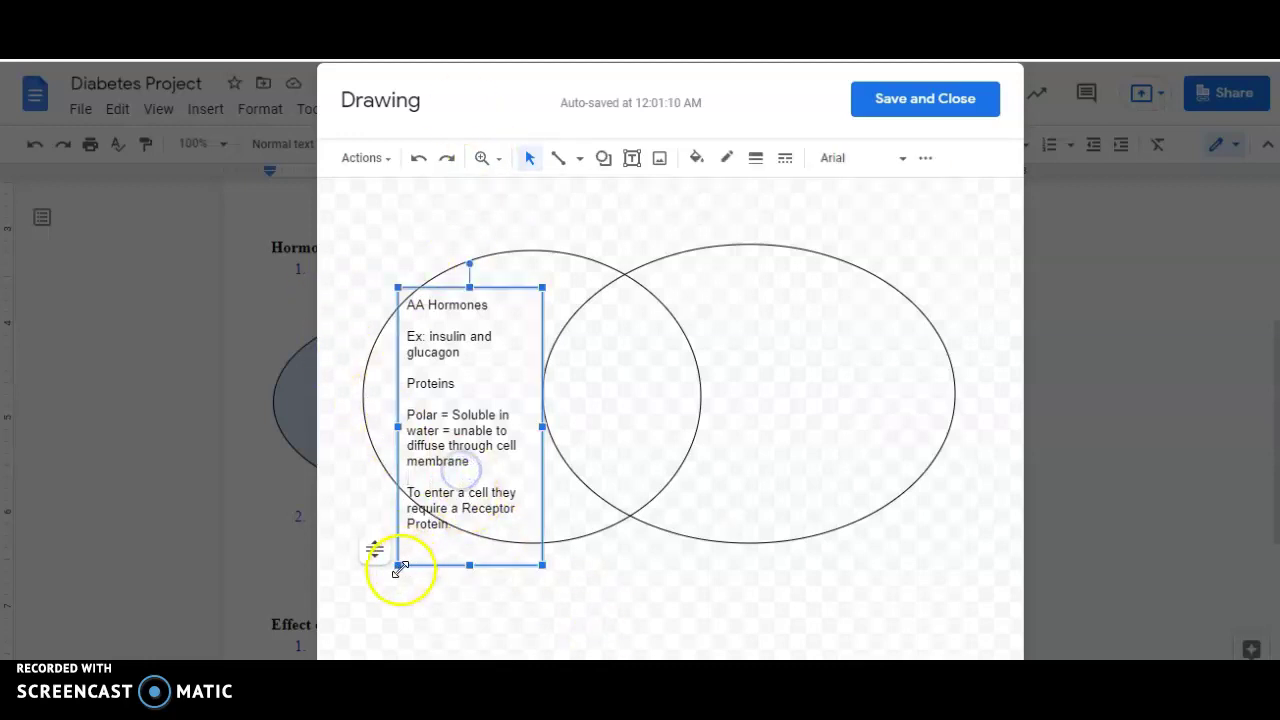
drag(395, 421, 380, 421)
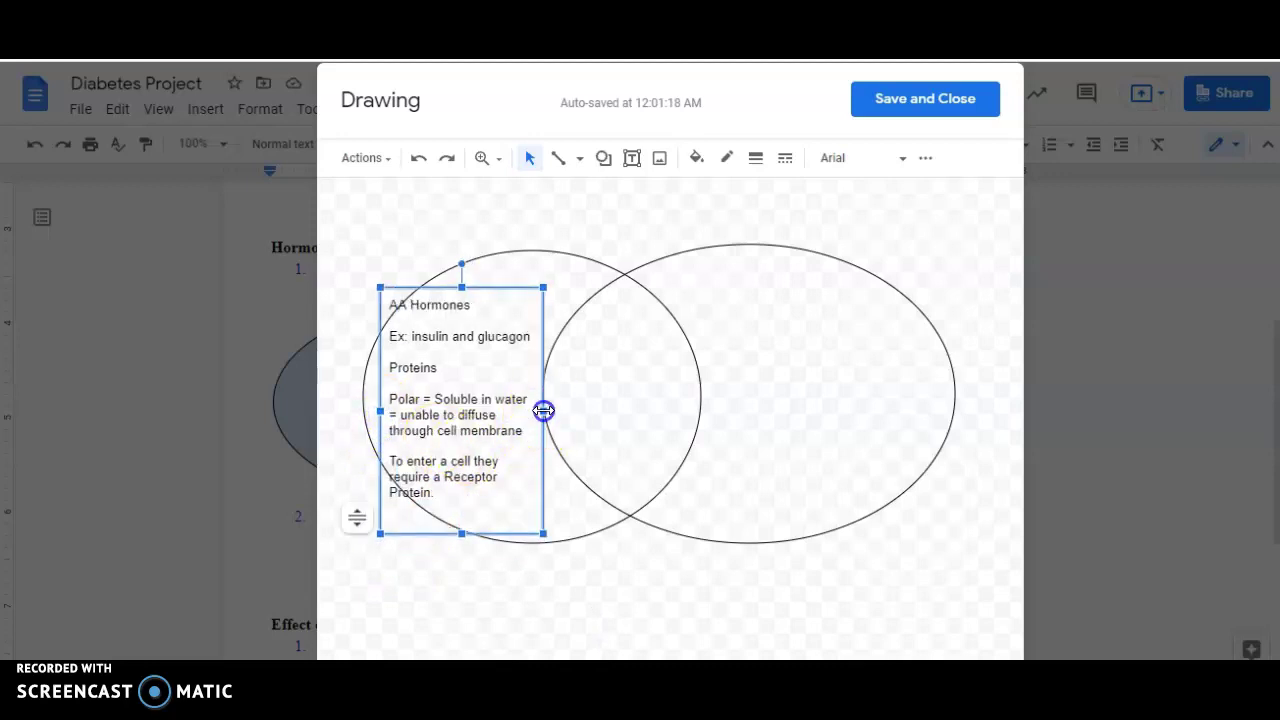
drag(543, 411, 551, 416)
click(606, 567)
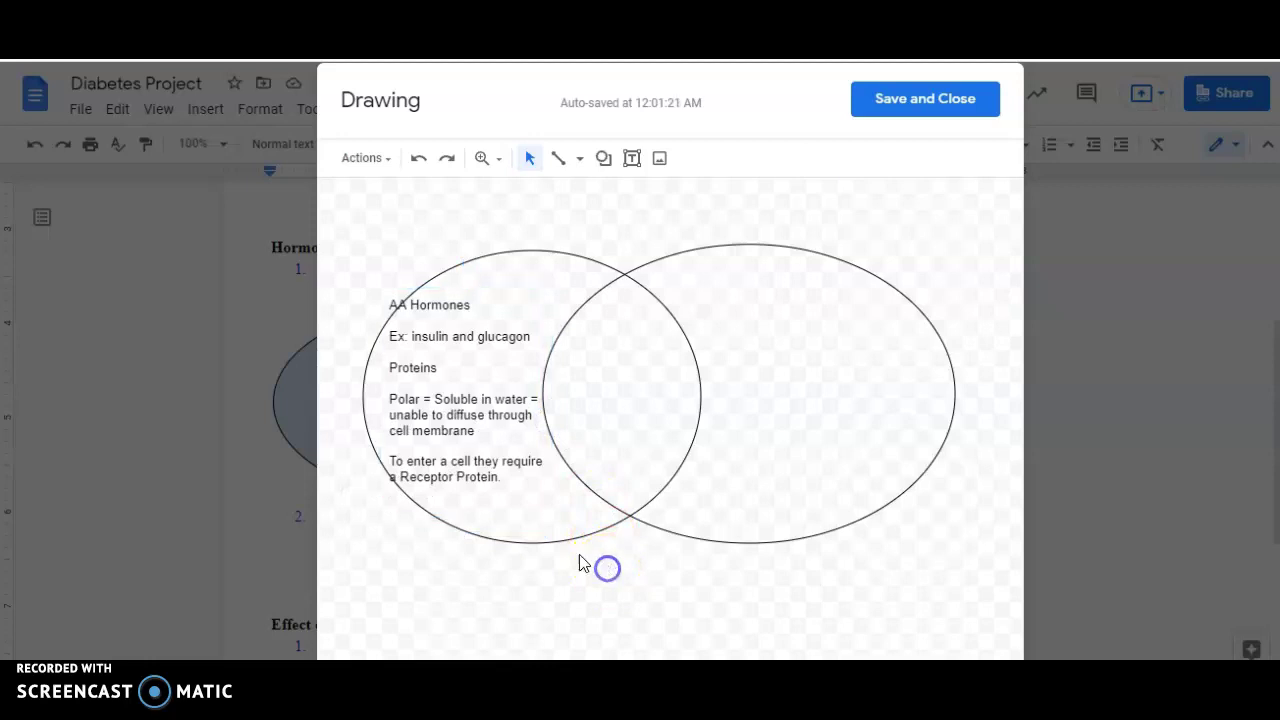
Add the line 'Only going to affect some cells', correcting 'ceels' and 'effect'
click(514, 457)
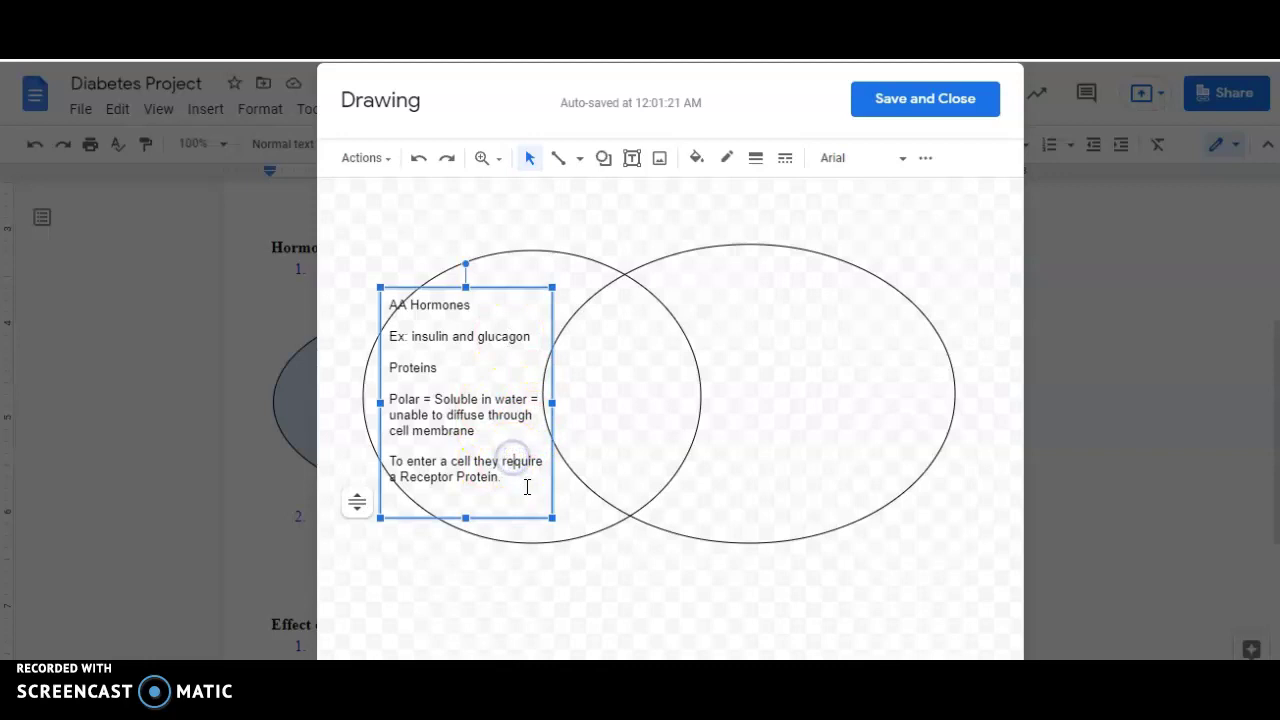
click(523, 486)
key(Return)
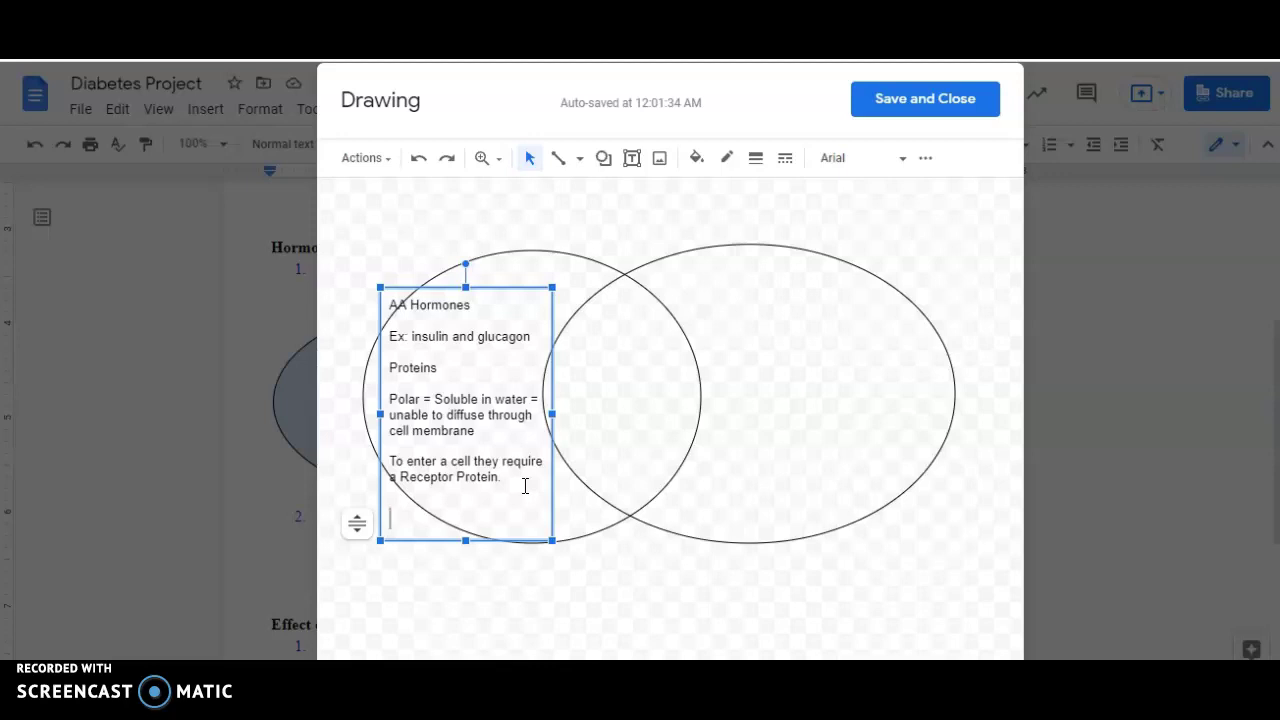
text(Only going to effect )
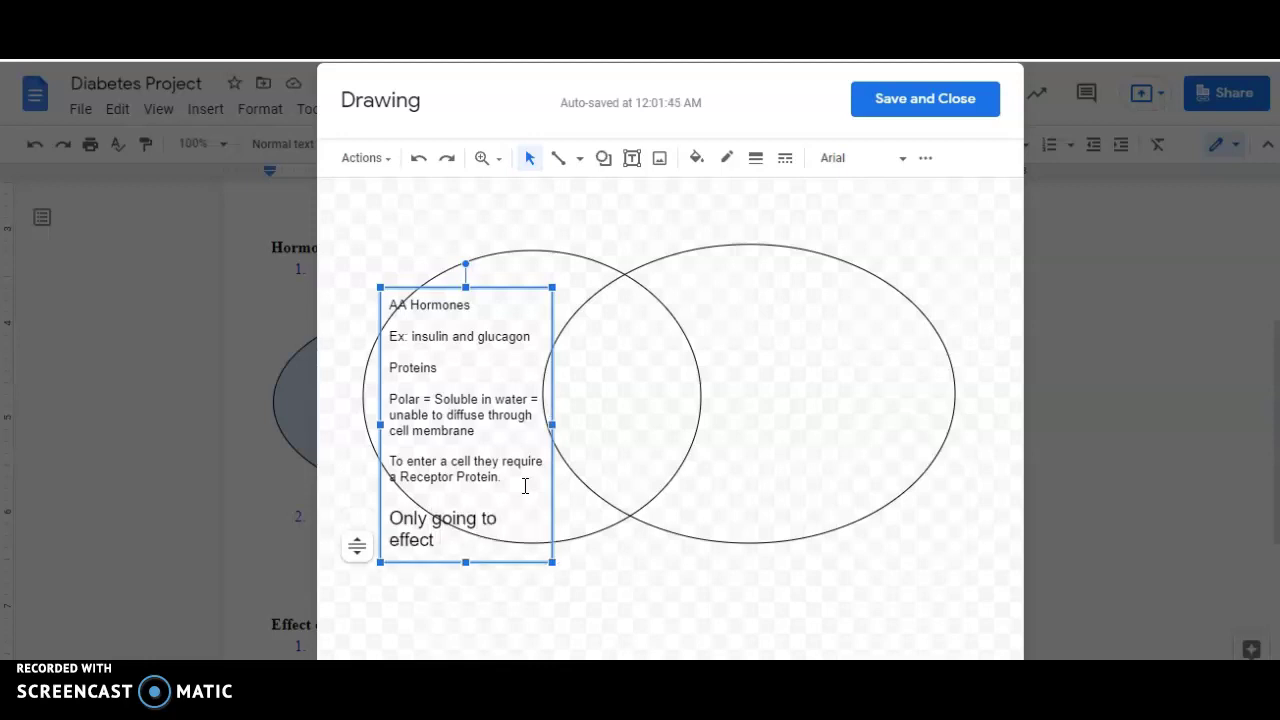
text(some cee)
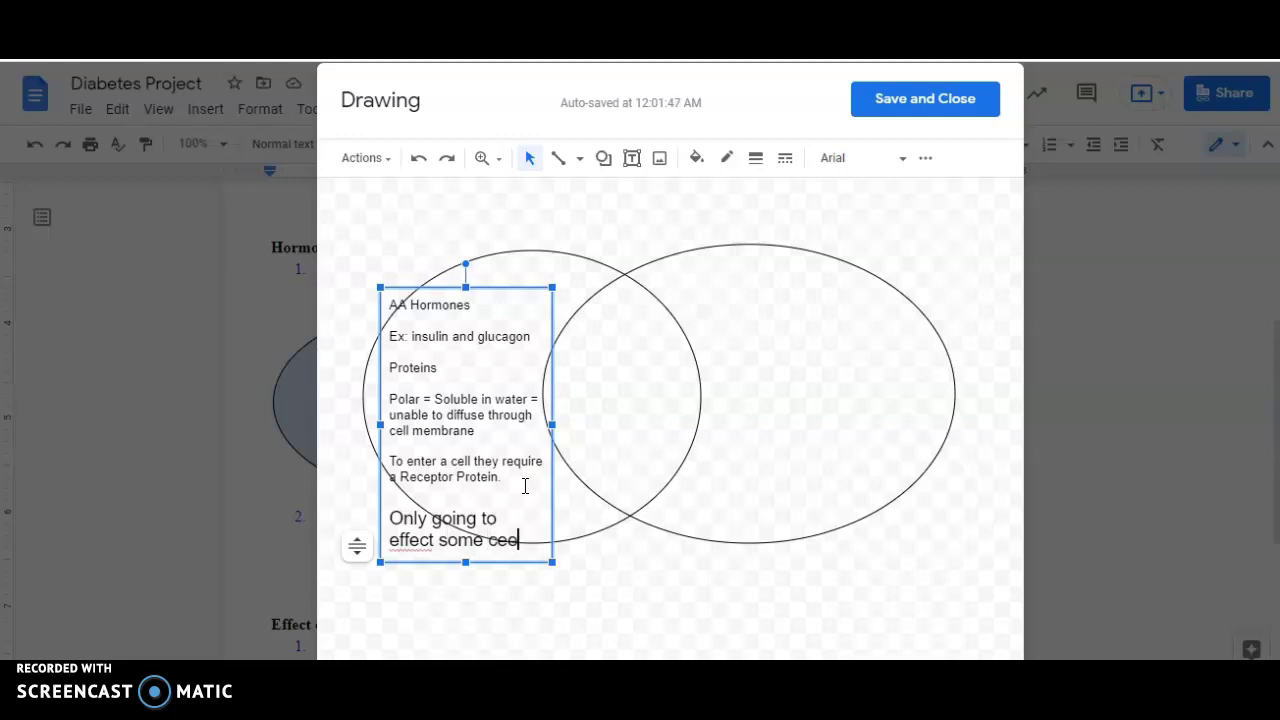
text(ls)
key(BackSpace)
key(BackSpace)
key(BackSpace)
text(lls)
right_click(408, 538)
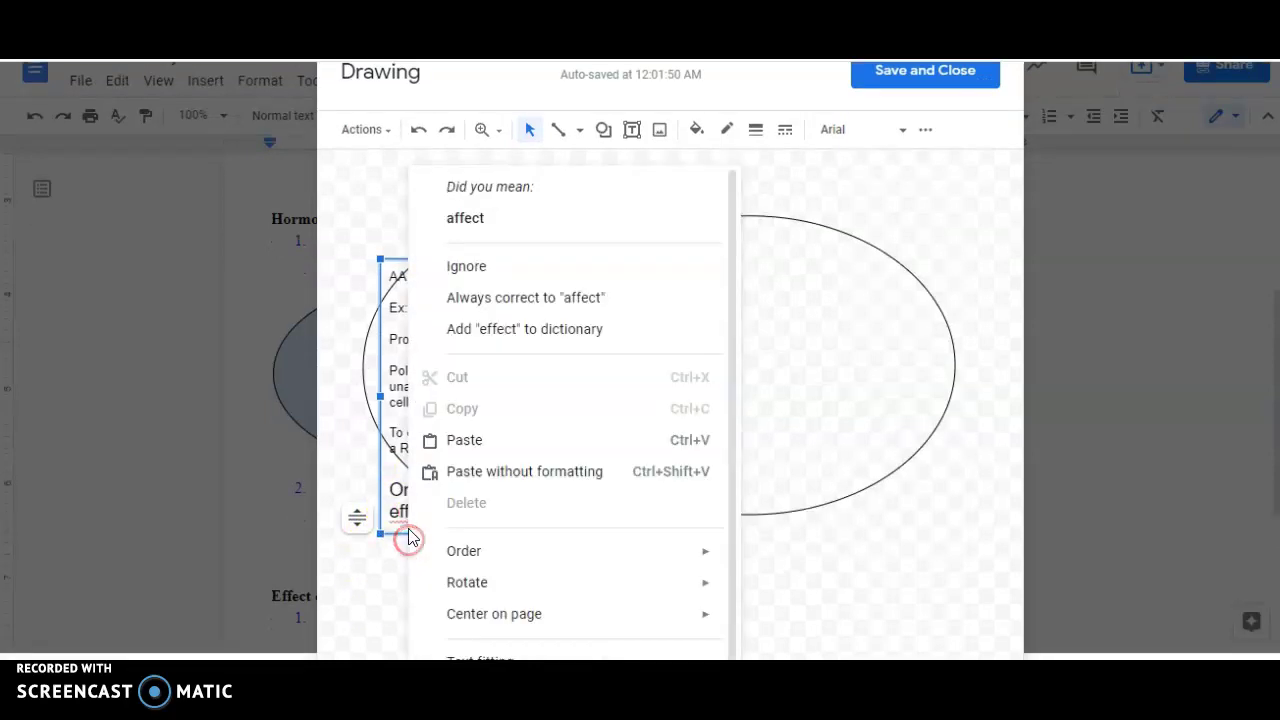
click(491, 218)
click(614, 566)
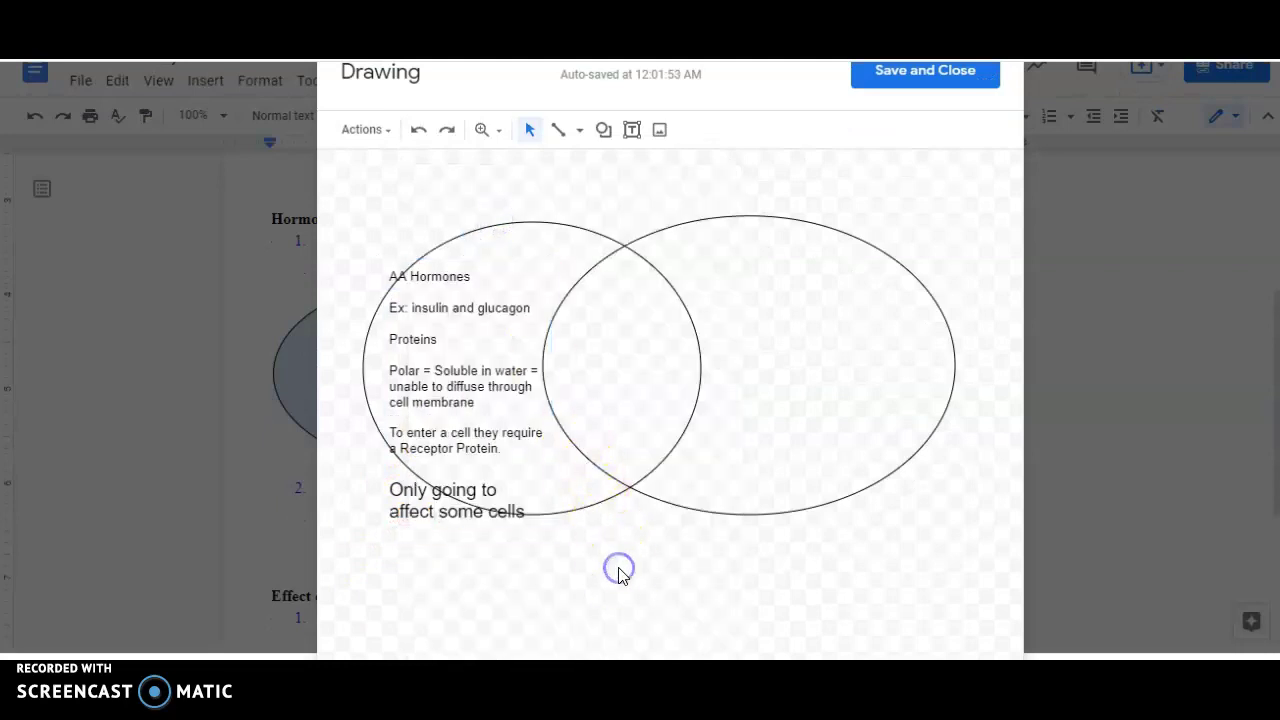
Add a 'Steroid Hormones' text box inside the right oval
click(763, 317)
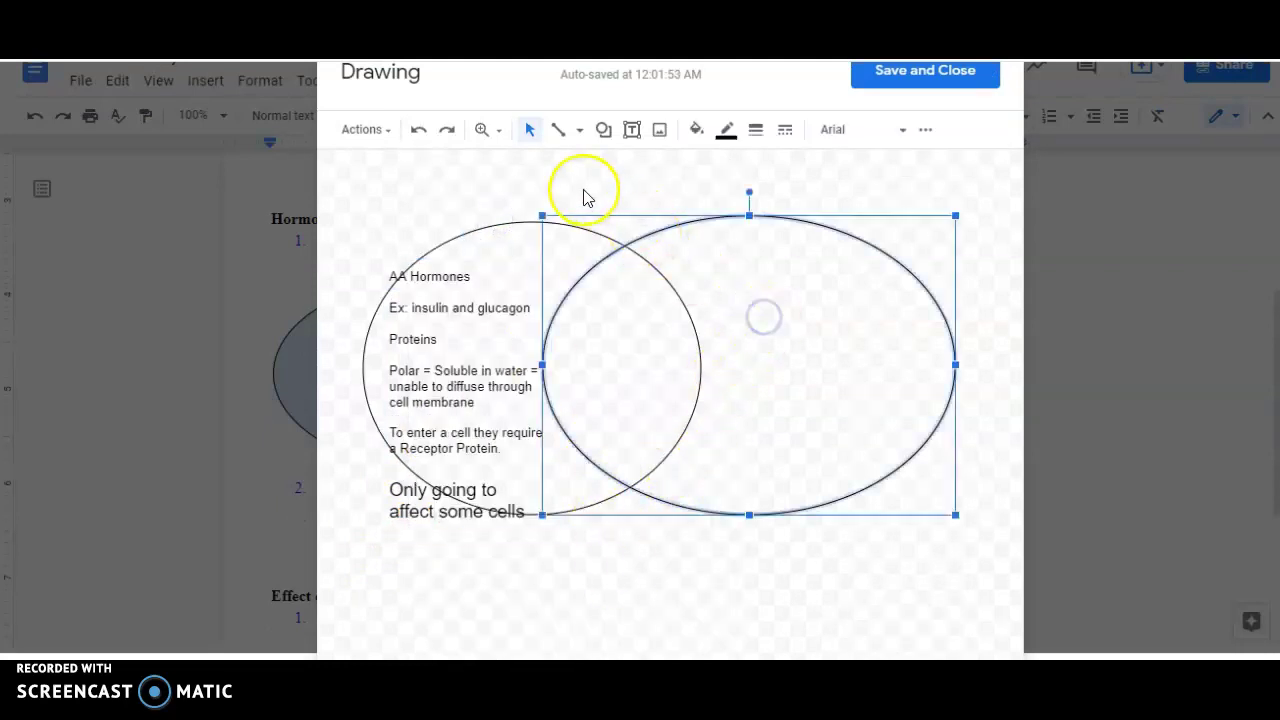
click(647, 181)
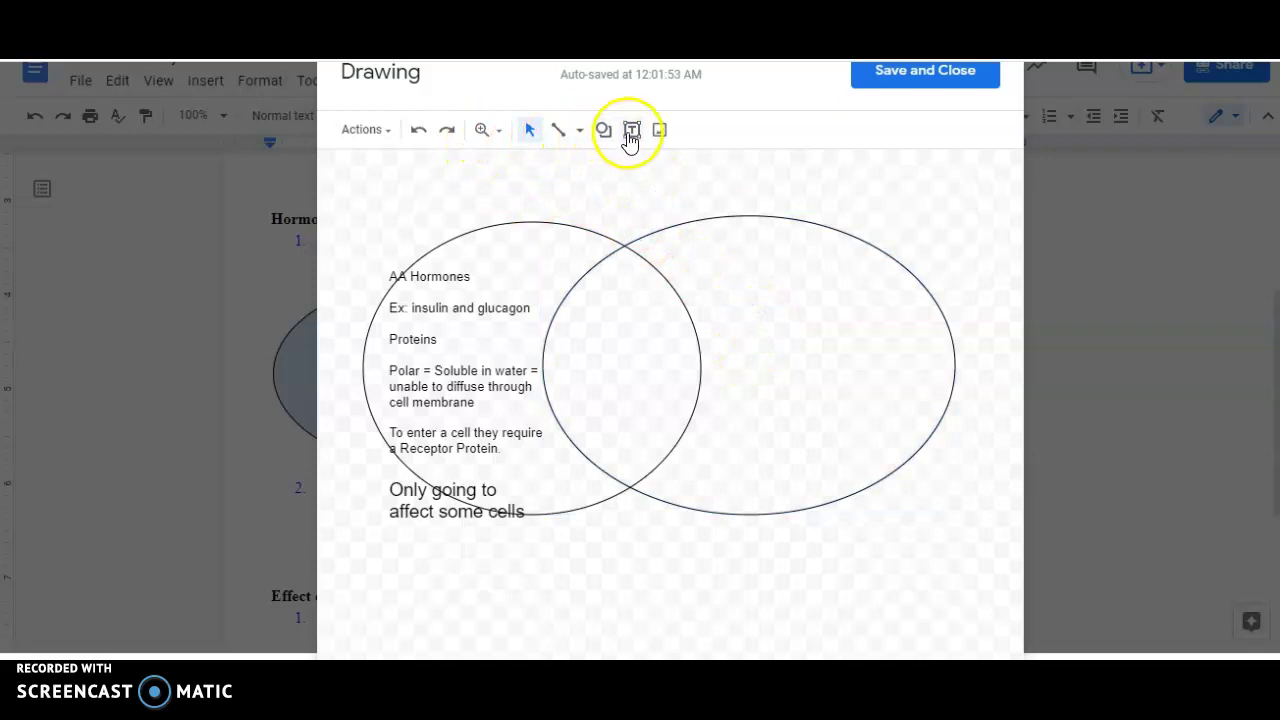
click(631, 129)
drag(704, 257, 909, 531)
text(Ste)
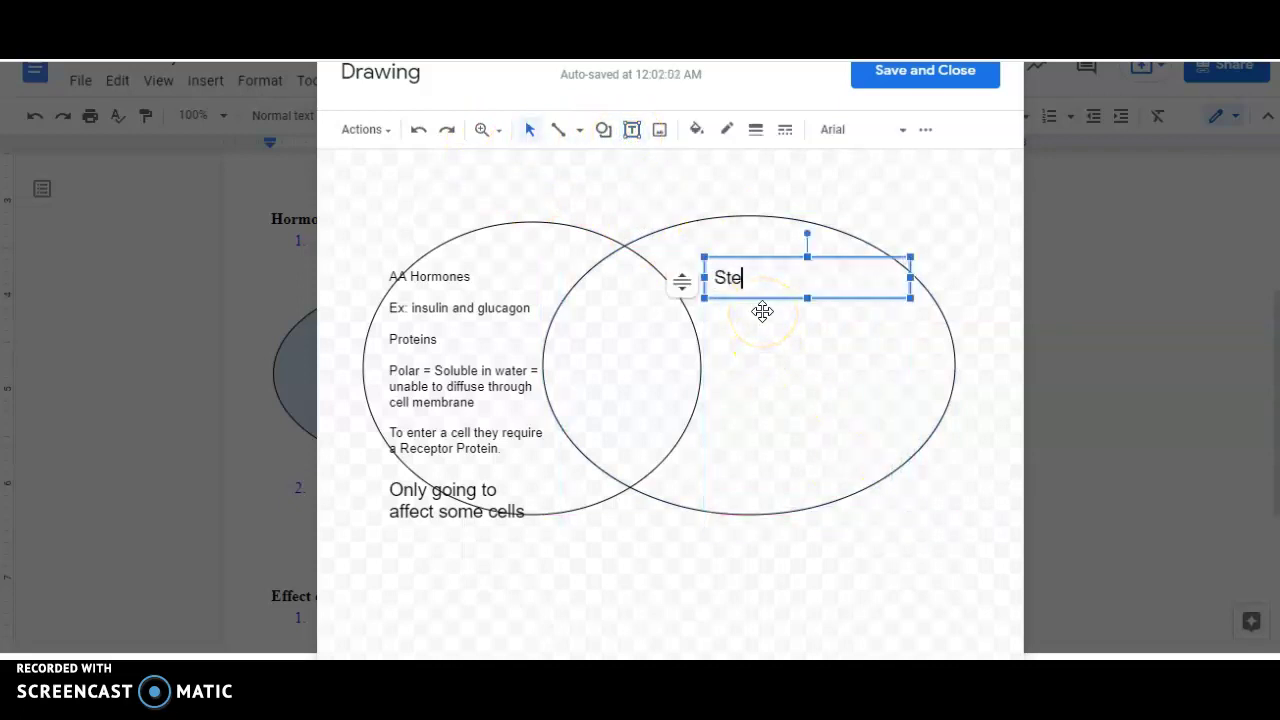
text(roid Hormones)
List 'Ex: cortisol', 'Lipid', 'non-polar' and 'Enter all cells through CM' beneath the heading
key(Return)
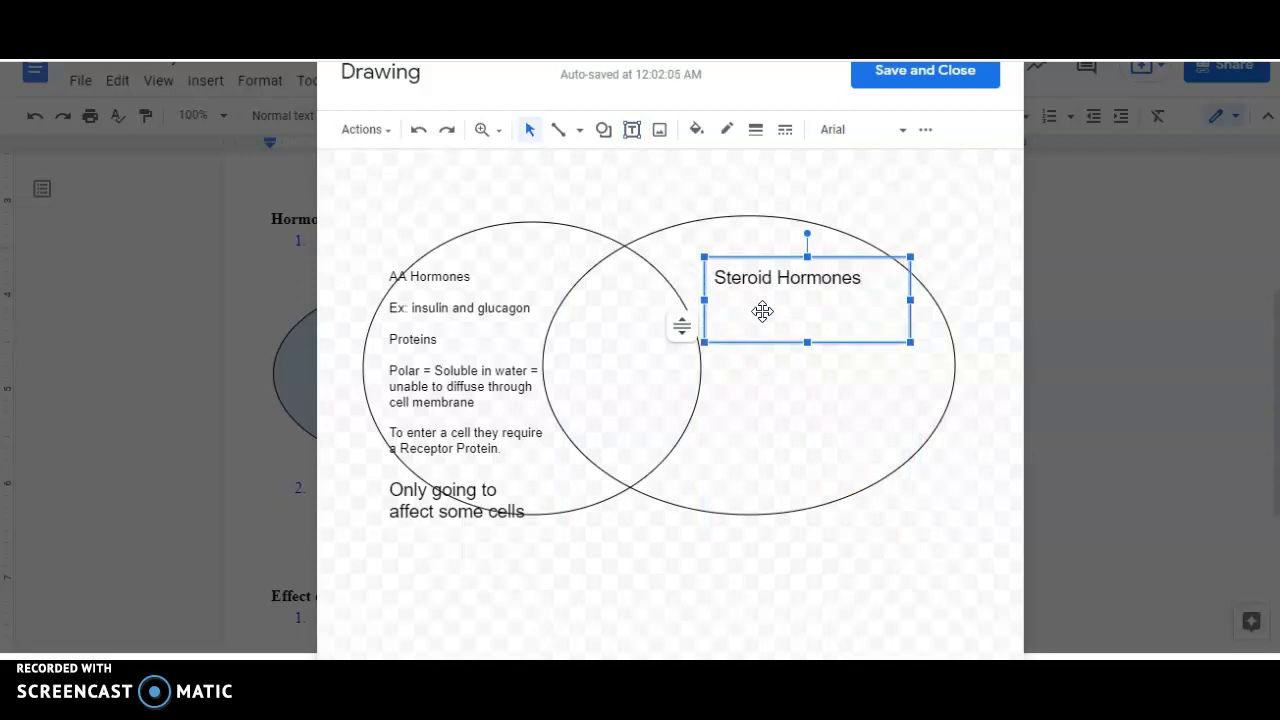
text(Ex: cortisol)
key(Return)
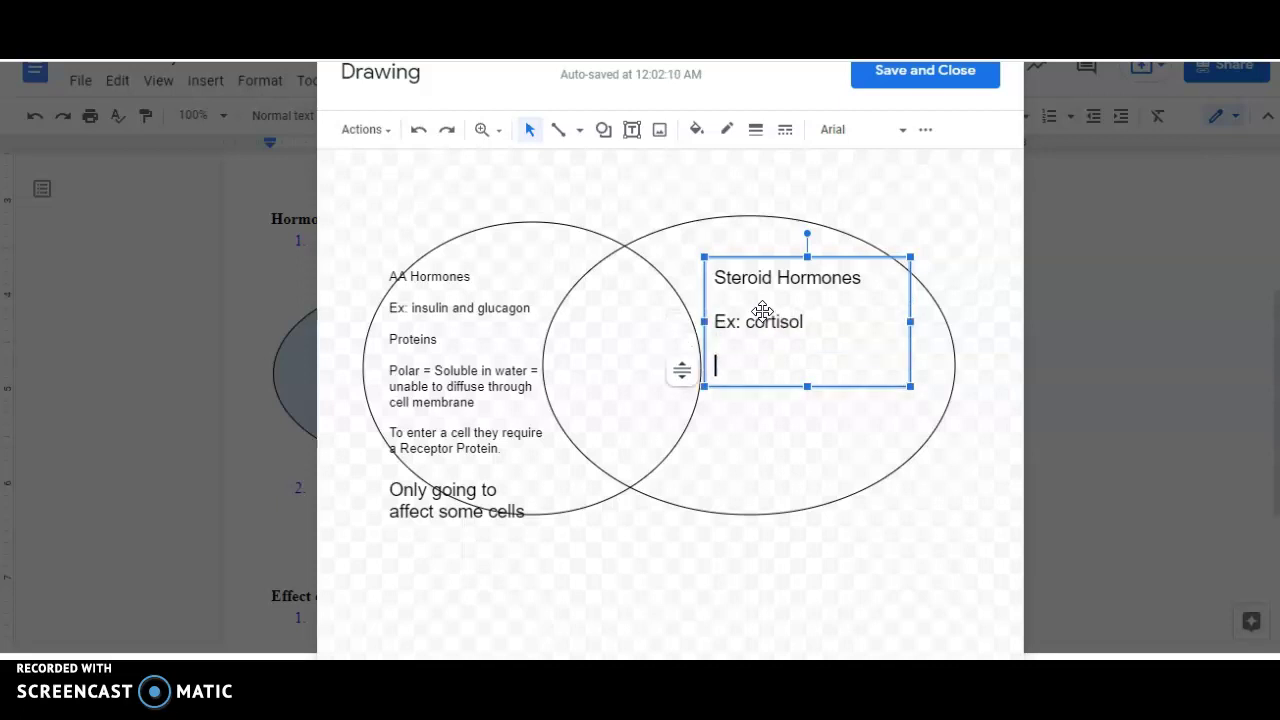
text(Lipid)
key(Return)
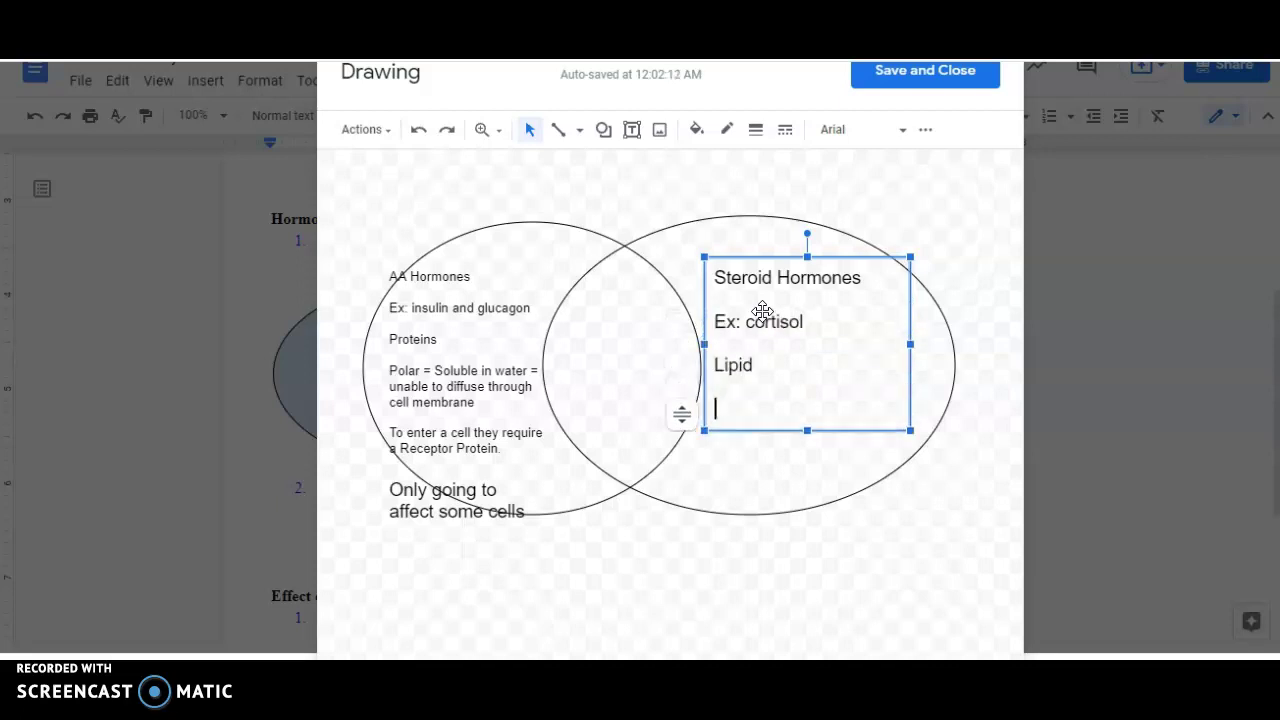
text(non-polar)
key(Return)
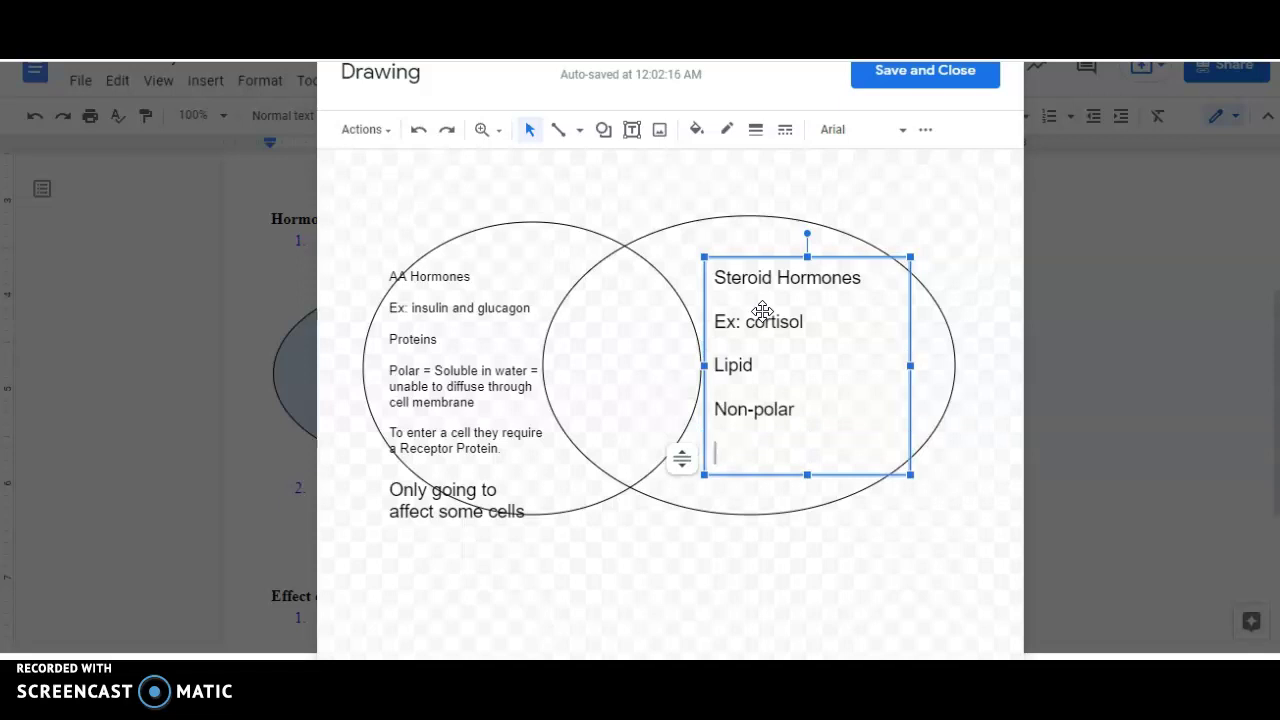
text(Enter all )
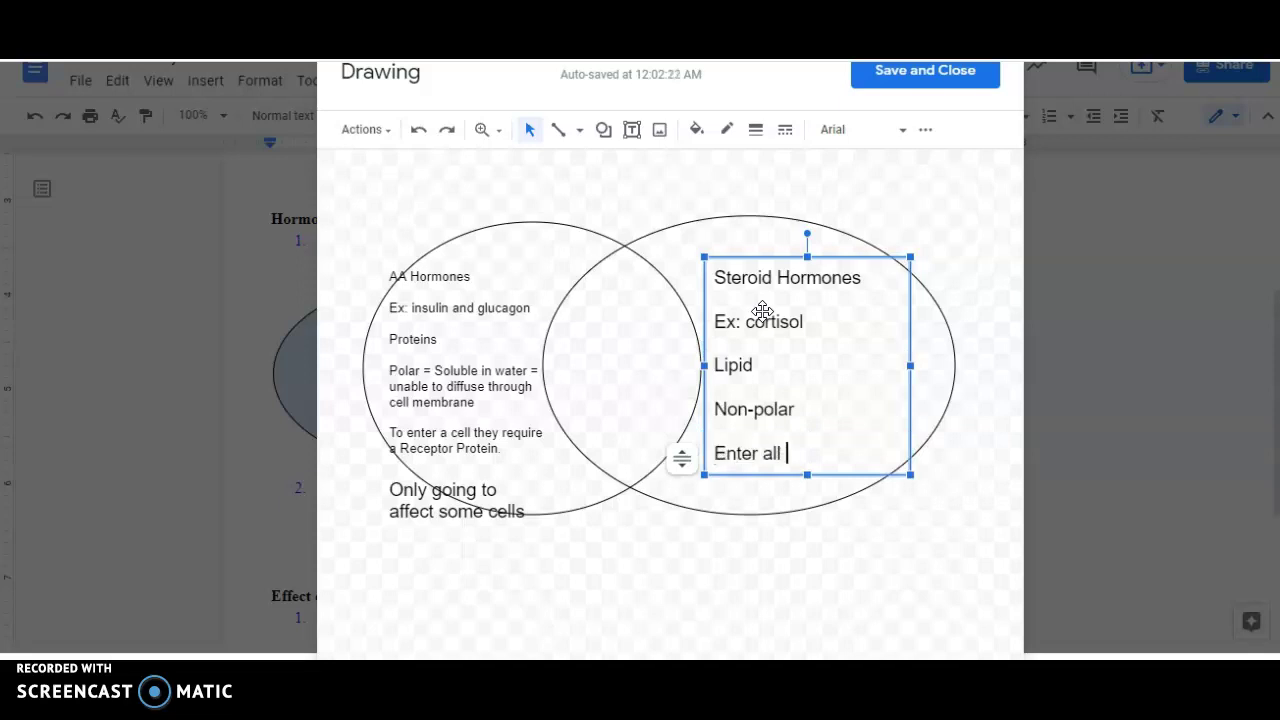
text(cells through)
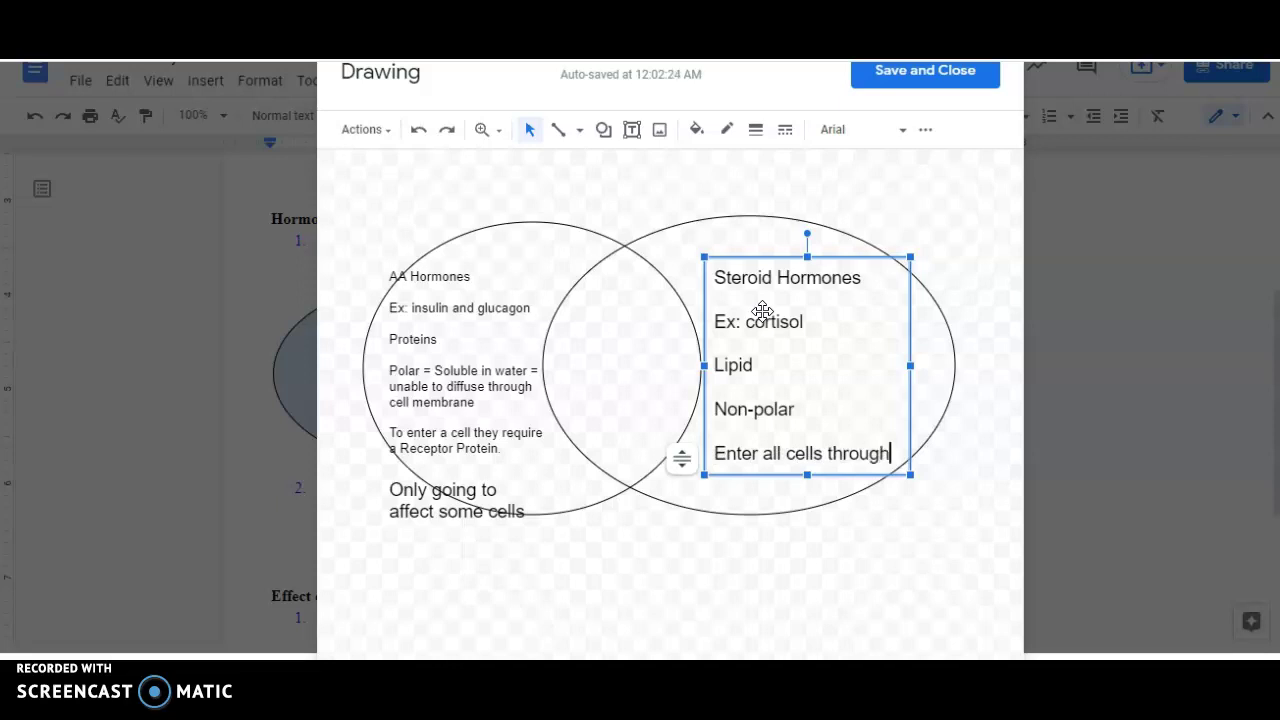
text( CM)
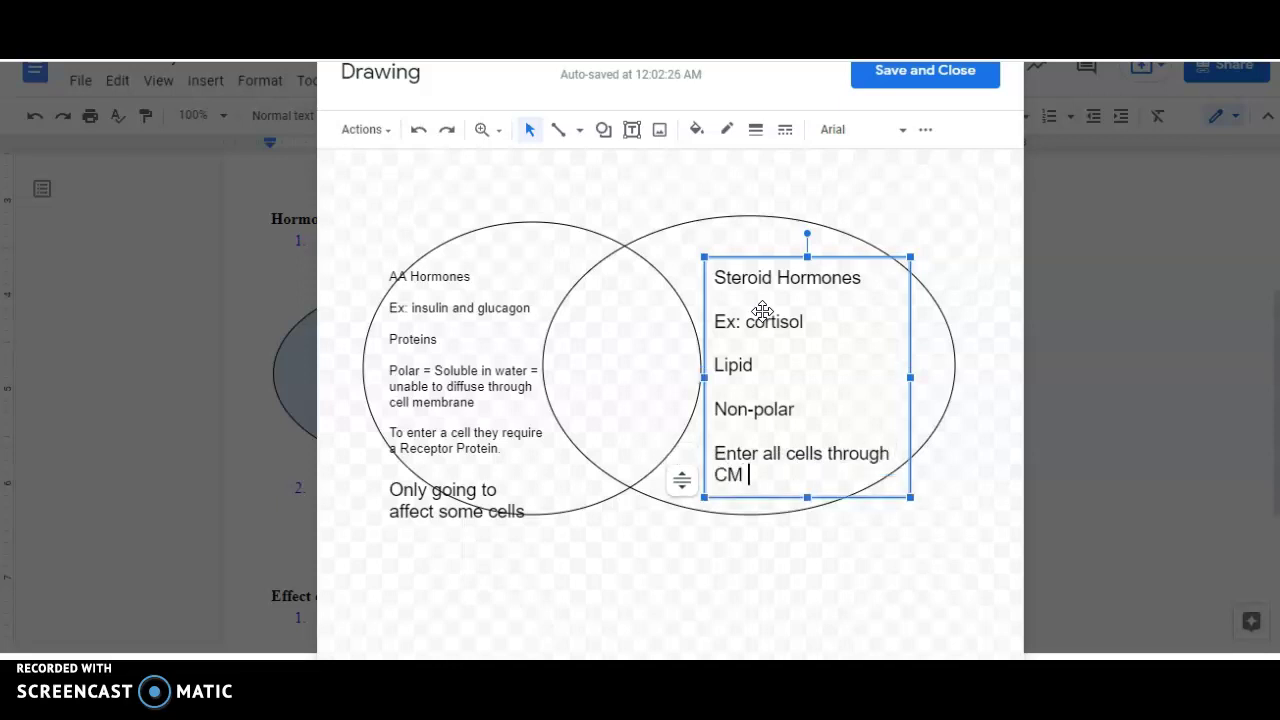
click(836, 613)
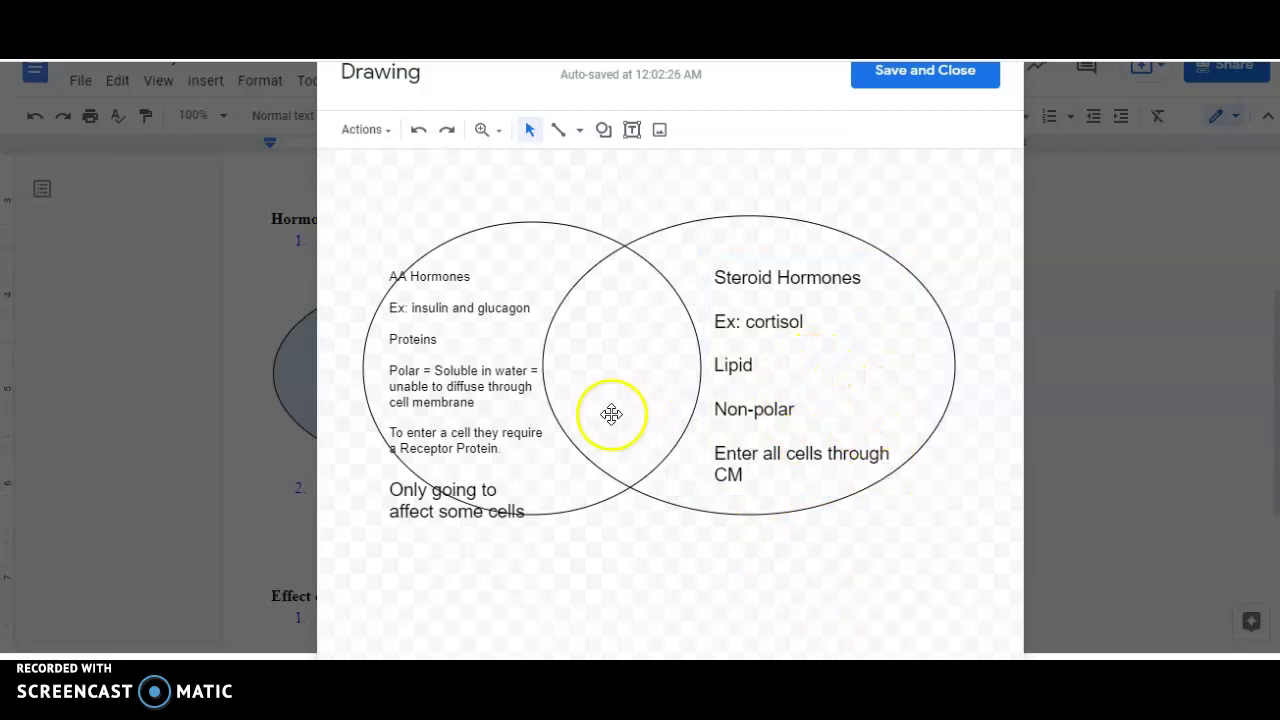
Label the overlap of the two ovals 'AHHIC' in a new text box
click(575, 320)
click(631, 129)
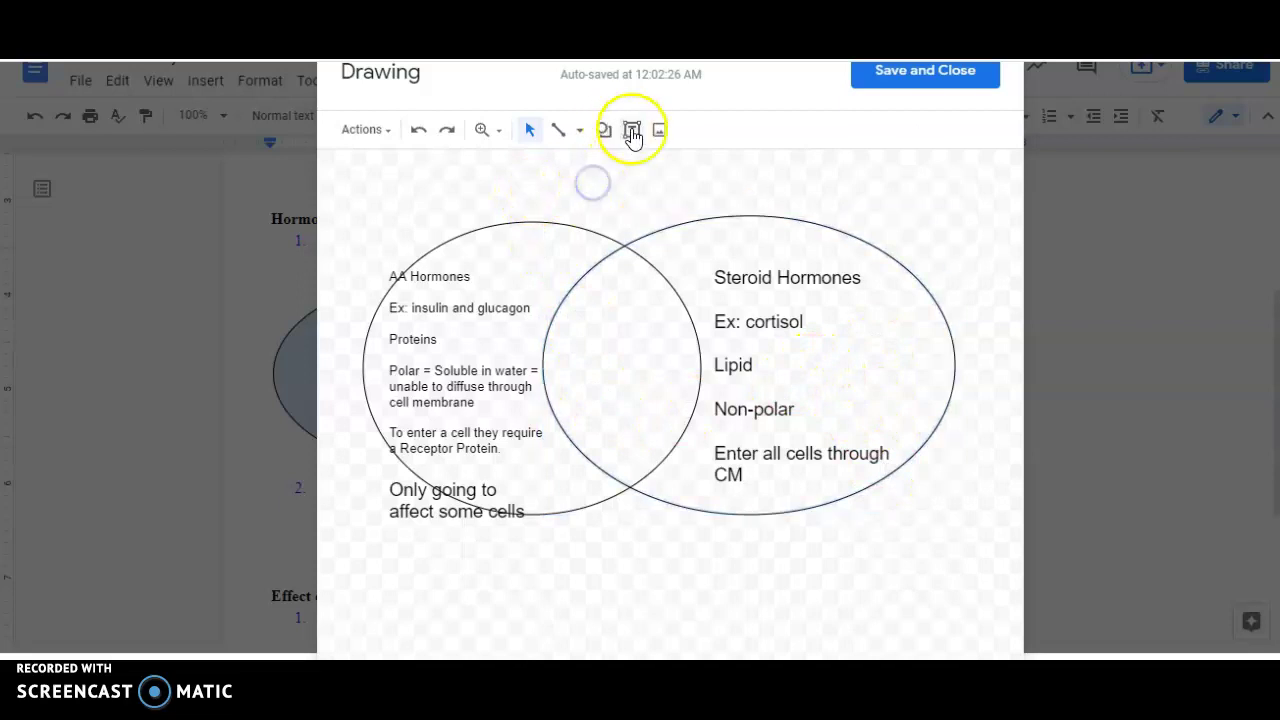
drag(615, 358, 663, 451)
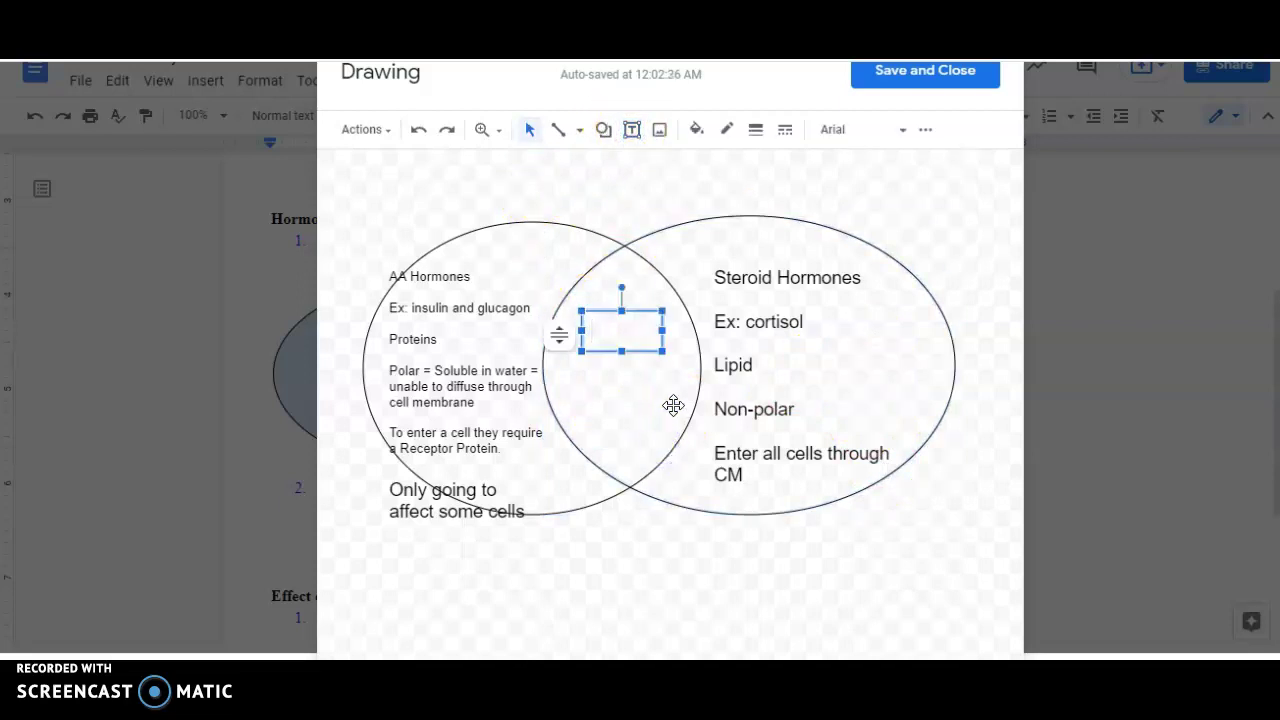
text(AHO)
key(BackSpace)
text(HC)
click(667, 563)
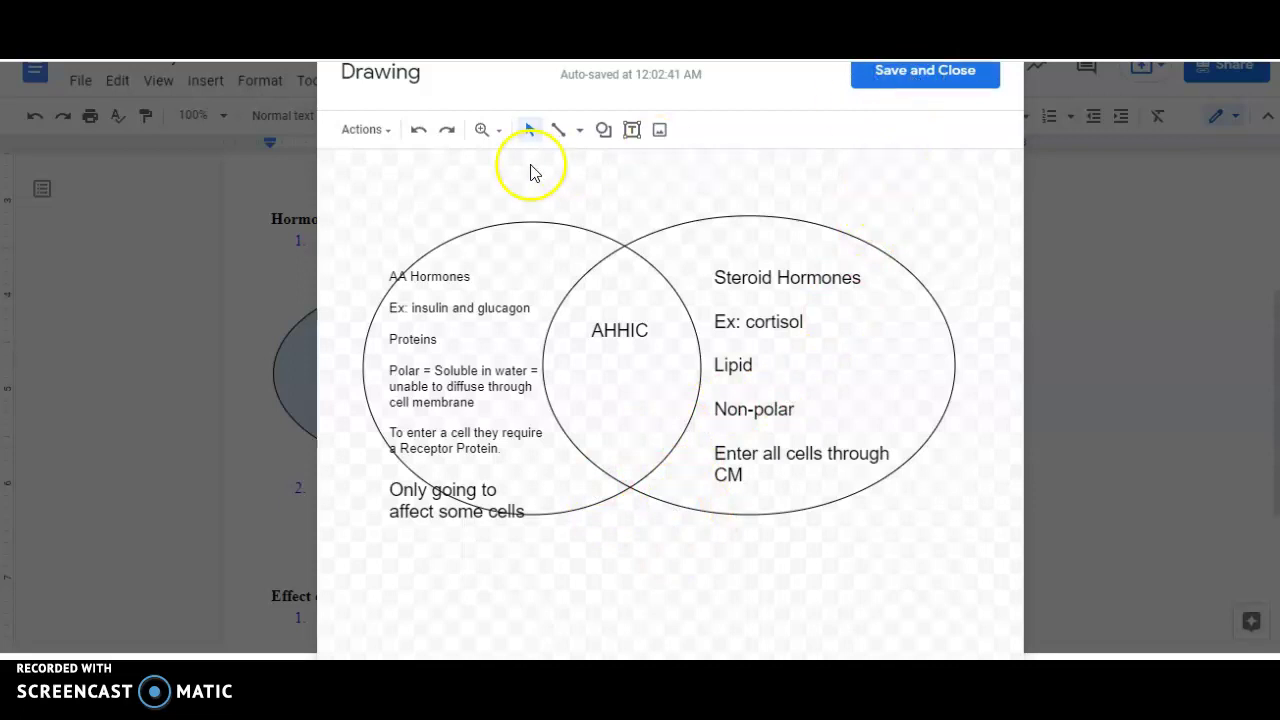
Draw another text box above the diagram, then save and close the drawing
click(632, 129)
drag(466, 161, 748, 188)
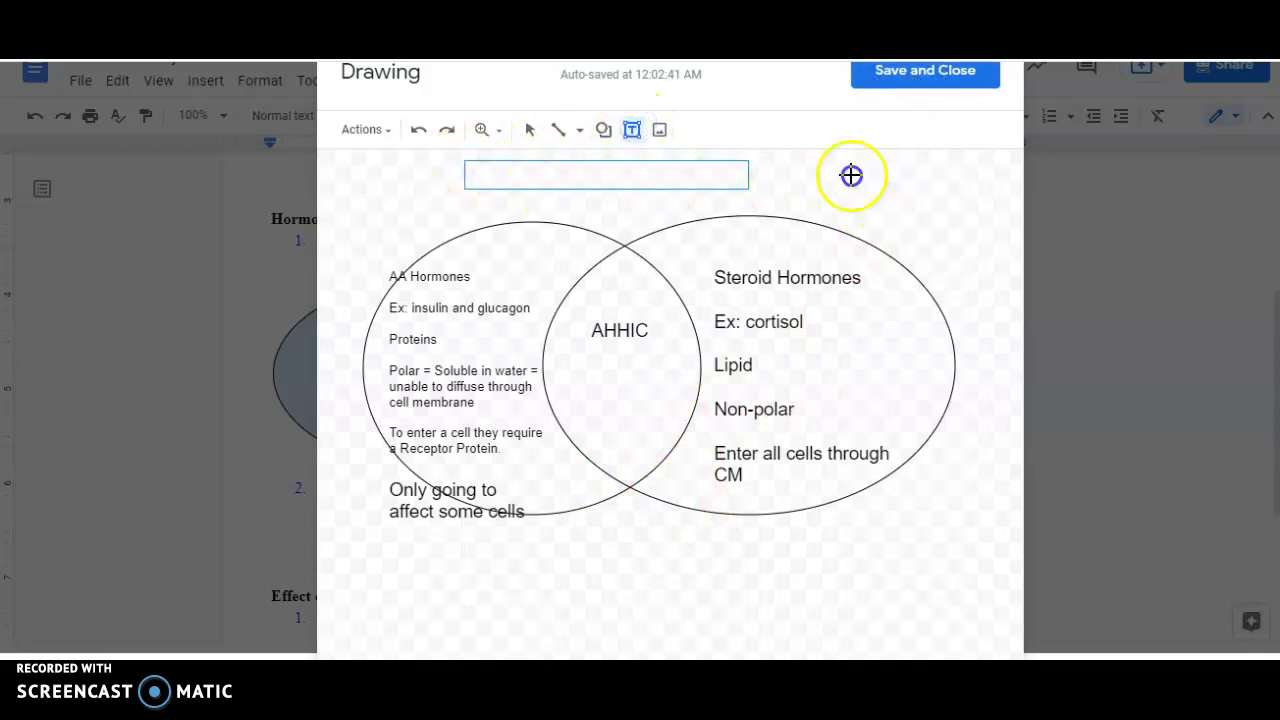
drag(850, 175, 923, 199)
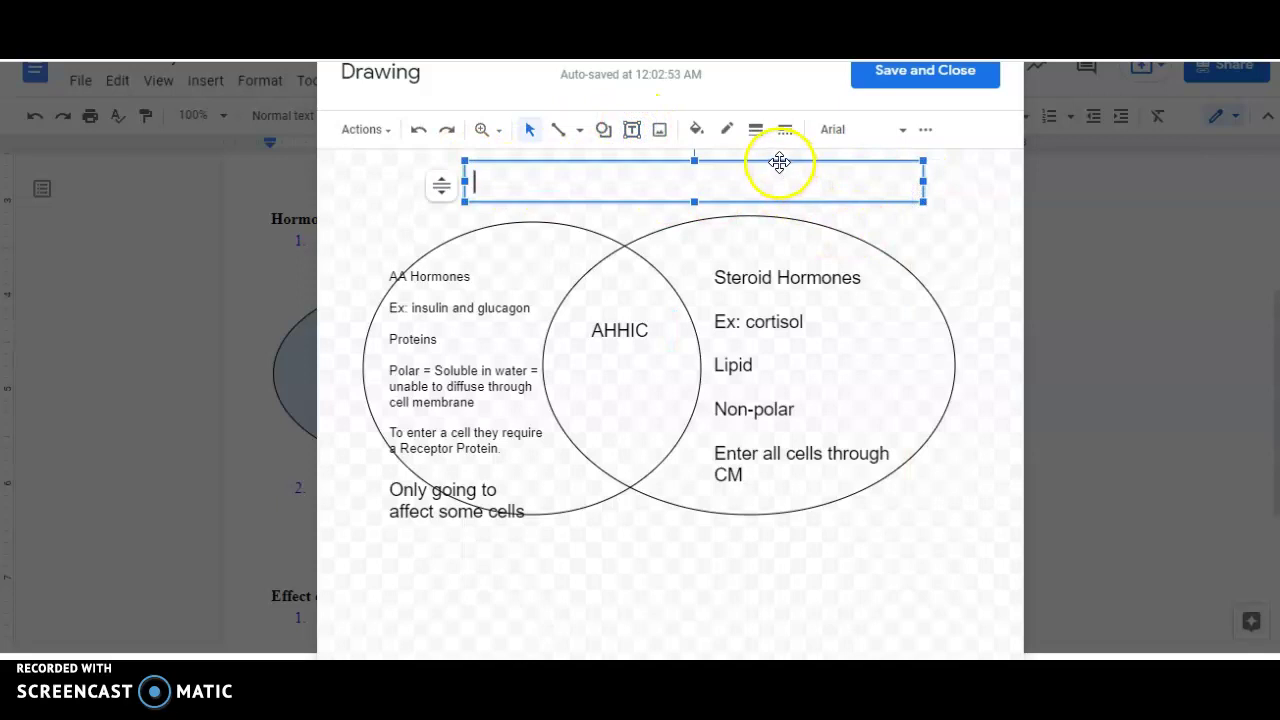
drag(779, 162, 745, 162)
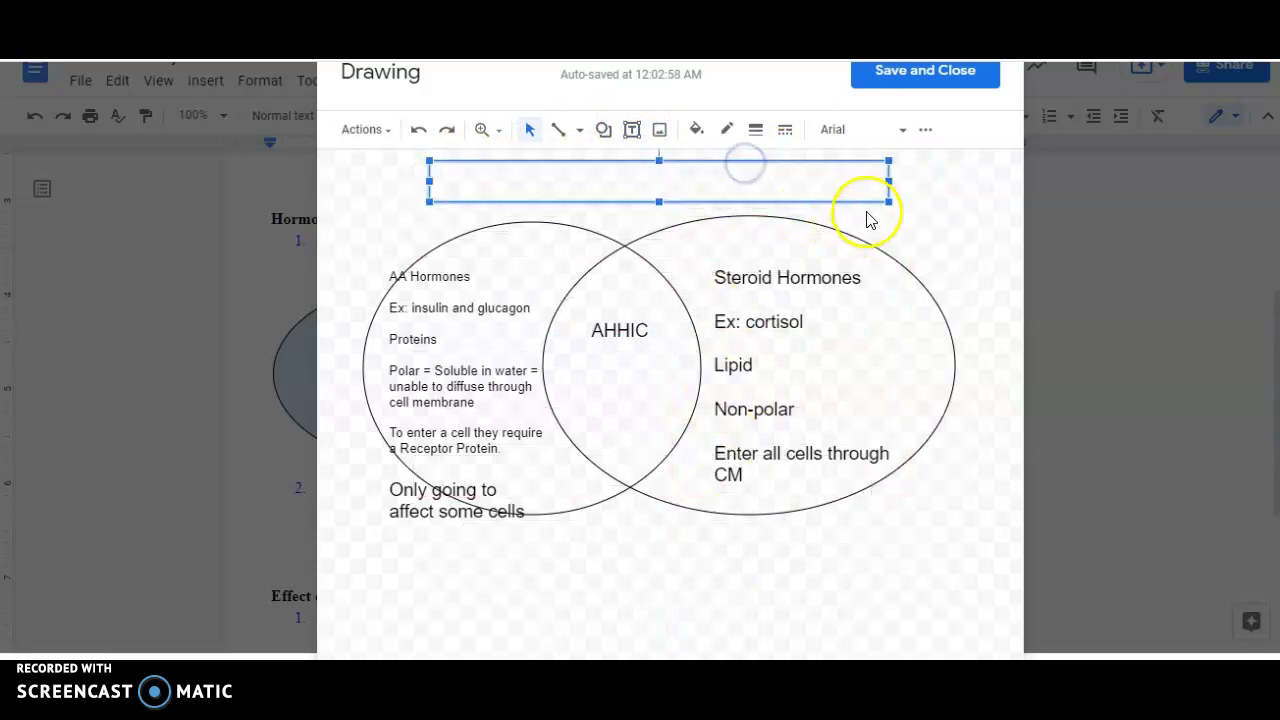
click(905, 76)
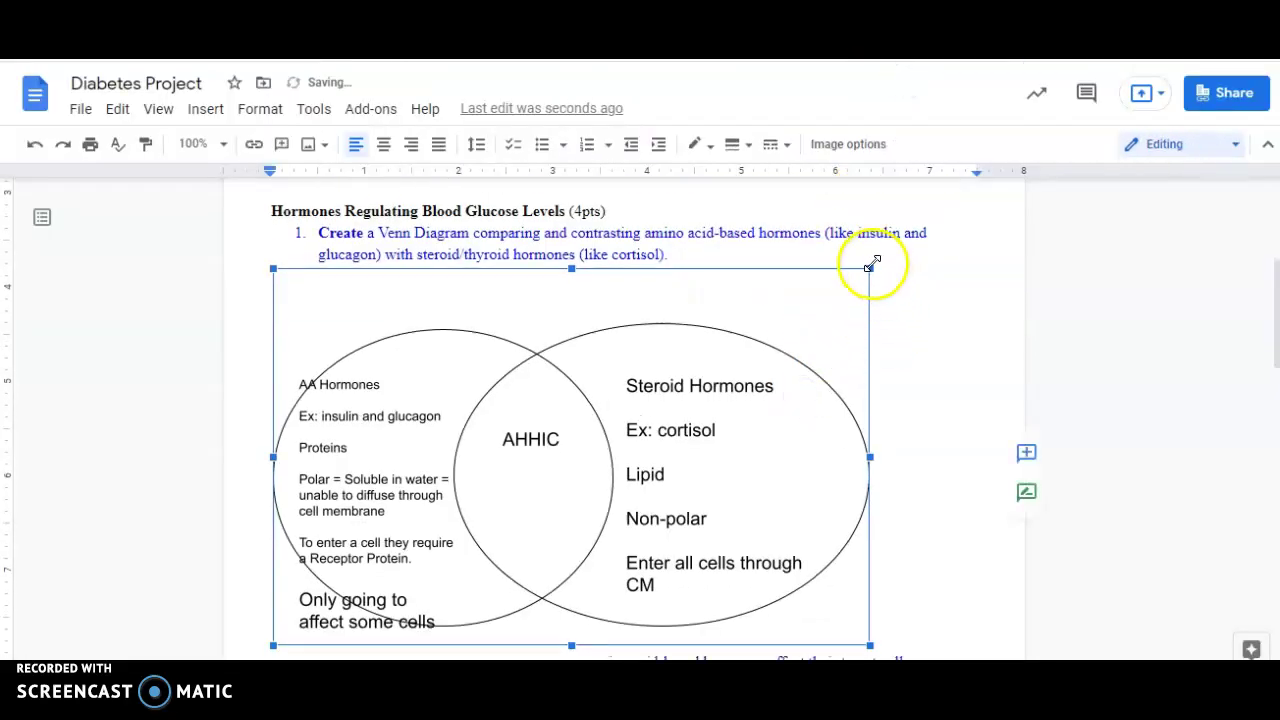
Shrink the Venn diagram and set its text wrapping to Break text
mouse_move(869, 266)
mouse_down()
mouse_move(851, 294)
mouse_move(714, 380)
mouse_move(716, 368)
mouse_up()
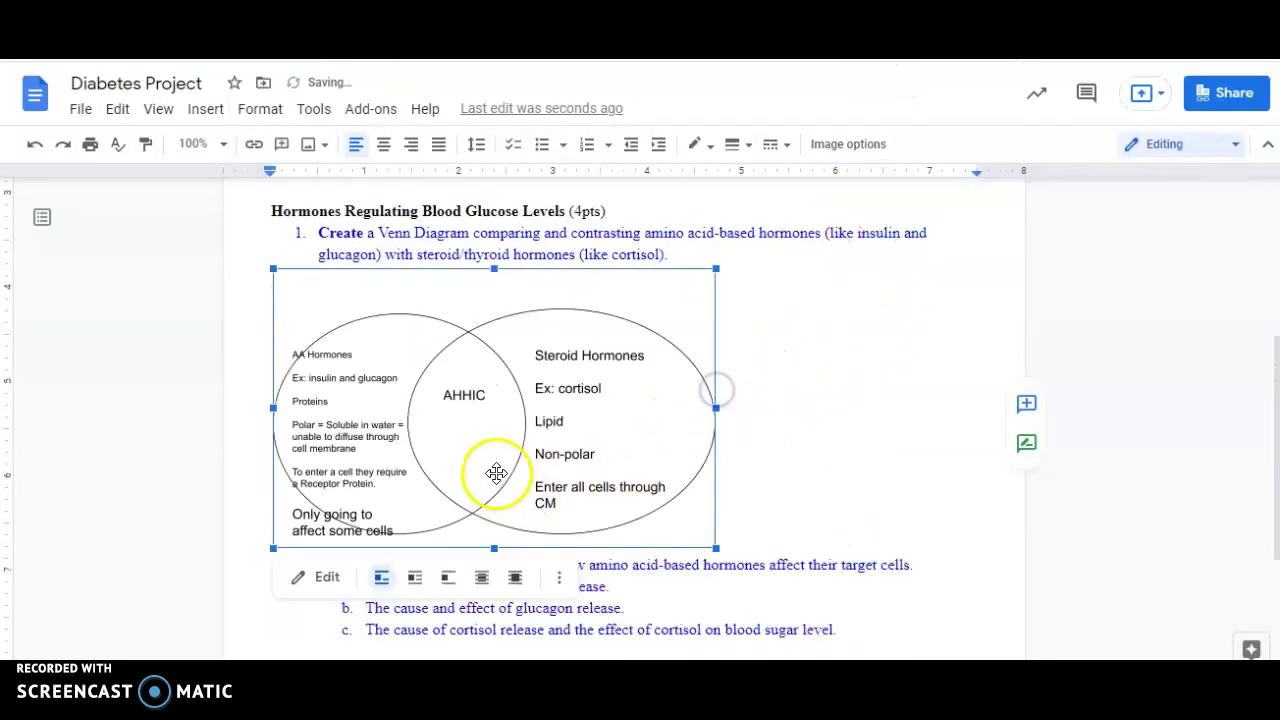
click(584, 463)
click(414, 577)
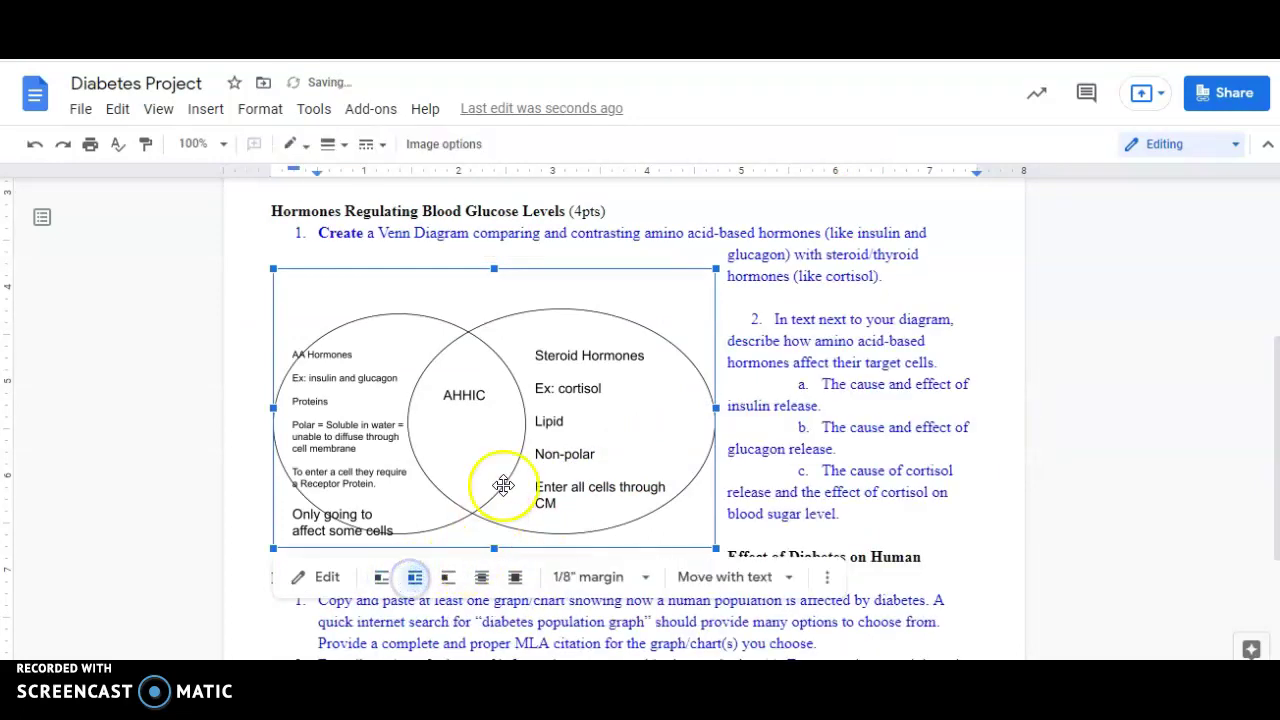
click(384, 579)
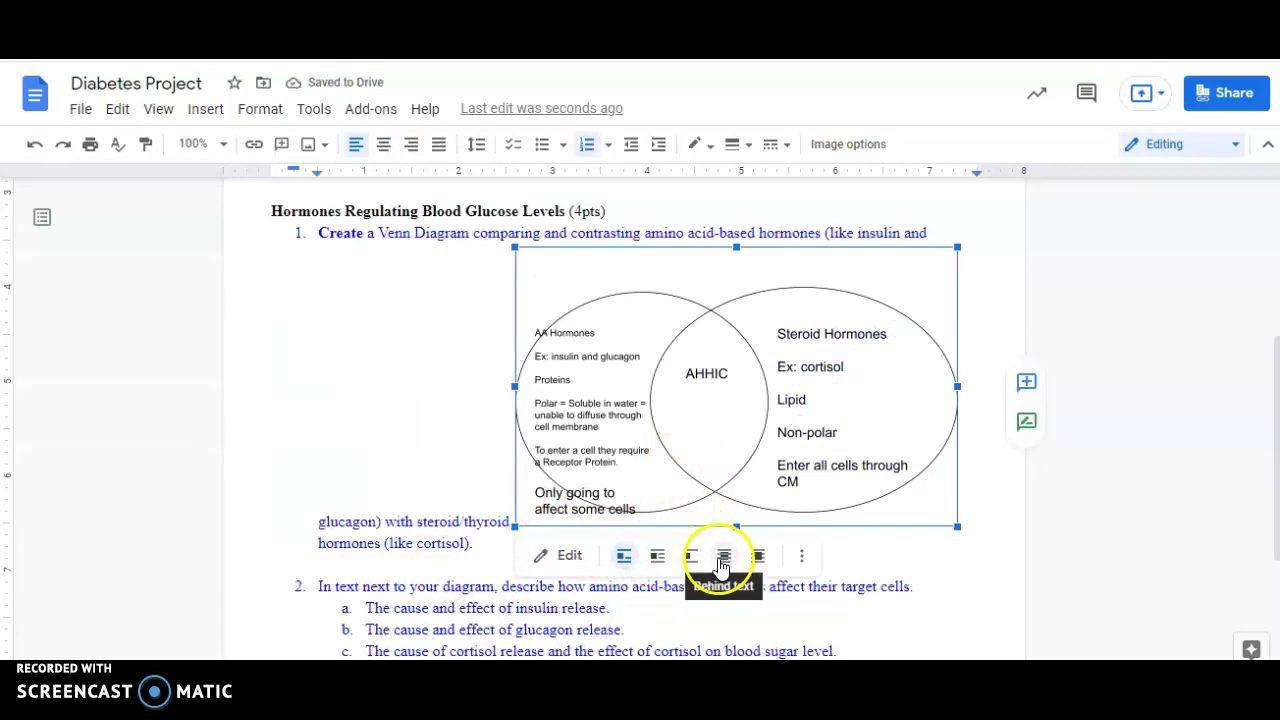
click(689, 554)
Move the diagram up just above the sentence about reasonably sized images
drag(700, 457, 655, 518)
scroll(791, 349, down, 3)
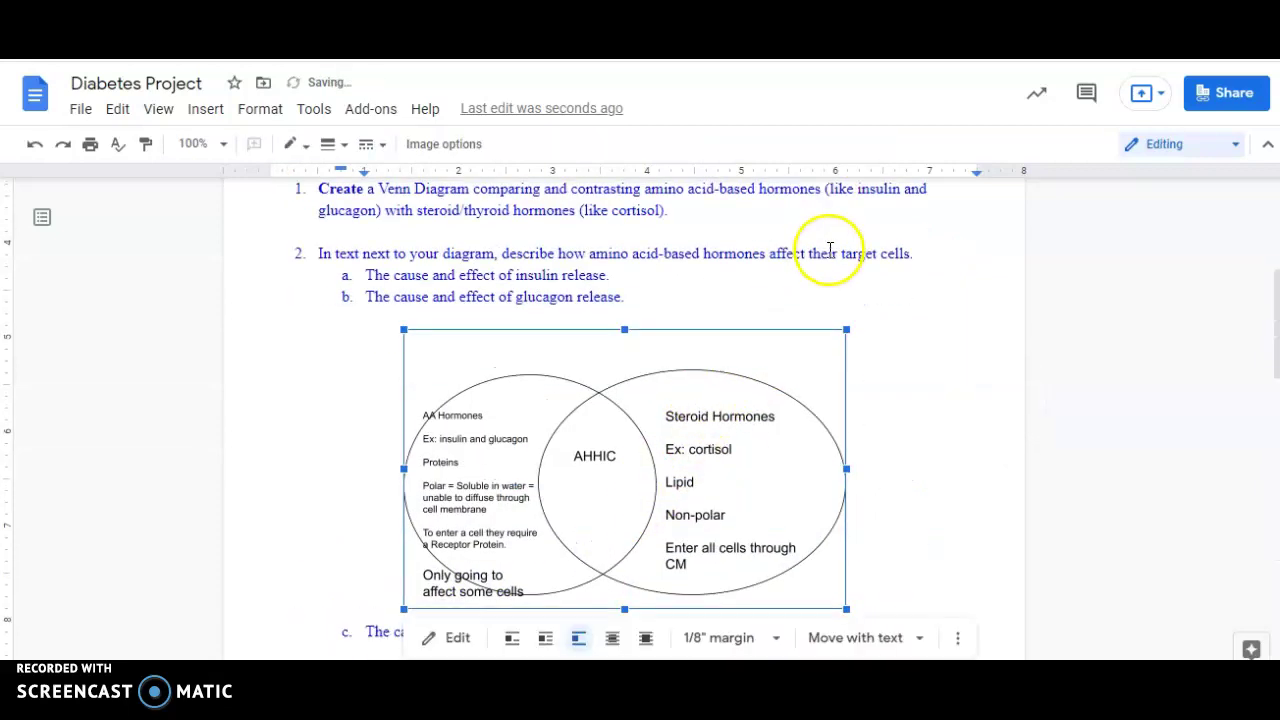
click(929, 391)
scroll(910, 420, up, 1)
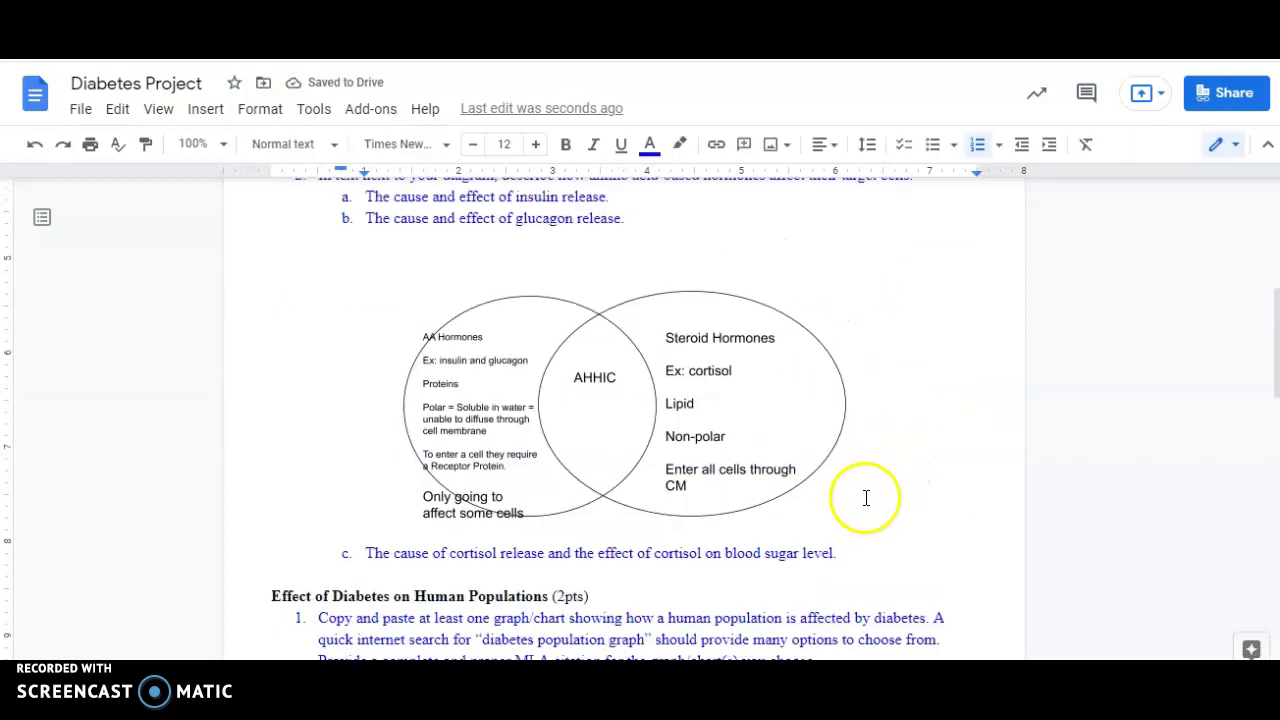
mouse_move(660, 436)
mouse_down()
mouse_move(654, 205)
mouse_move(643, 446)
mouse_move(654, 420)
mouse_up()
scroll(823, 500, down, 3)
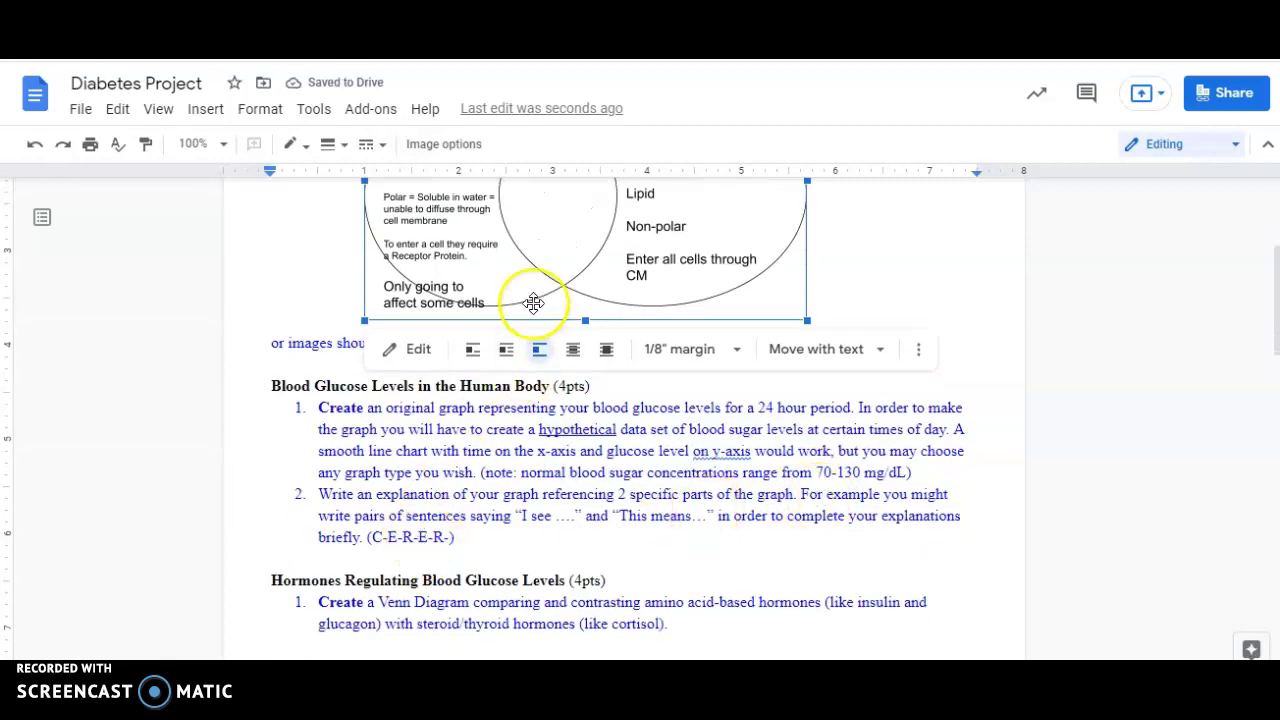
scroll(490, 487, down, 2)
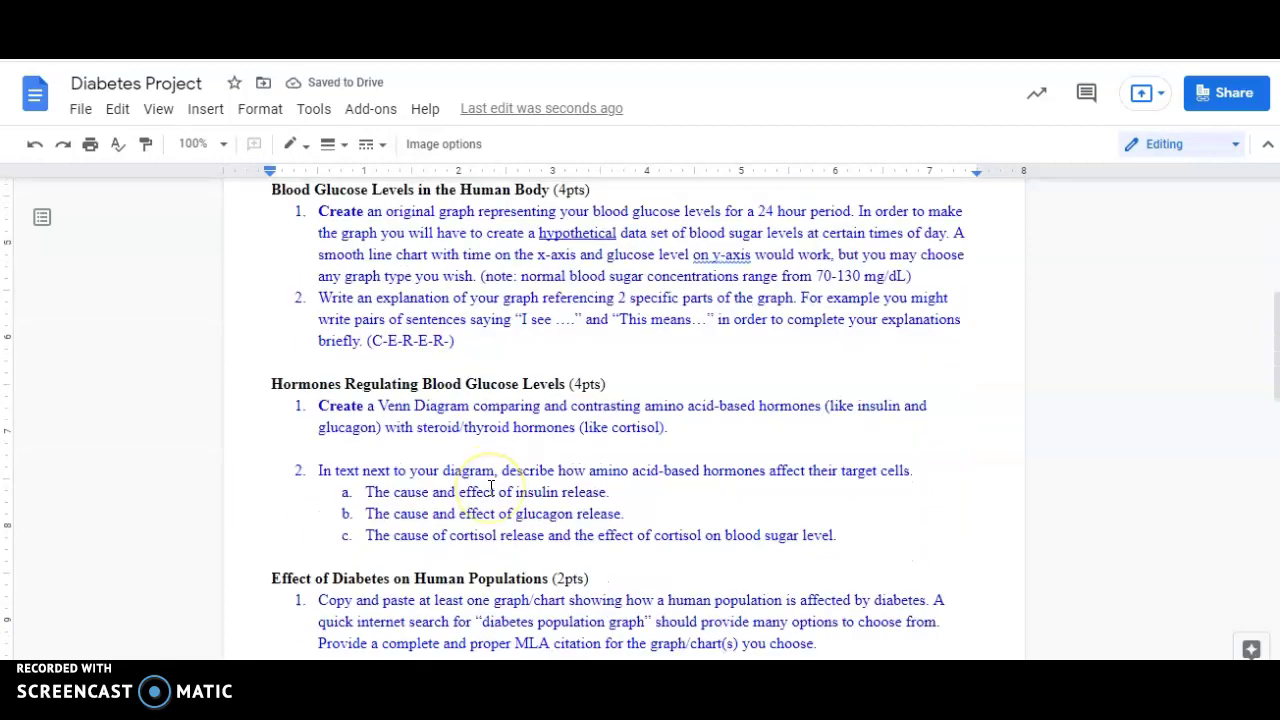
click(428, 471)
click(320, 478)
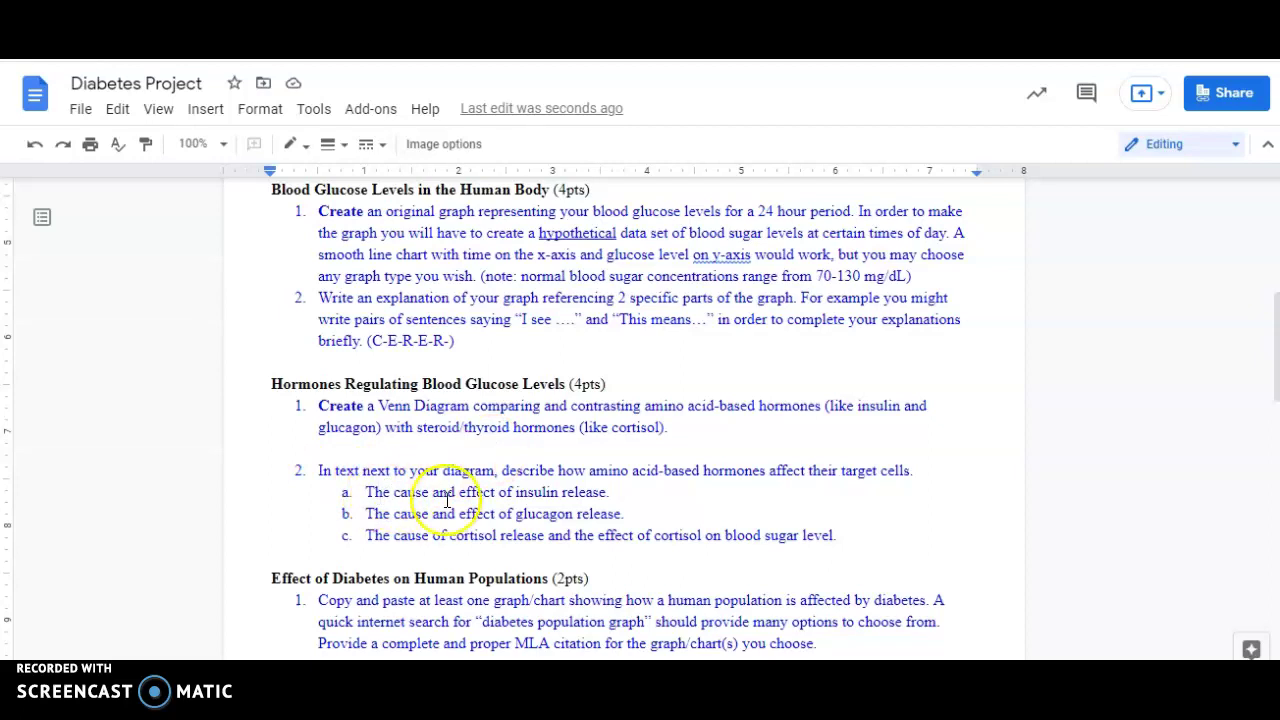
double_click(392, 494)
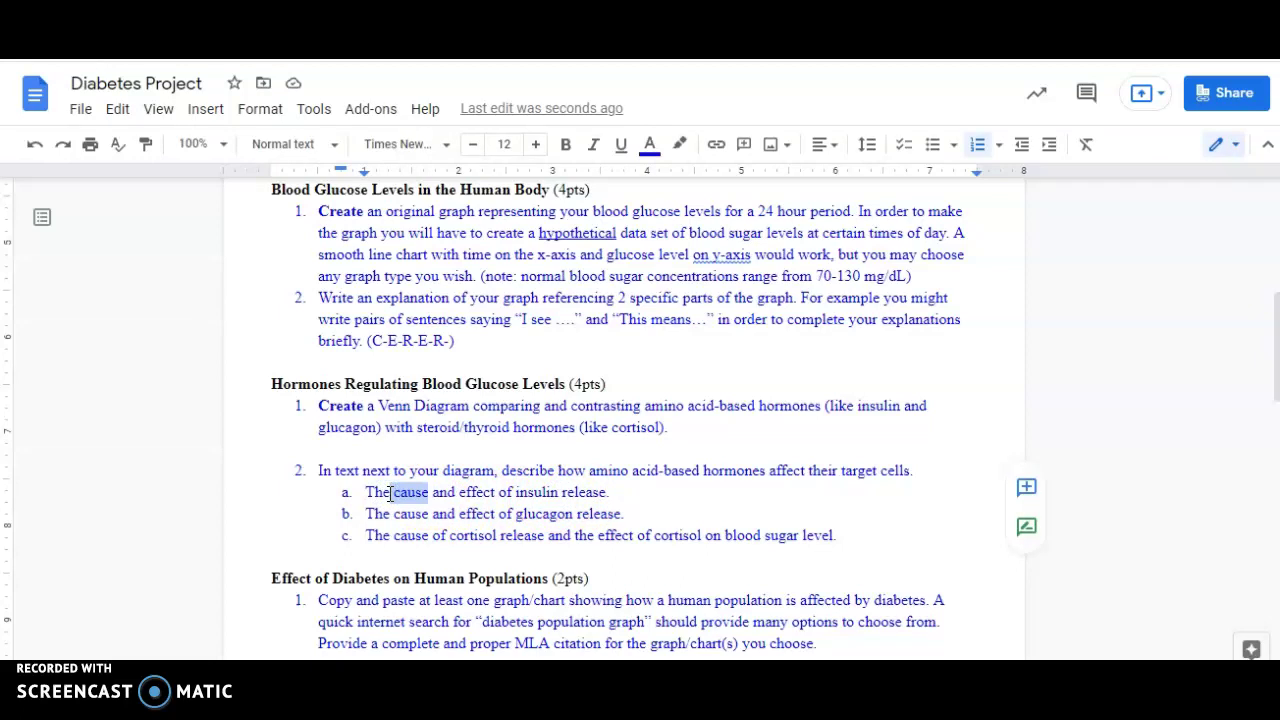
double_click(470, 494)
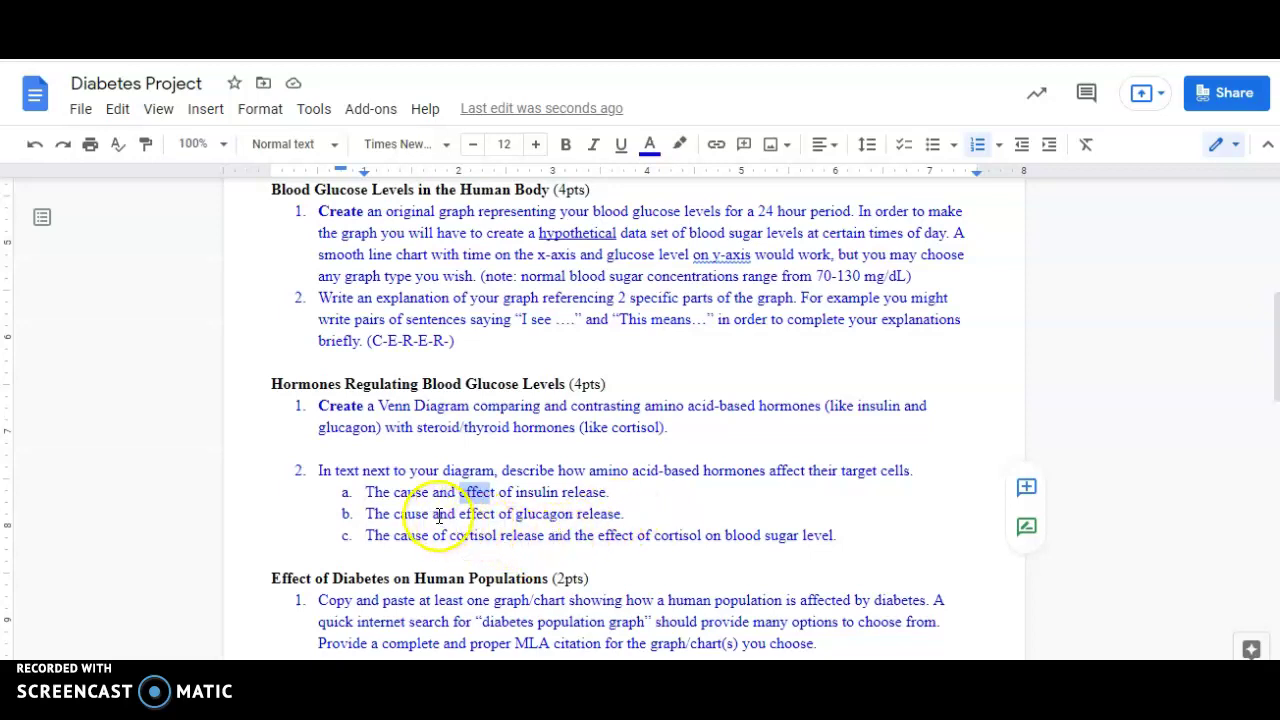
drag(370, 514, 455, 514)
click(535, 513)
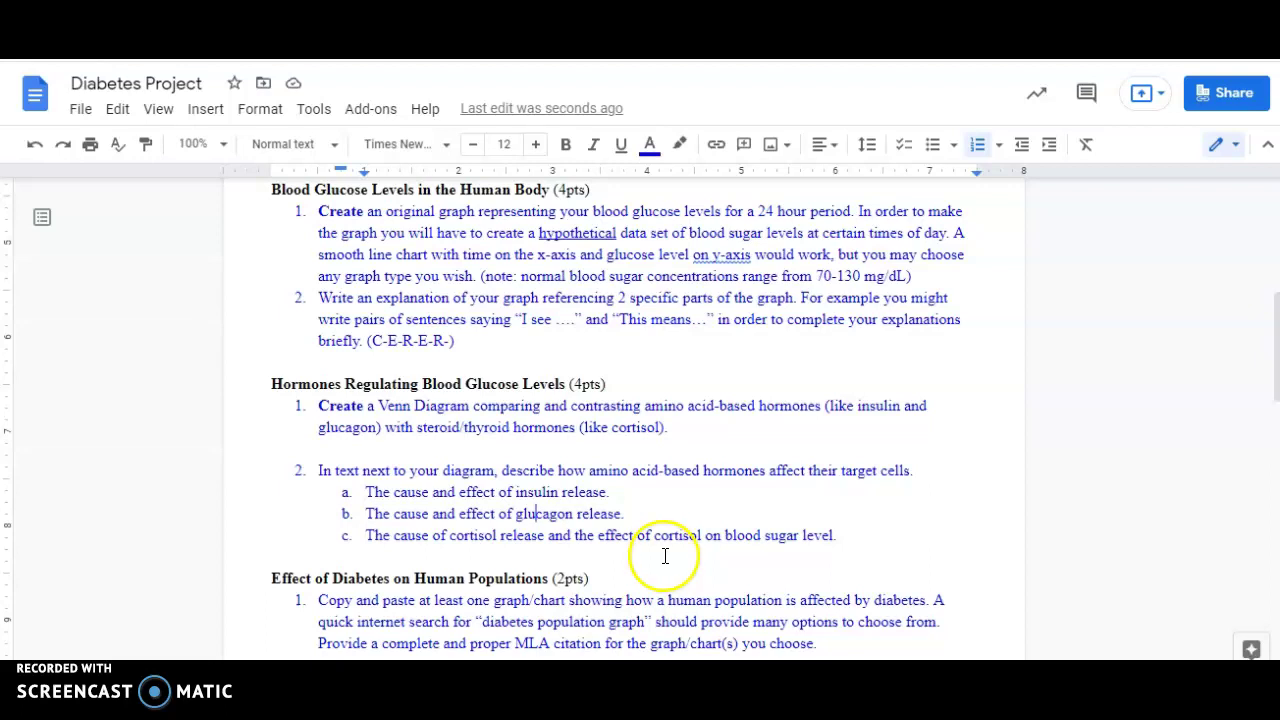
Highlight the 'diabetes population graph' search phrase, then the MLA citation requirement
scroll(724, 421, down, 2)
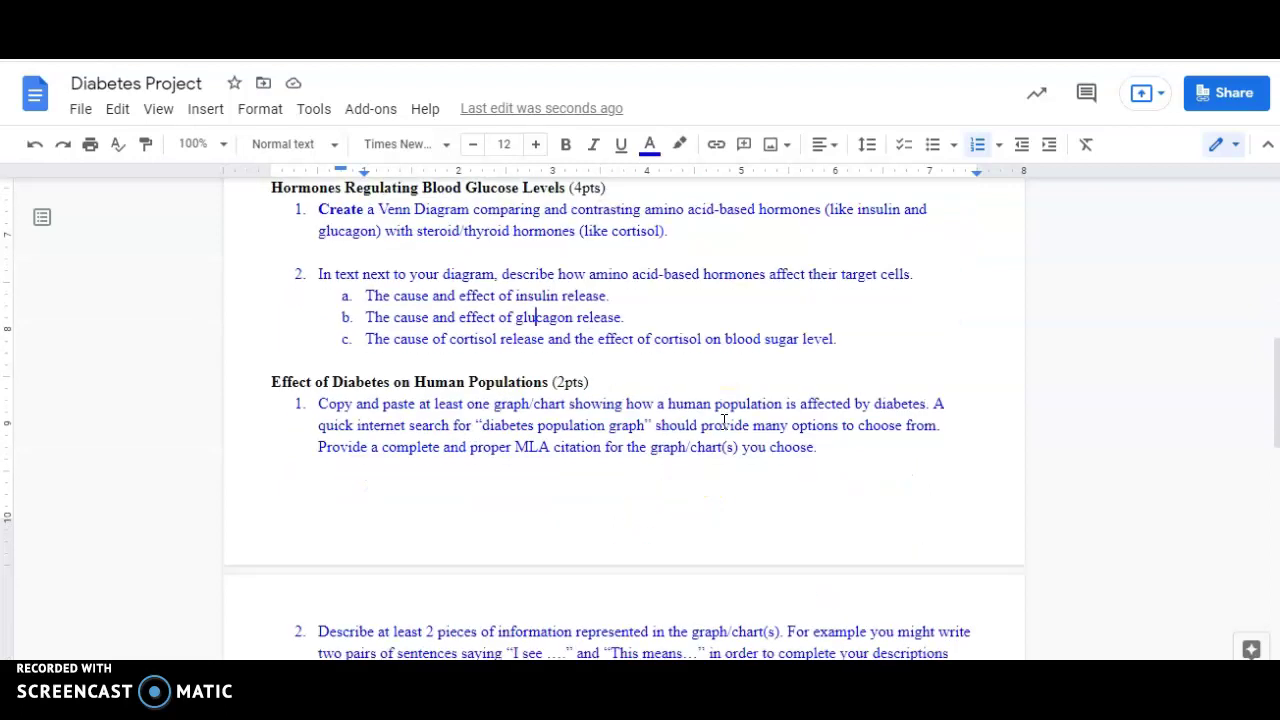
scroll(724, 421, down, 3)
scroll(723, 423, up, 2)
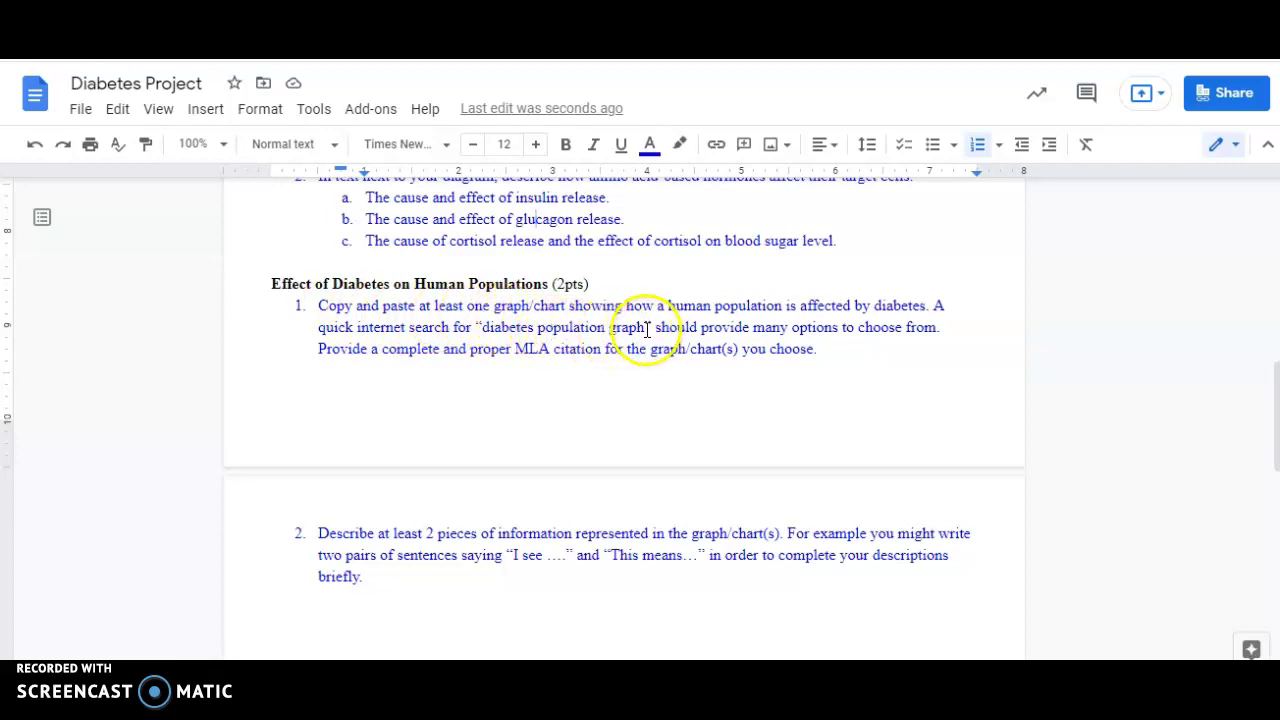
drag(646, 328, 482, 328)
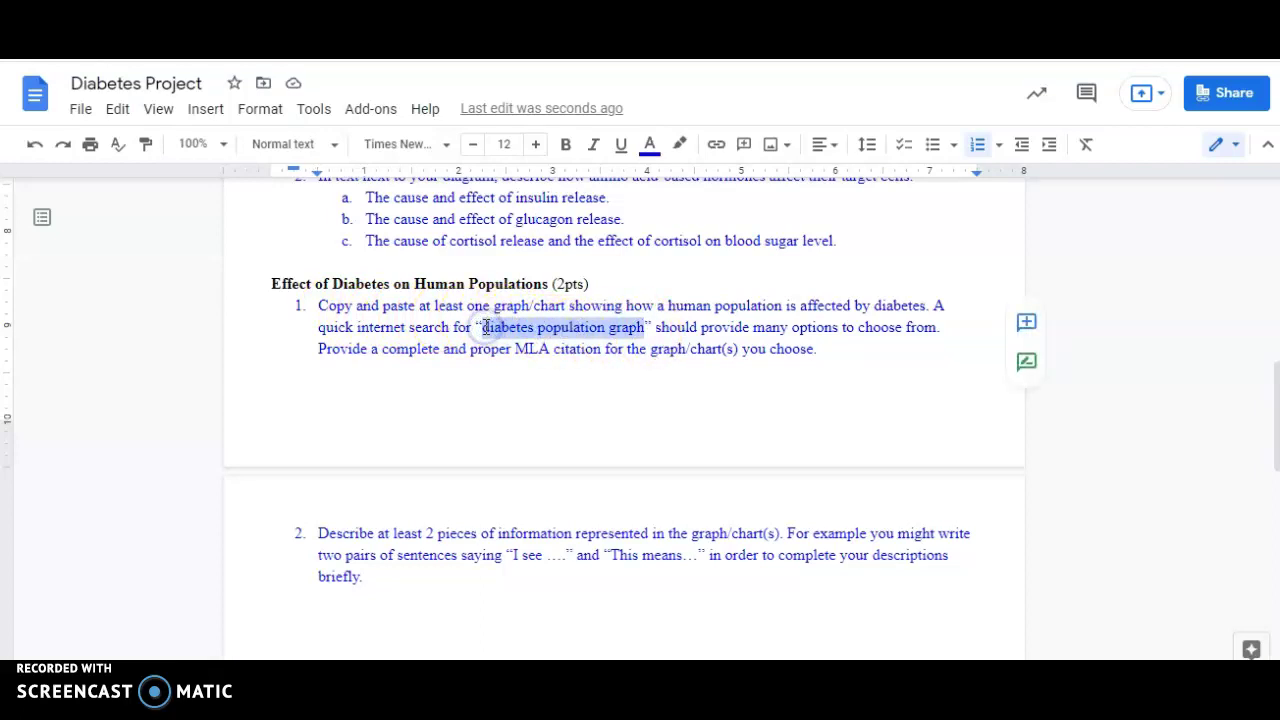
click(740, 338)
drag(514, 346, 723, 348)
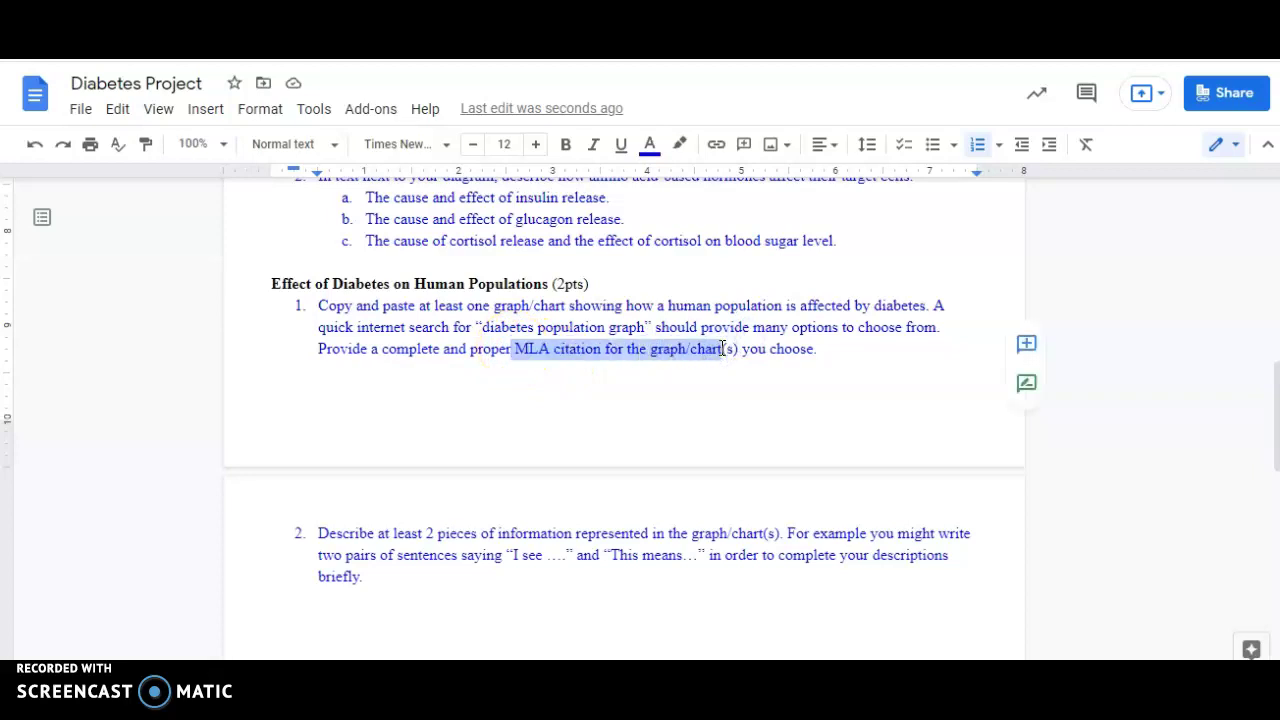
Clear the citation highlight and return to the top of the document
scroll(723, 348, up, 2)
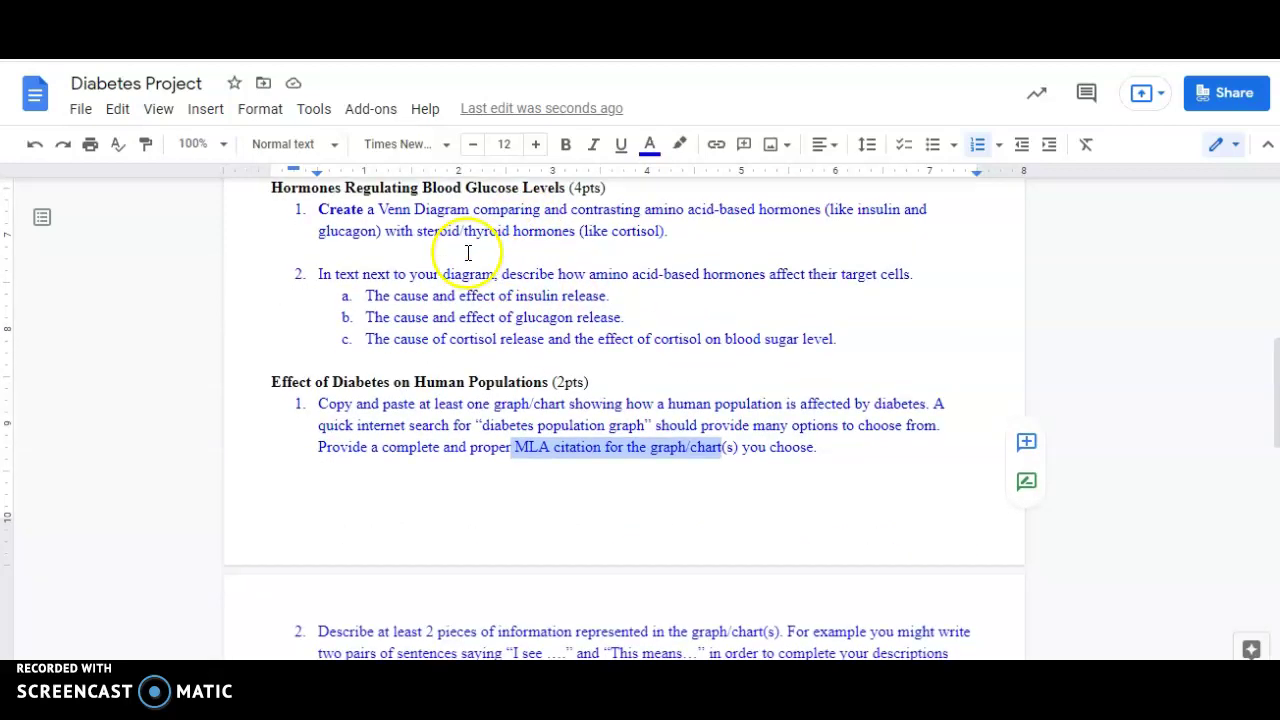
scroll(530, 353, up, 2)
scroll(530, 353, down, 4)
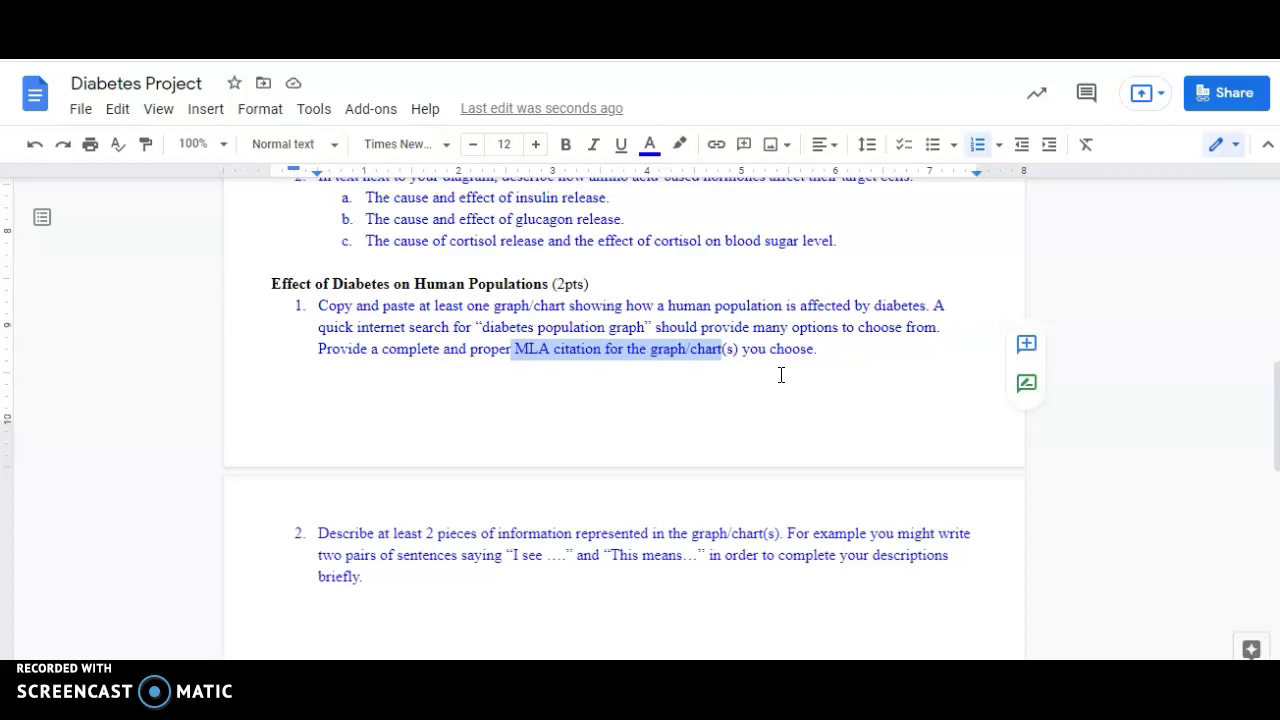
scroll(779, 378, down, 1)
click(704, 462)
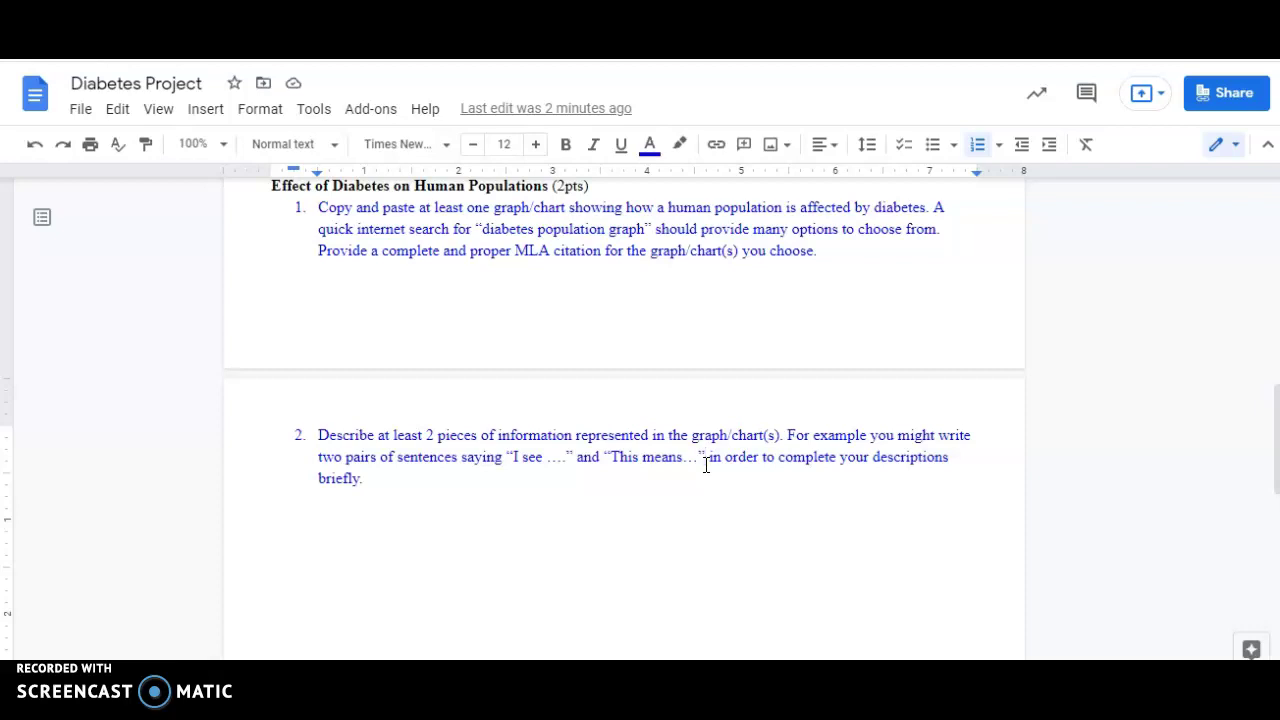
scroll(705, 464, up, 8)
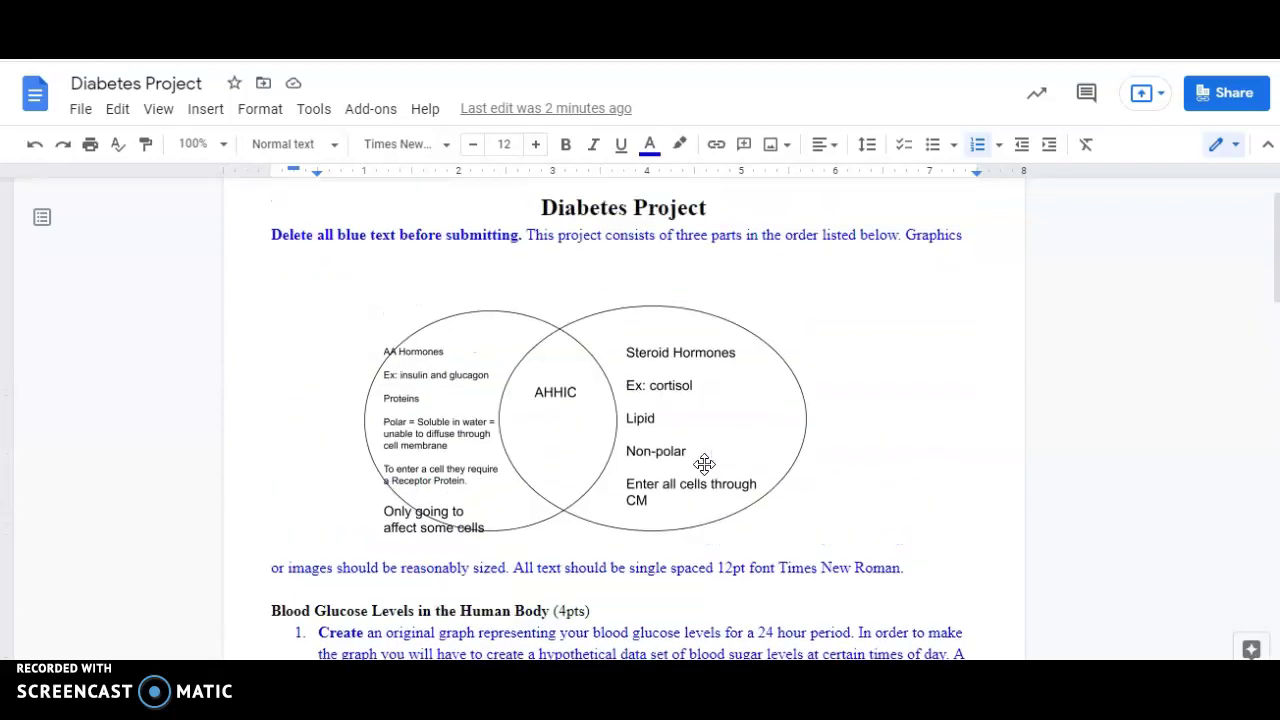
scroll(705, 464, up, 1)
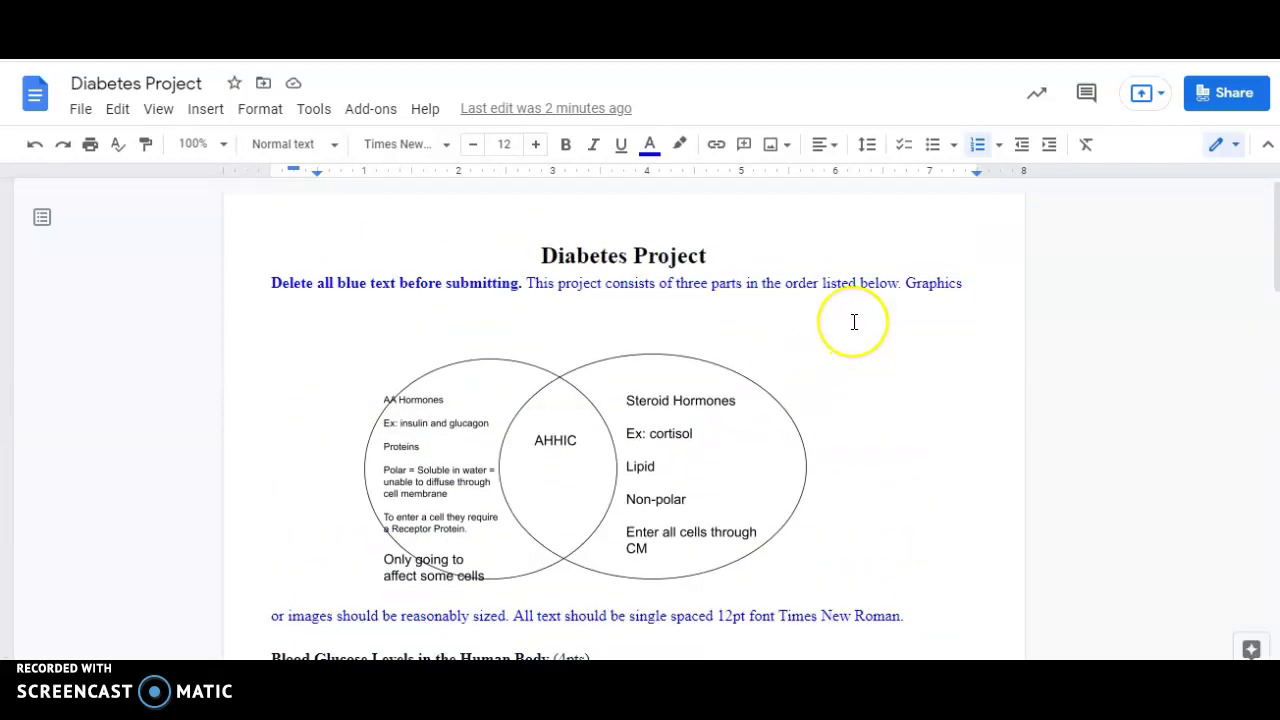